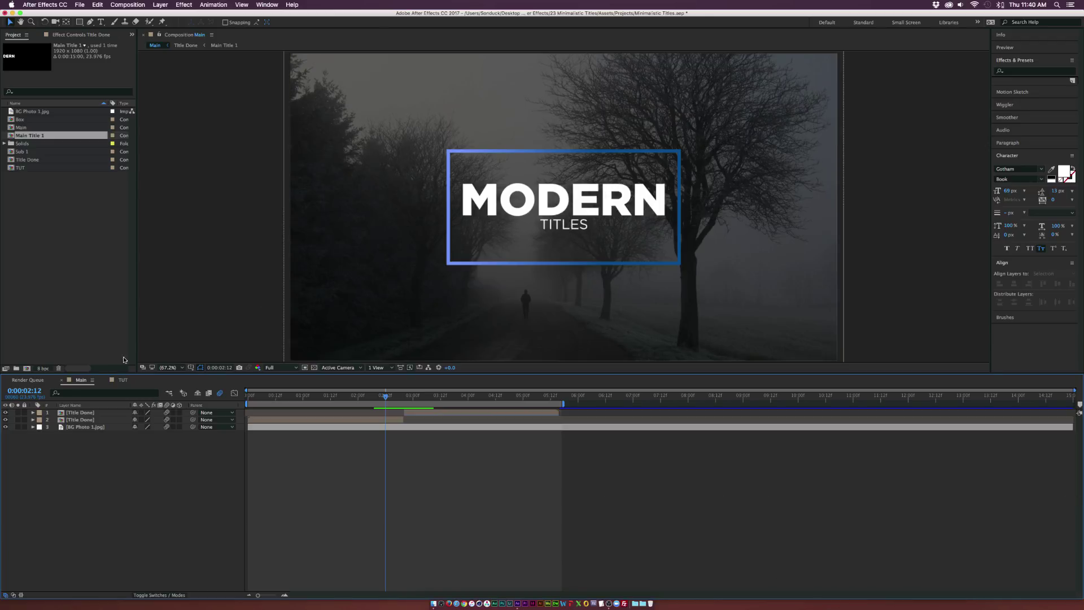
Step: Open the TUT composition and add a text layer reading "Modern" near the centre of the frame
click(123, 379)
click(127, 445)
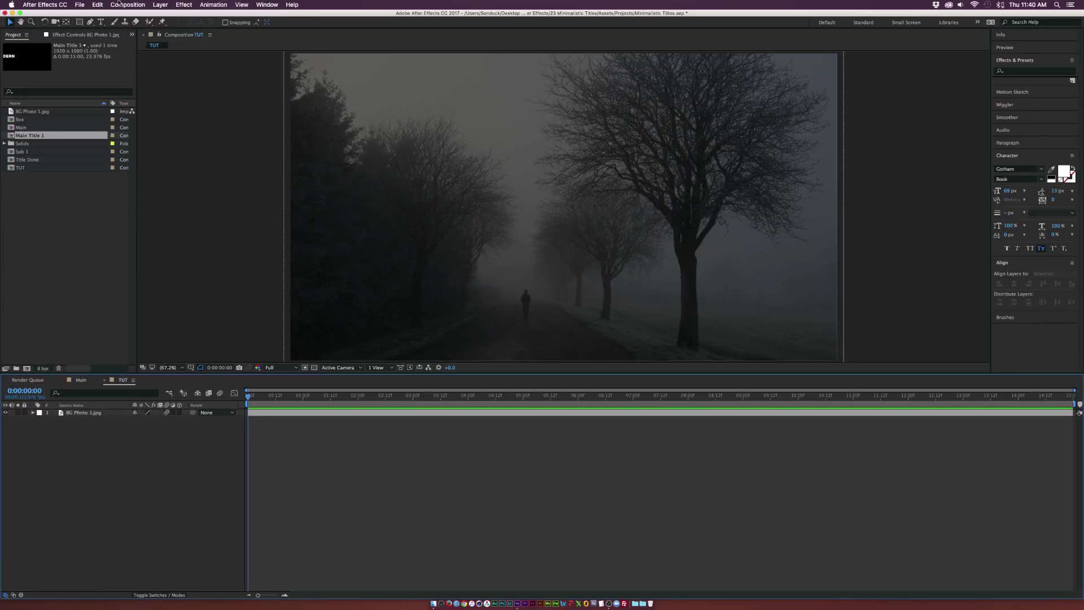
click(102, 22)
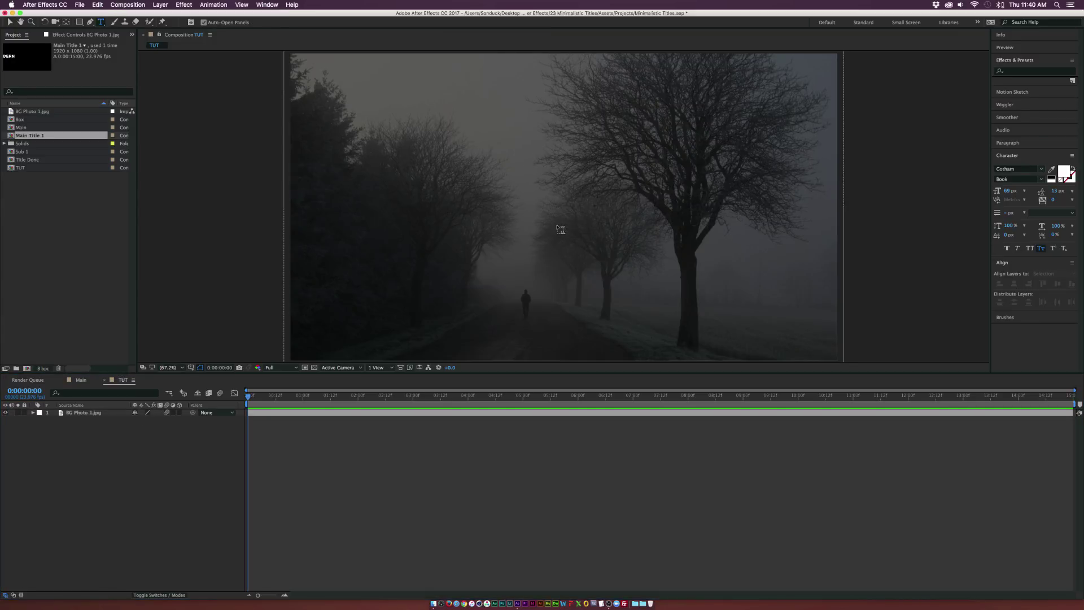
click(565, 196)
text(Modern)
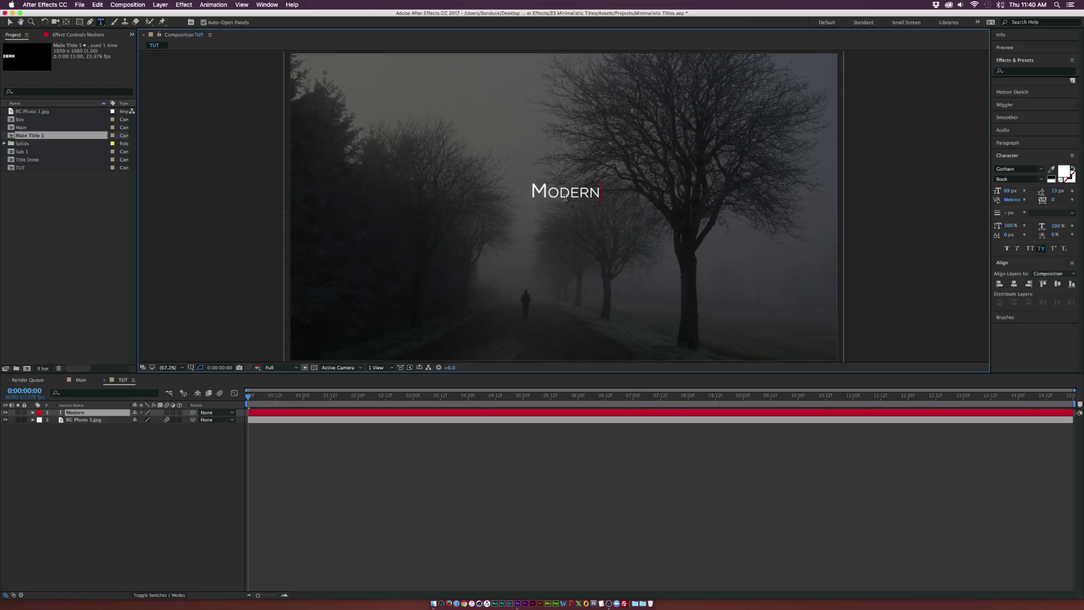
Step: Set the whole "Modern" text to All Caps
key(super+a)
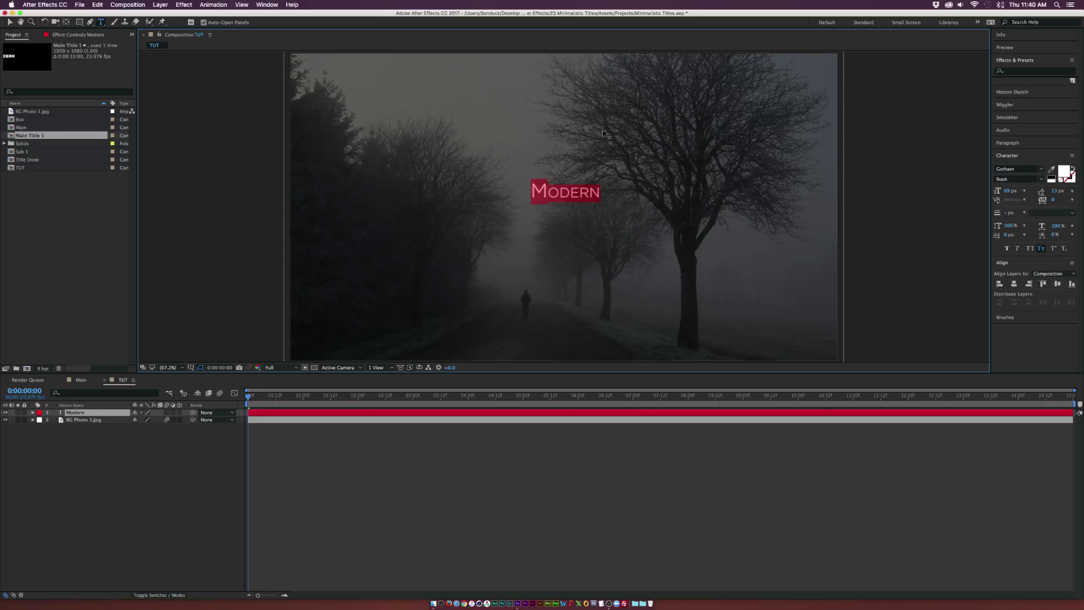
click(267, 4)
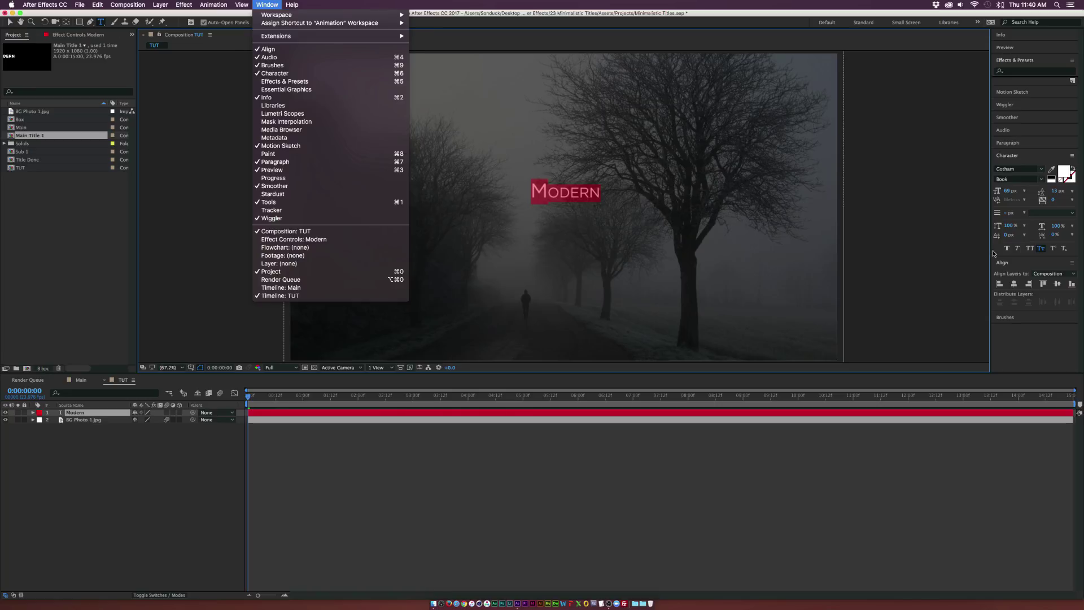
click(1031, 249)
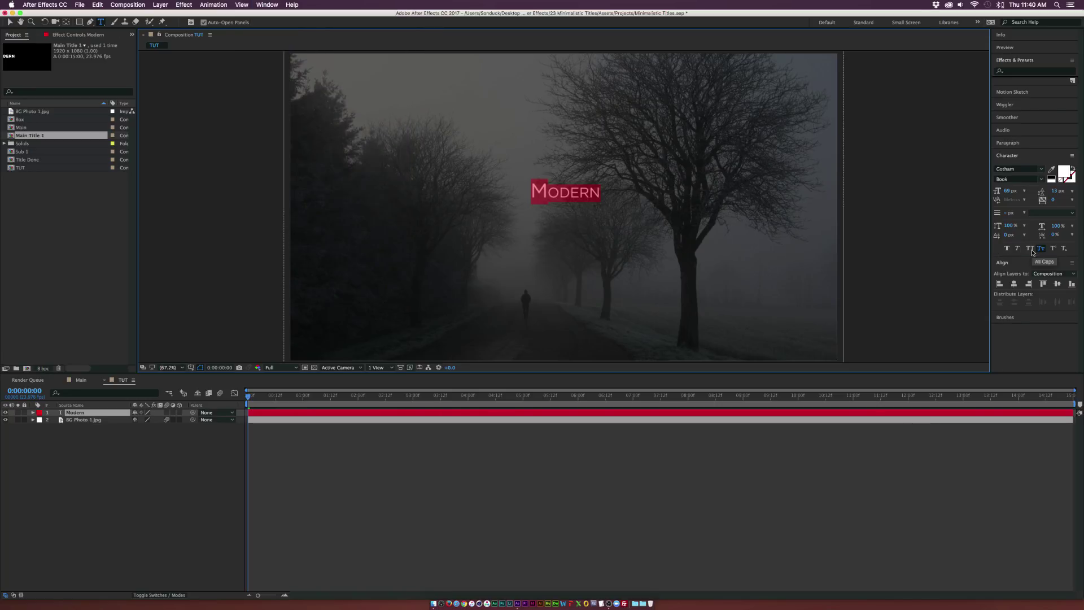
click(1030, 249)
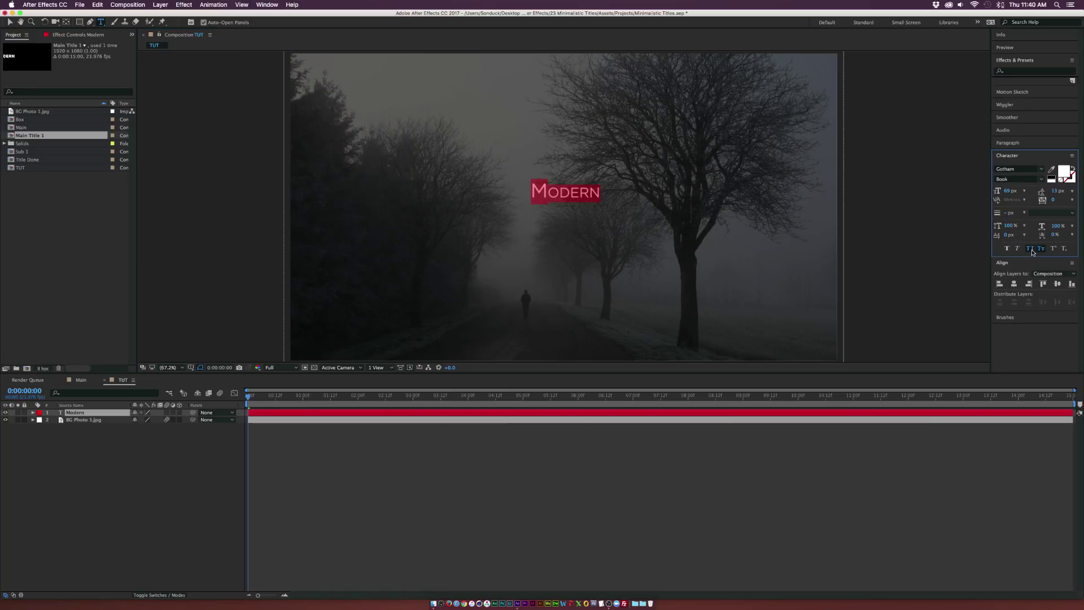
click(567, 185)
click(523, 190)
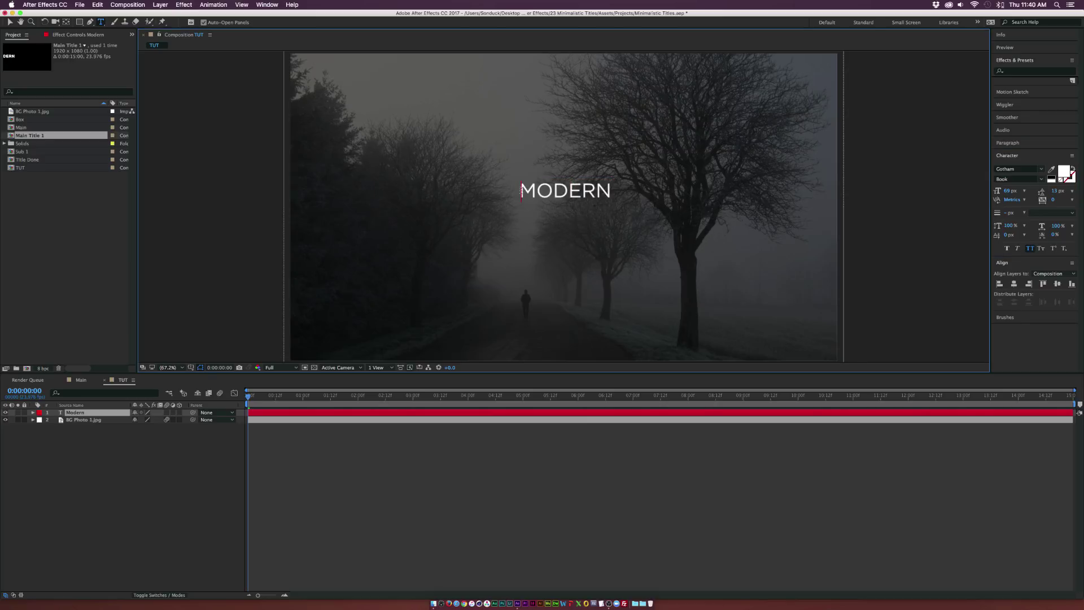
Step: Set the font style of the entire "Modern" text to Gotham Black
key(super+a)
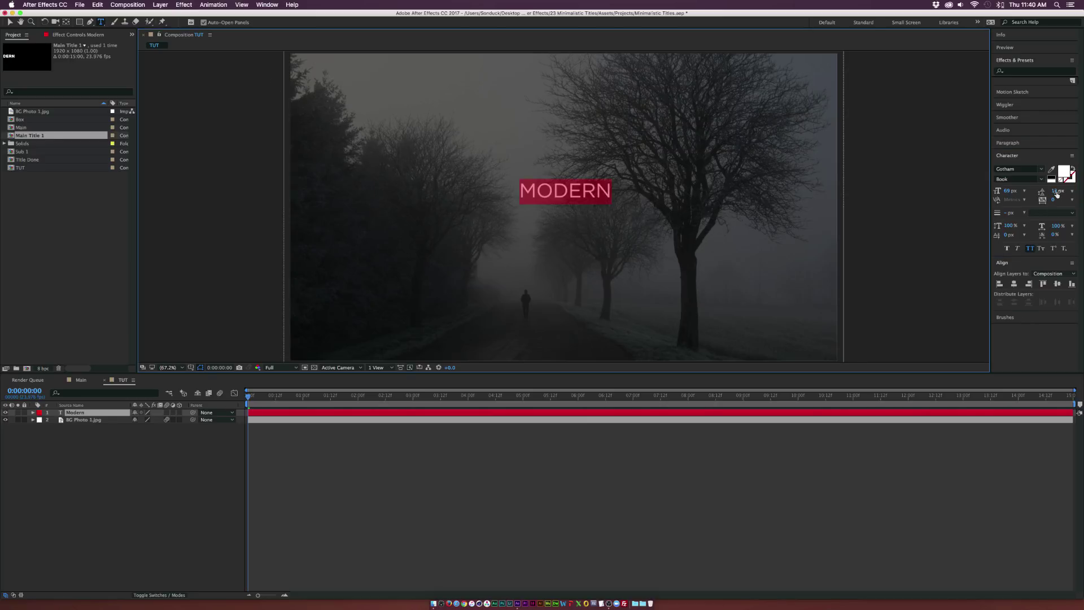
click(1040, 169)
click(1039, 158)
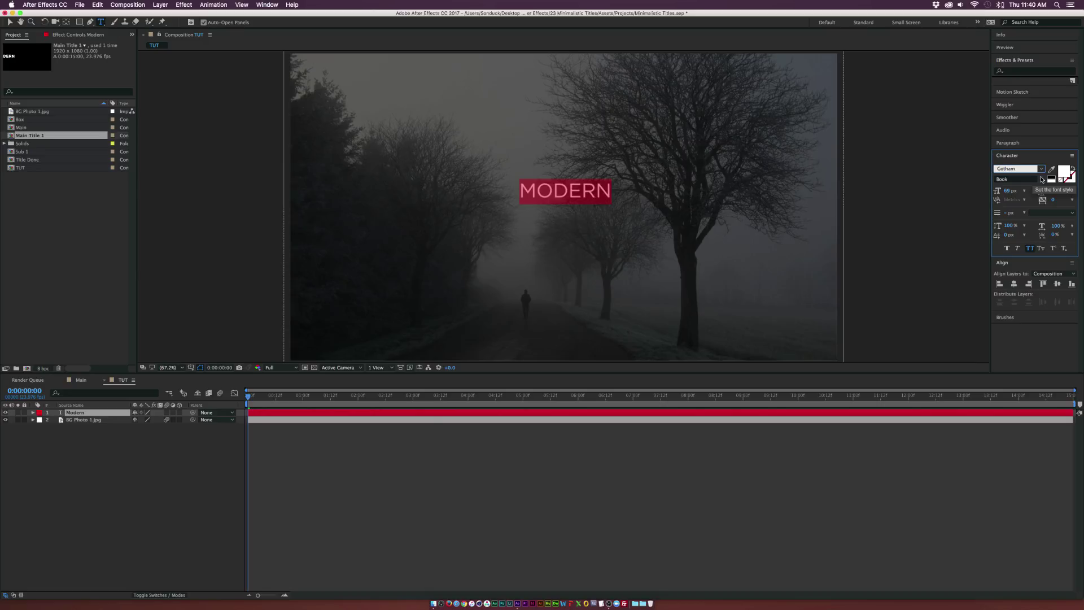
click(1041, 180)
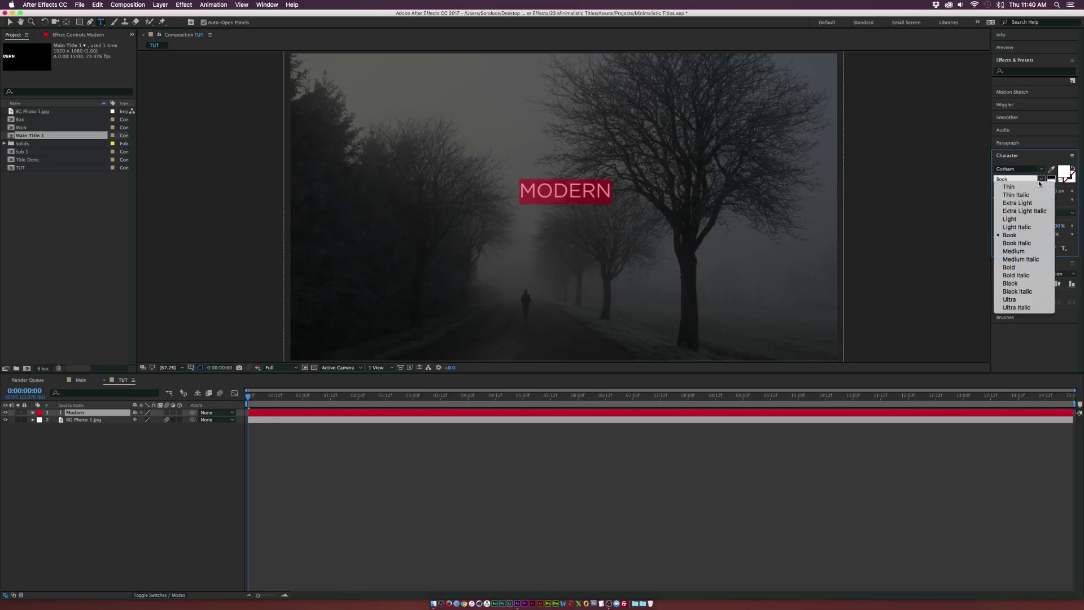
click(1010, 283)
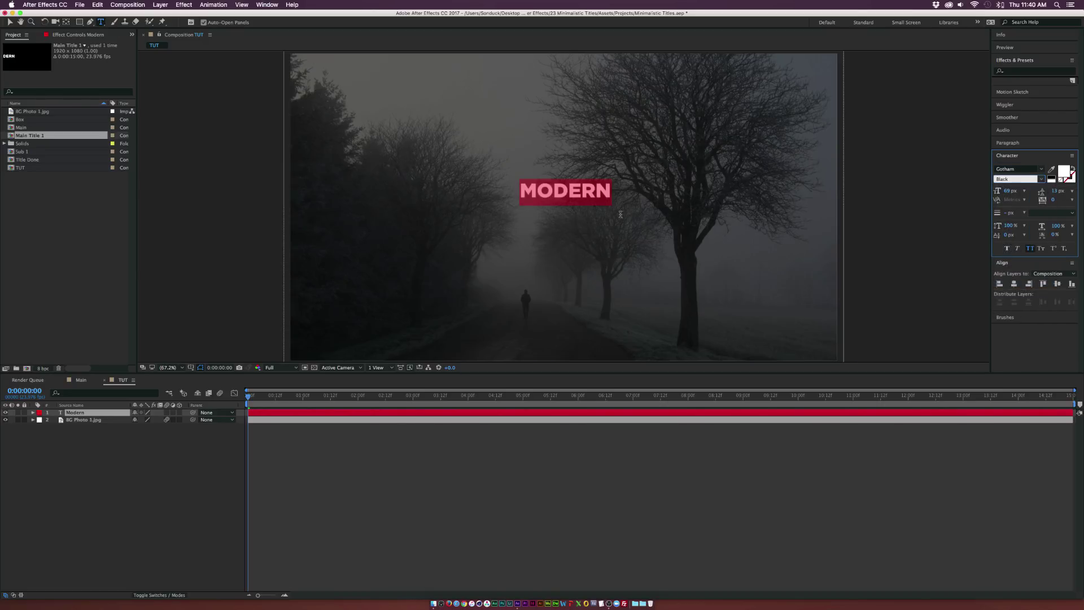
Step: Enlarge the "Modern" text layer's font size to 149 px
click(558, 195)
click(9, 22)
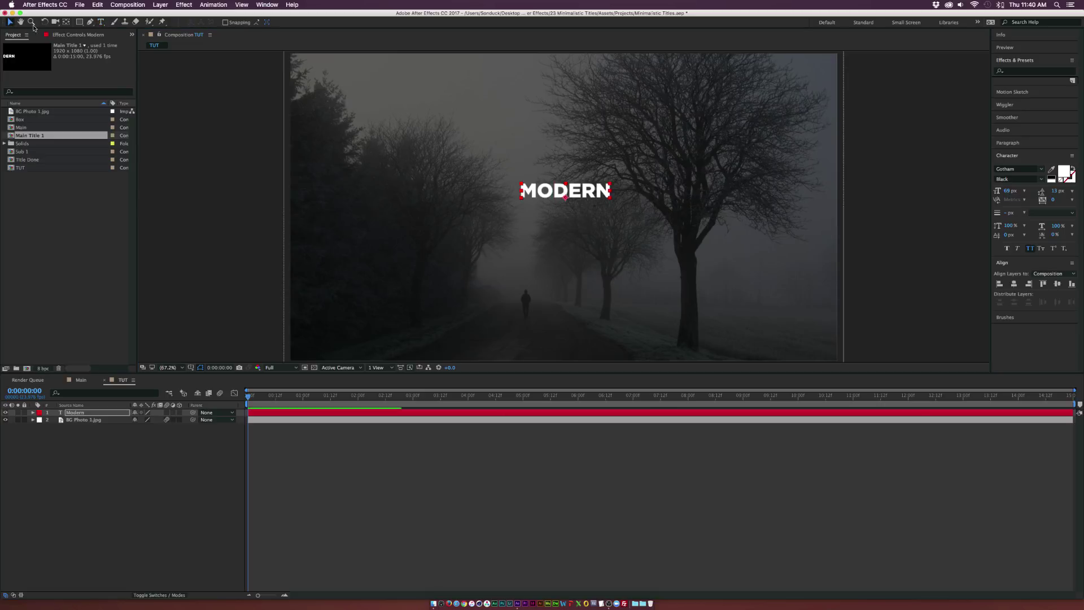
drag(1008, 191, 1024, 255)
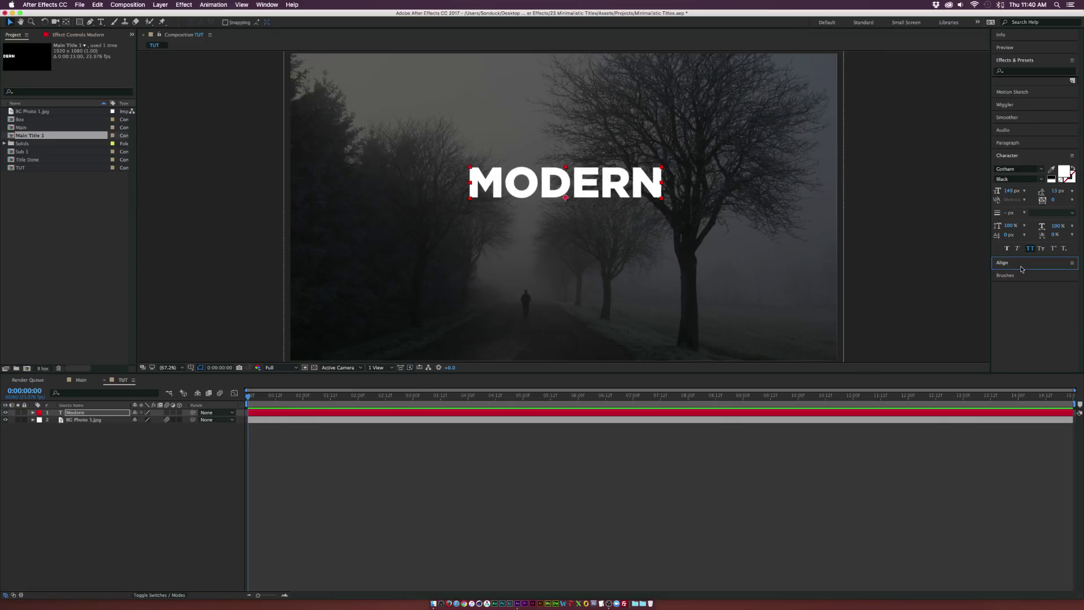
Step: Centre the "Modern" layer horizontally and vertically in the composition
click(1014, 266)
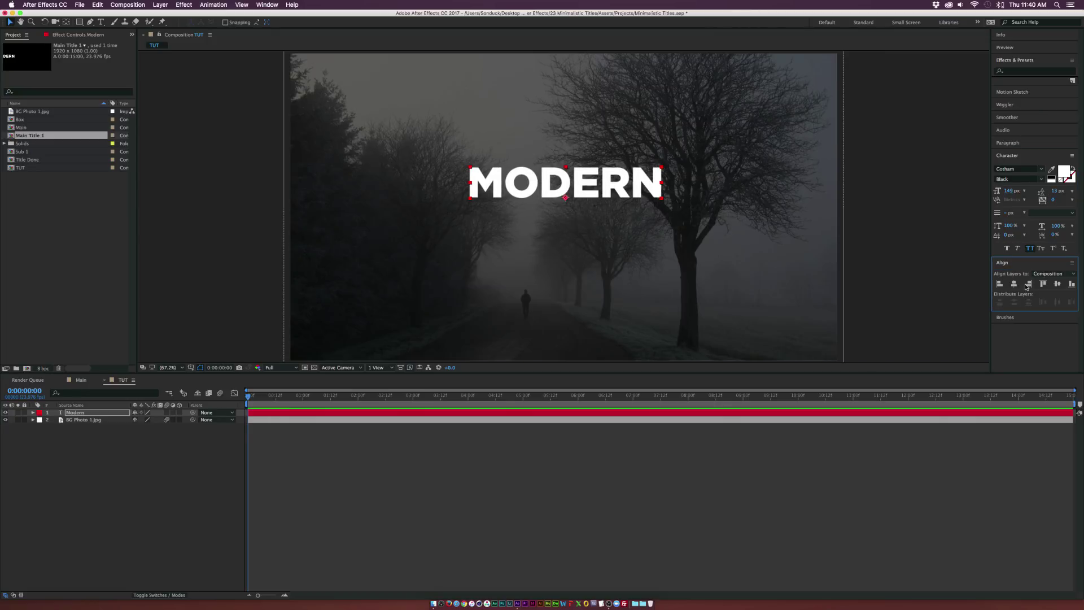
click(265, 5)
click(265, 5)
click(1014, 284)
click(1058, 284)
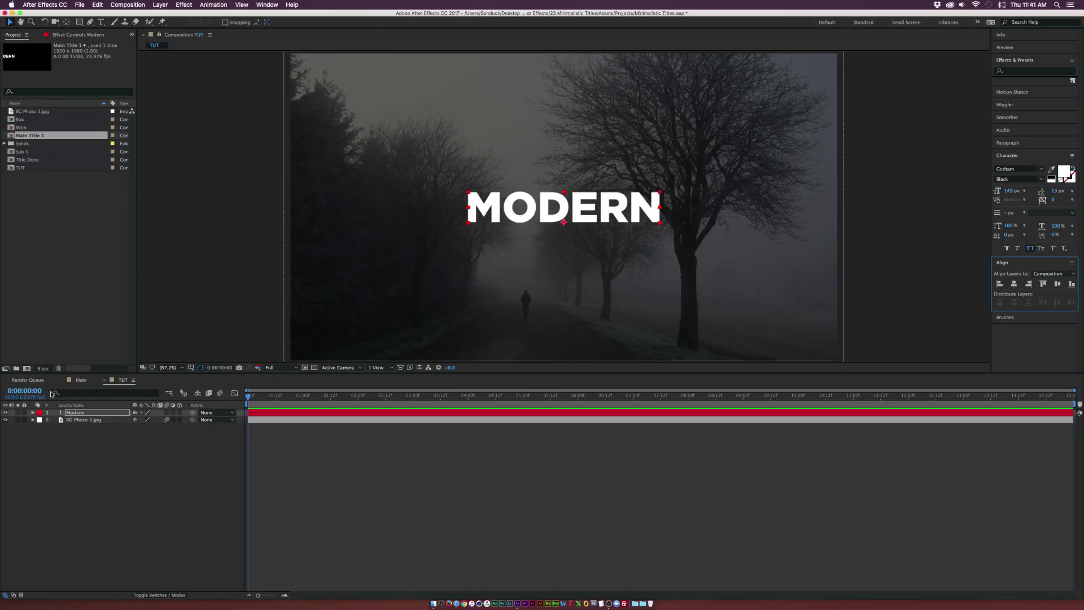
Step: Add a second text layer reading "Titles" below the "Modern" text
click(59, 270)
click(101, 22)
click(566, 292)
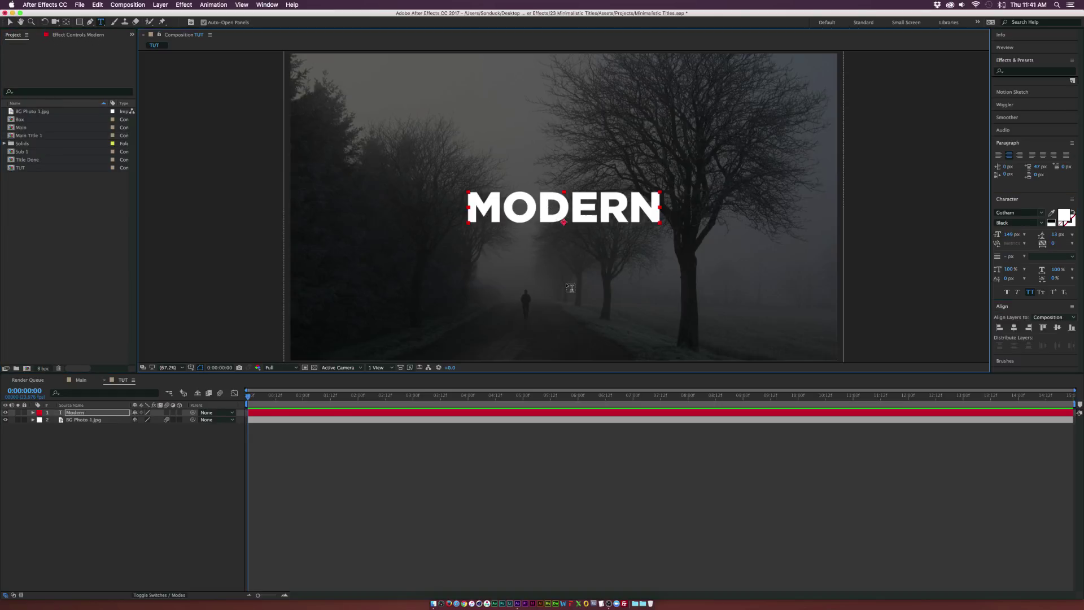
text(T)
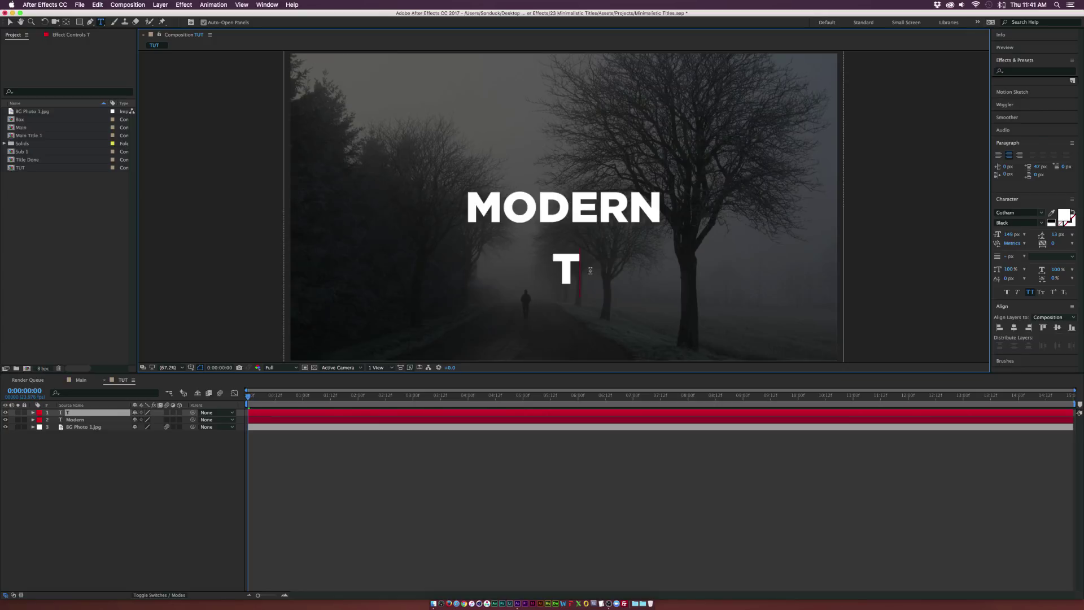
text(ITLES)
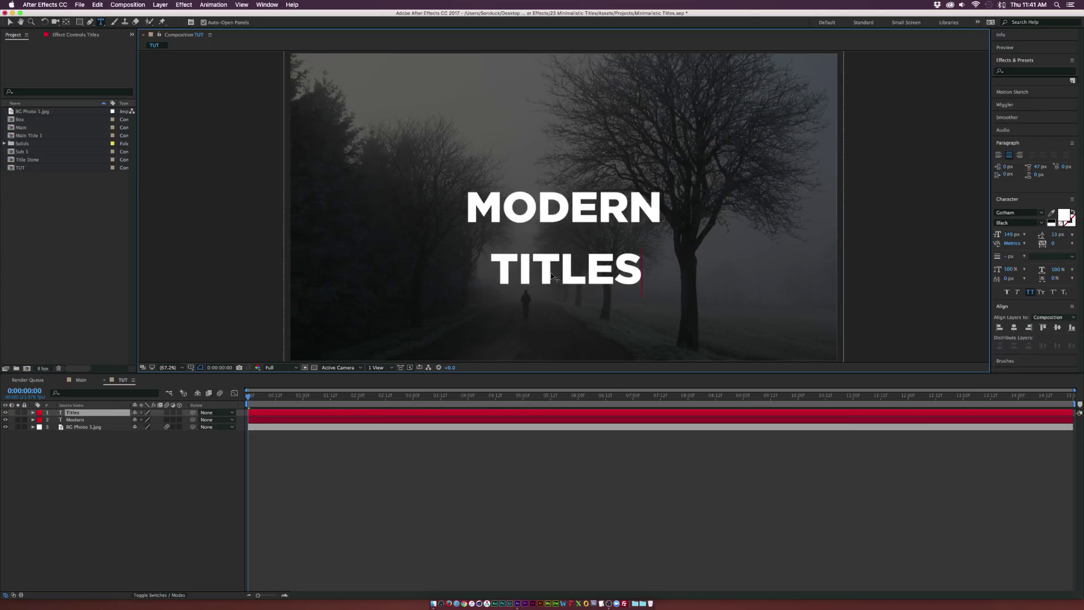
Step: Switch the "Titles" text from All Caps to Small Caps and replace its first letter with a lowercase "t"
double_click(550, 273)
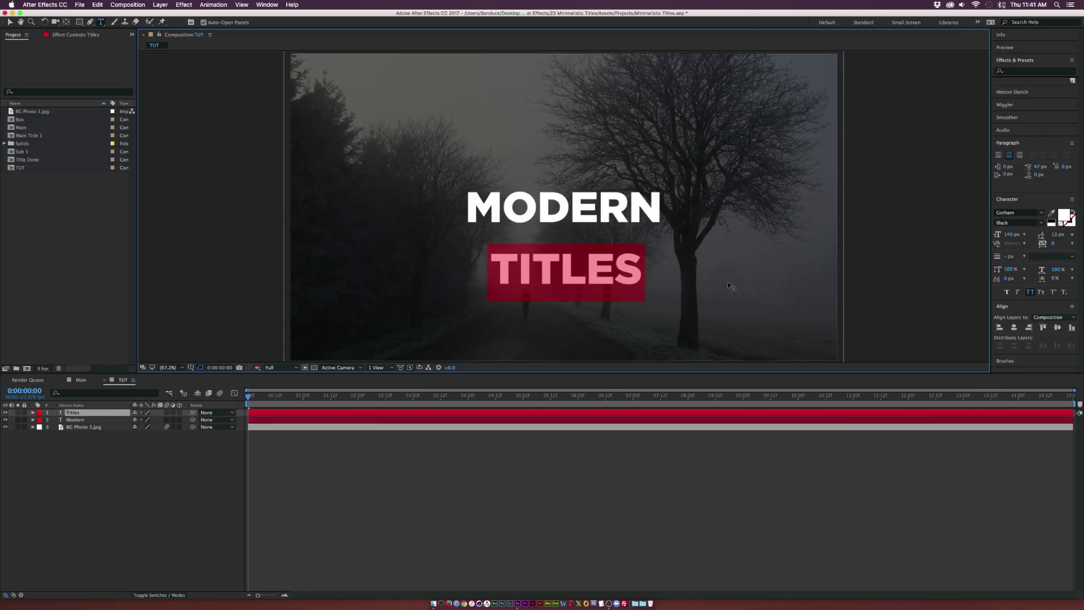
click(1030, 293)
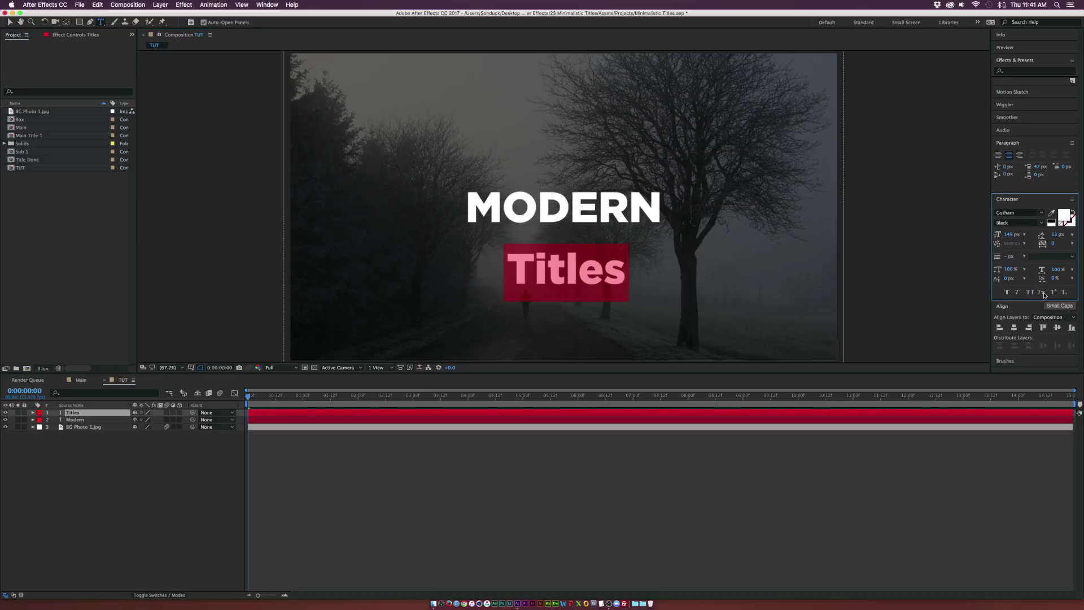
click(1041, 292)
drag(541, 273, 508, 261)
text(t)
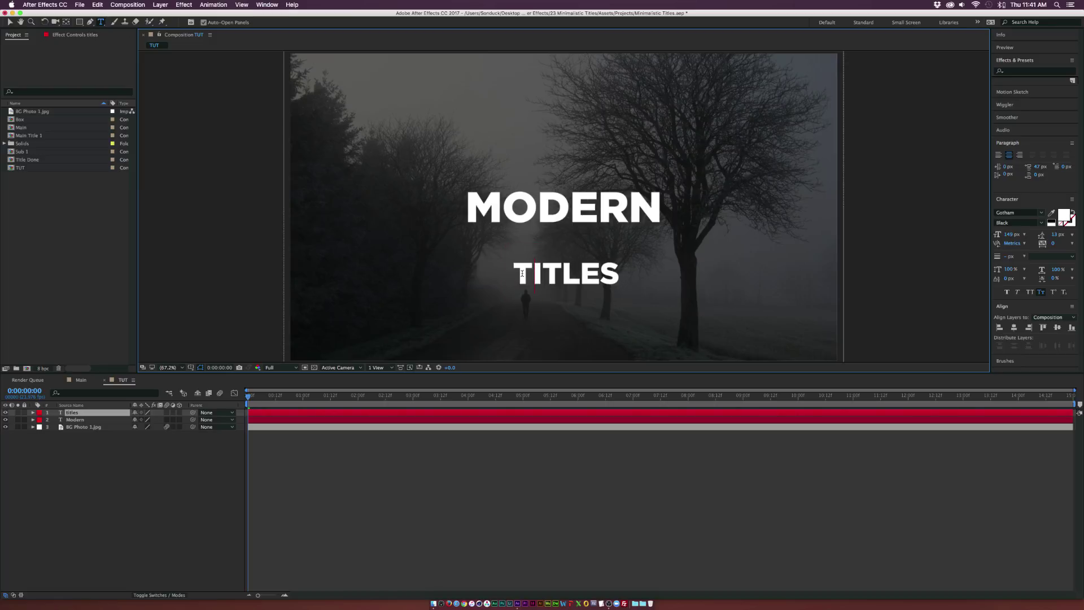
Step: Set the font style of the whole "titles" text to Medium
key(super+a)
click(1040, 222)
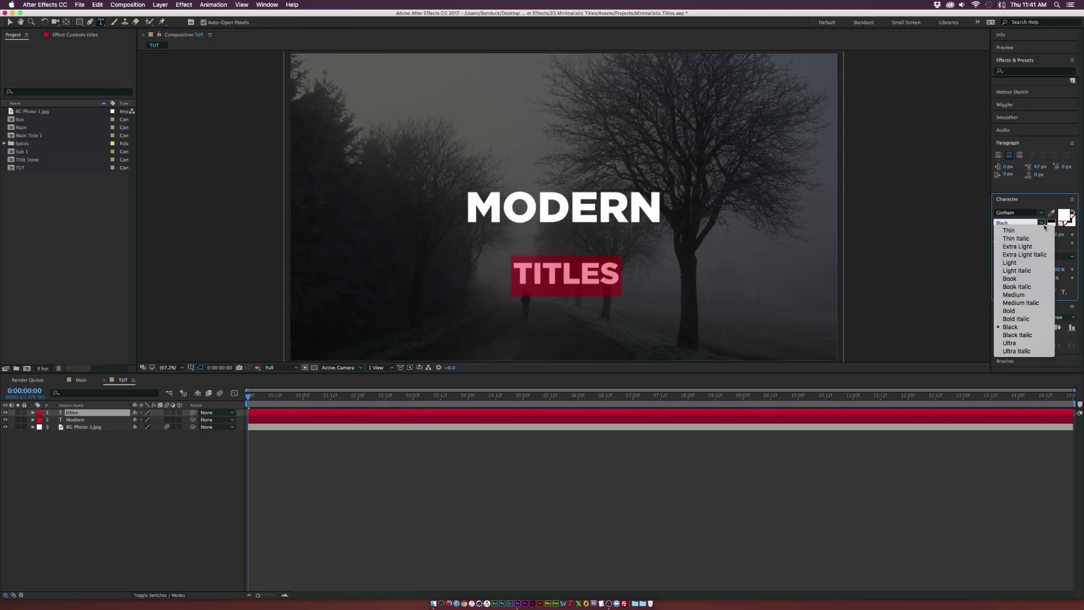
click(1019, 295)
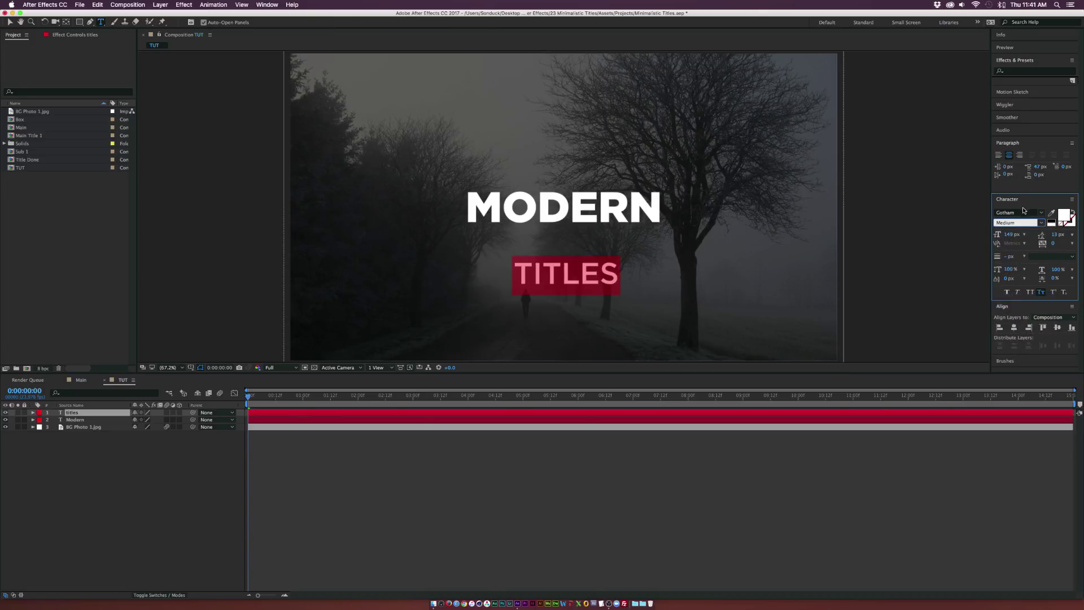
click(1041, 223)
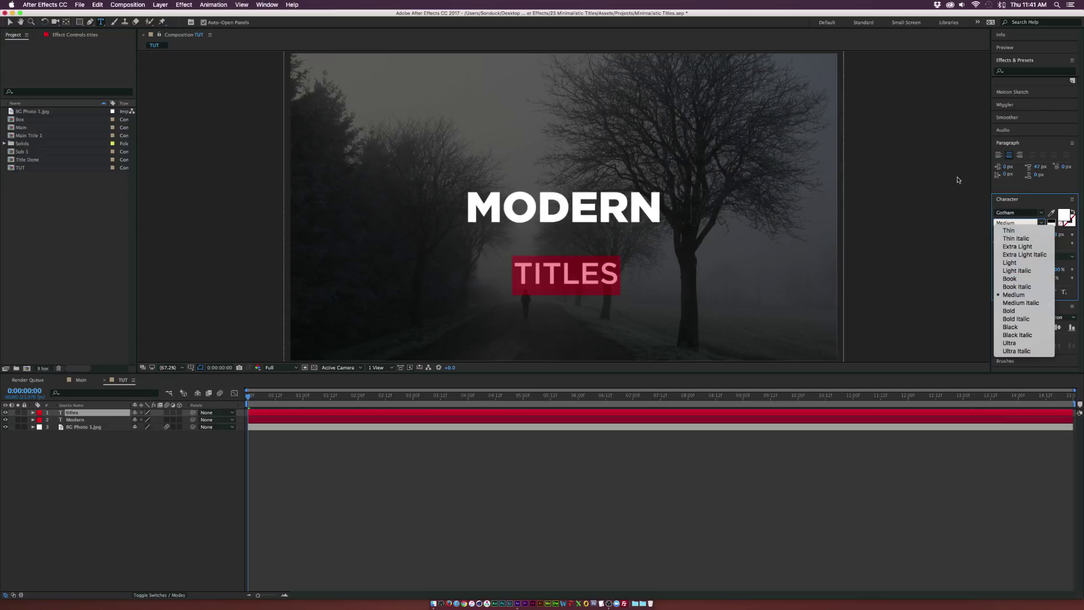
click(932, 190)
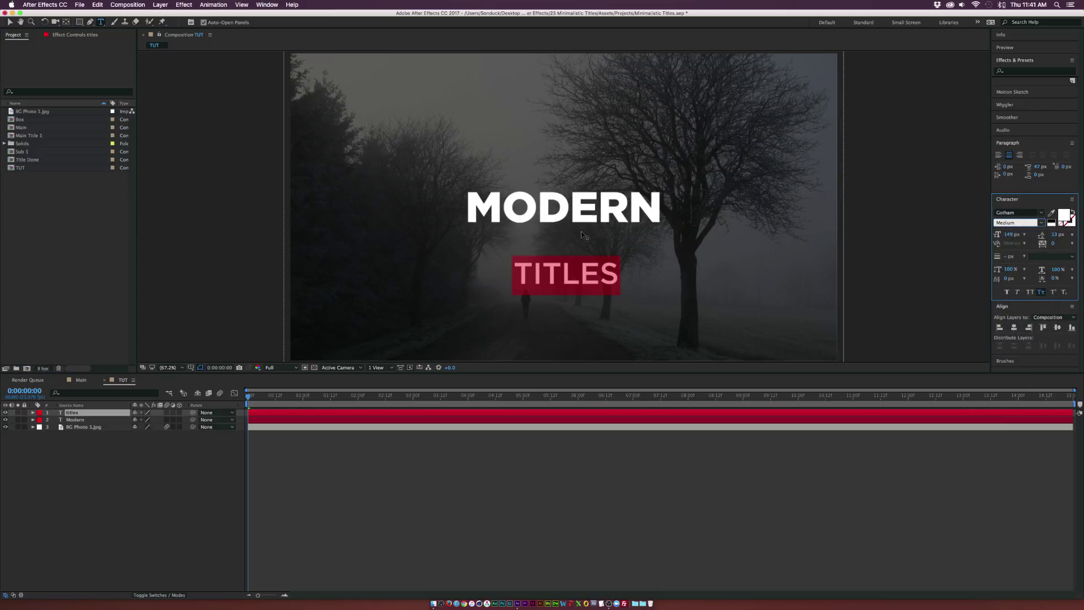
Step: Reduce the "titles" layer's font size to 94 px and move it up directly beneath the "Modern" text
click(9, 21)
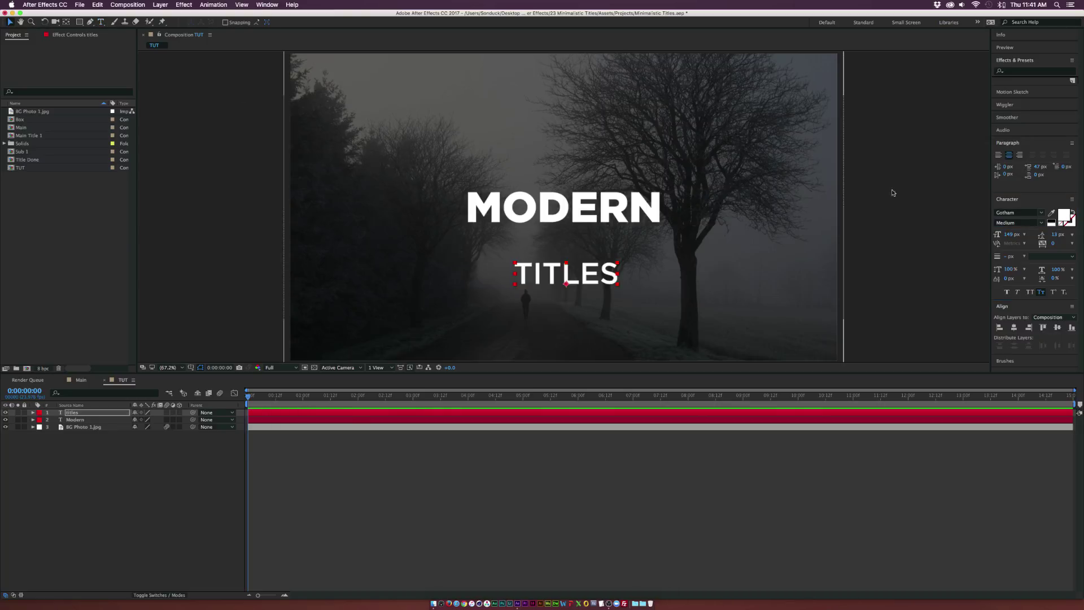
drag(1008, 235, 985, 236)
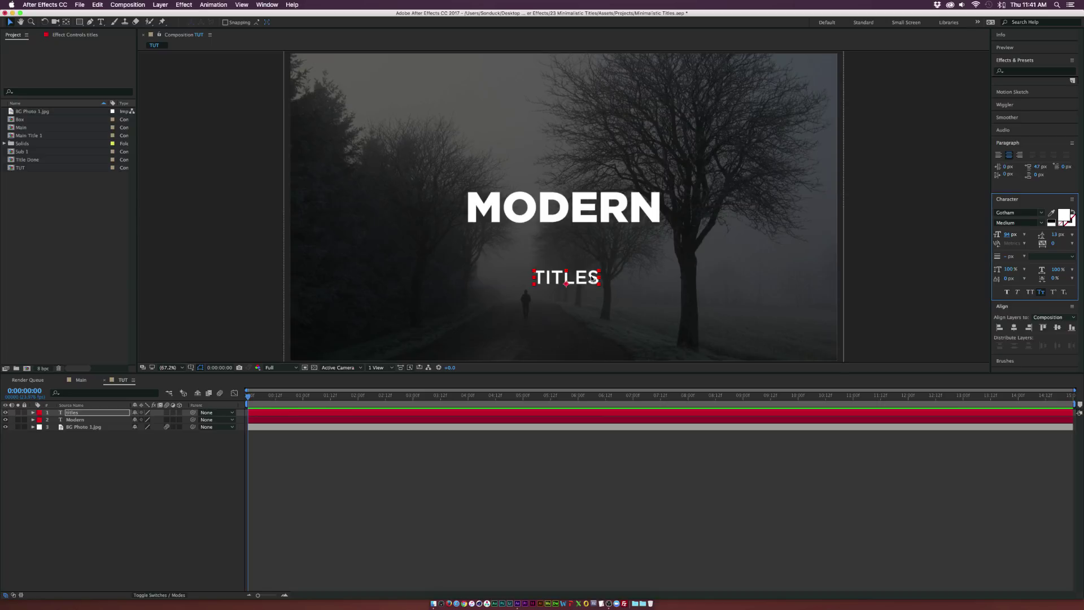
drag(584, 269, 584, 228)
Step: Set the "titles" layer's font style to Book and deselect all layers
click(1040, 223)
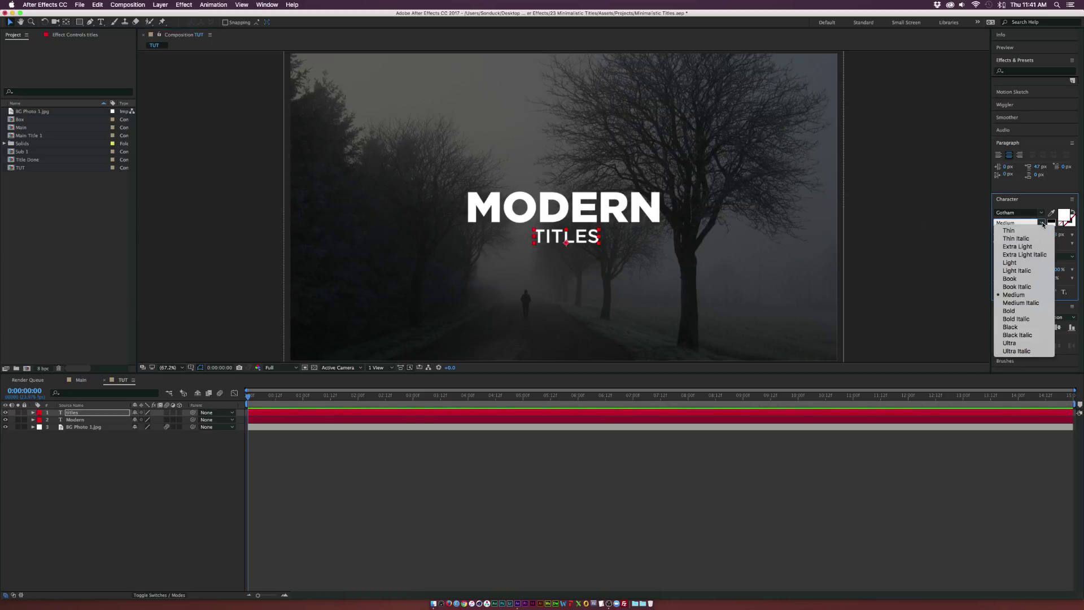
click(1010, 279)
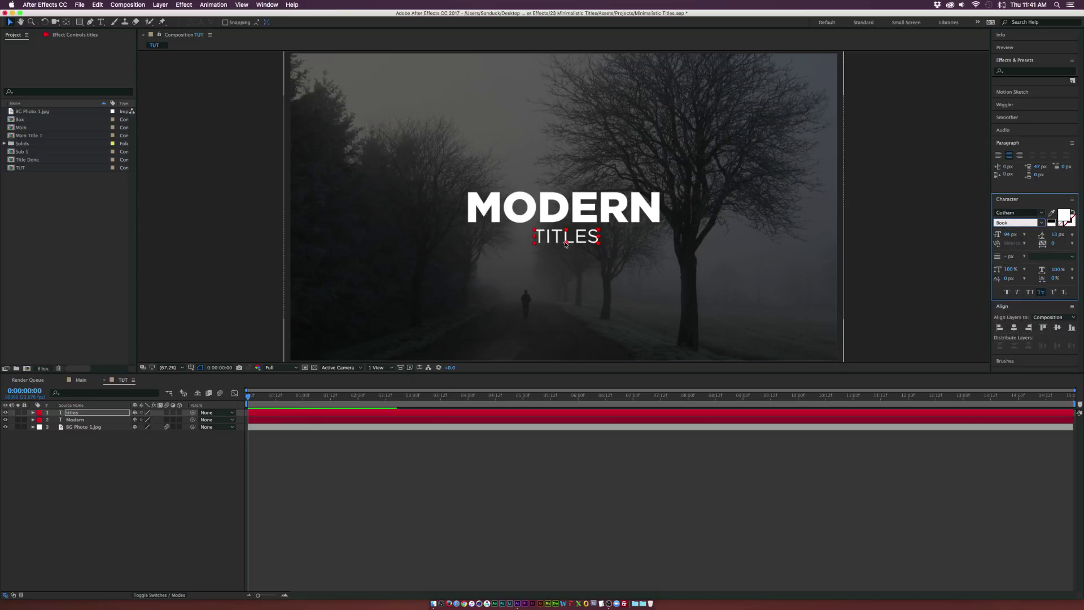
click(206, 457)
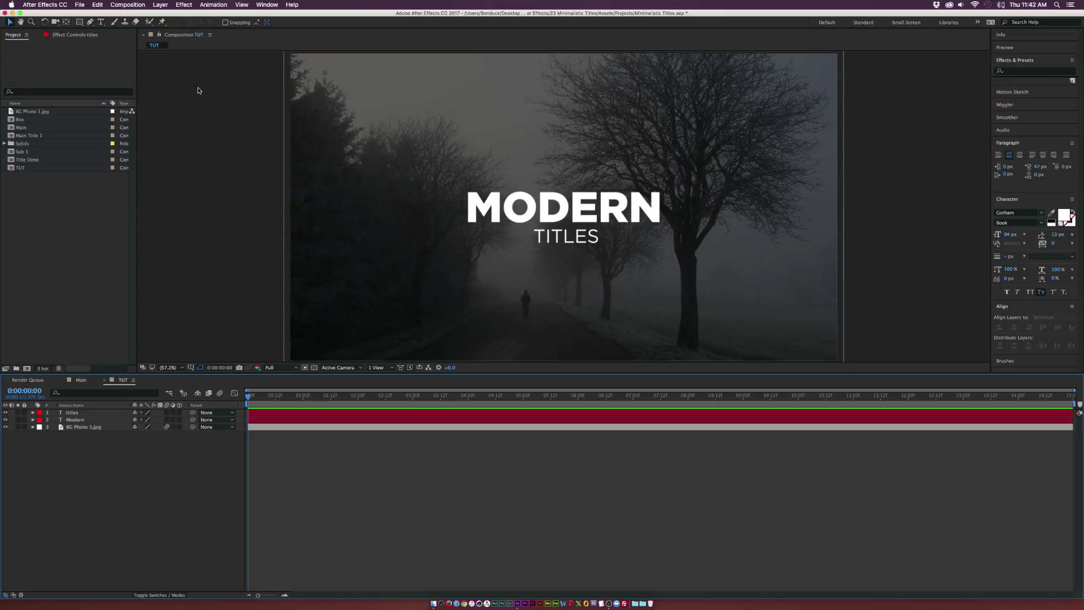
Step: Set up the Rectangle tool with no fill and a solid-color stroke 5 px wide
click(80, 22)
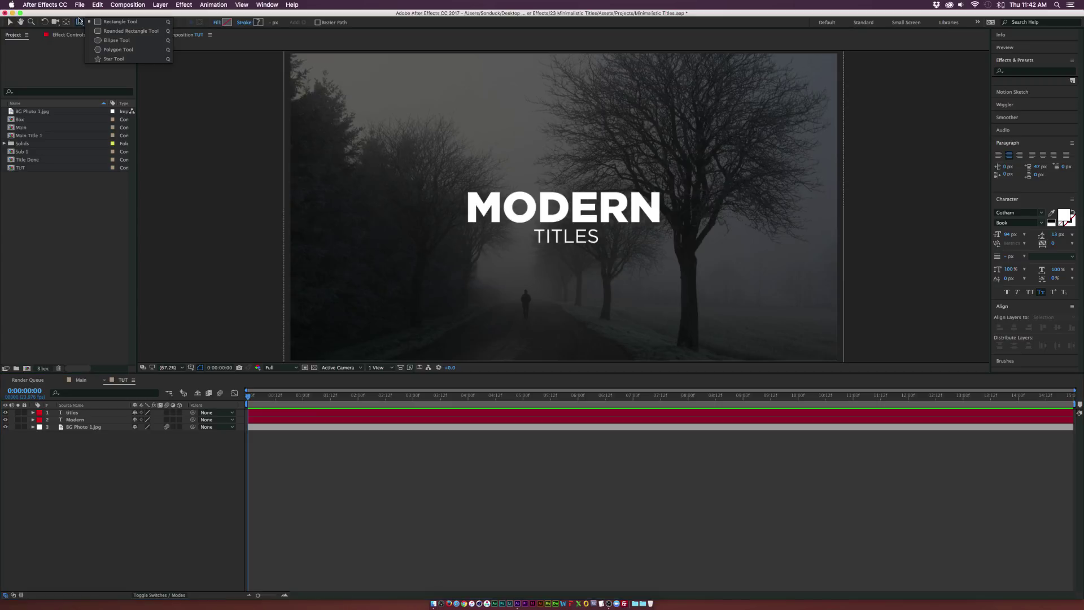
click(119, 24)
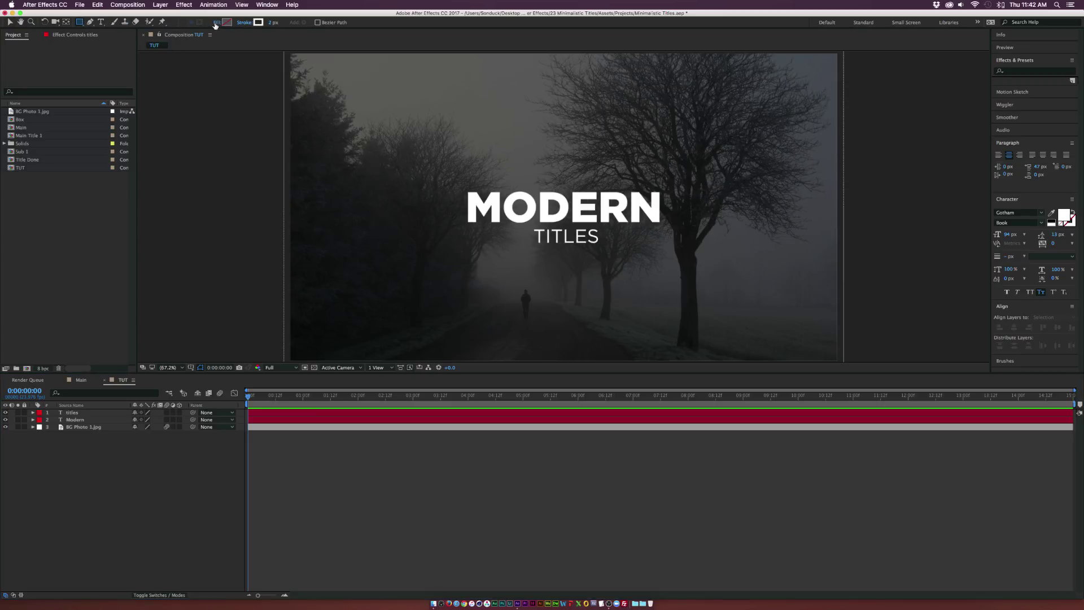
click(217, 23)
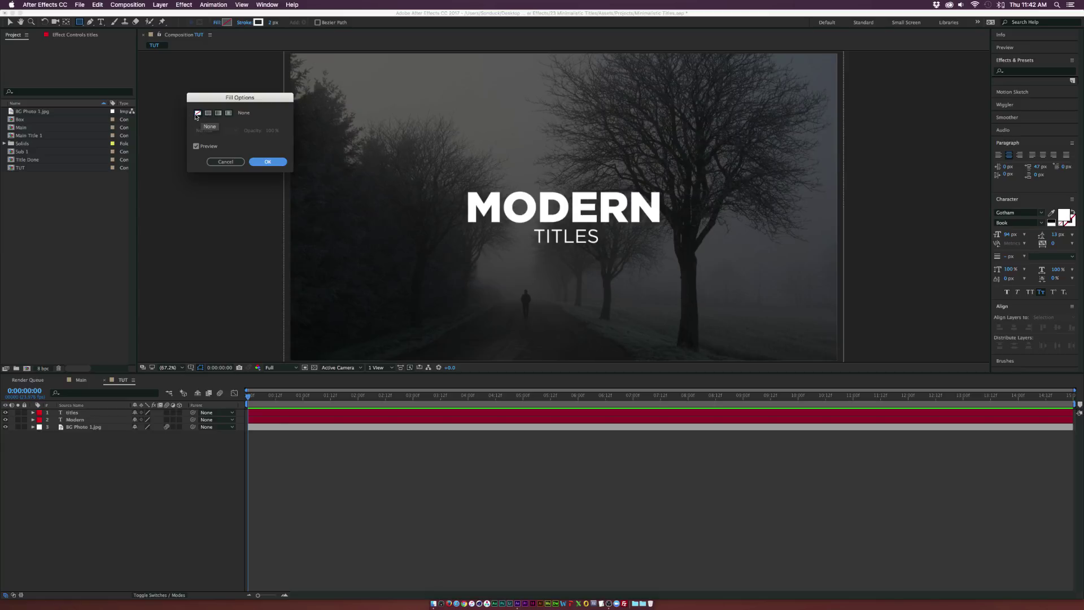
click(266, 161)
click(244, 22)
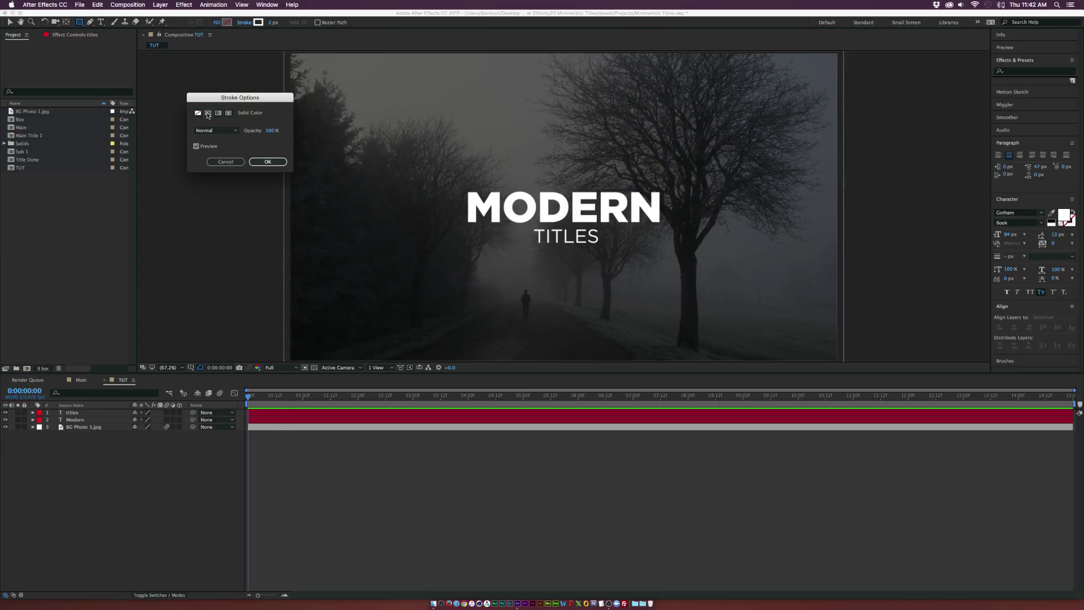
click(257, 162)
click(273, 23)
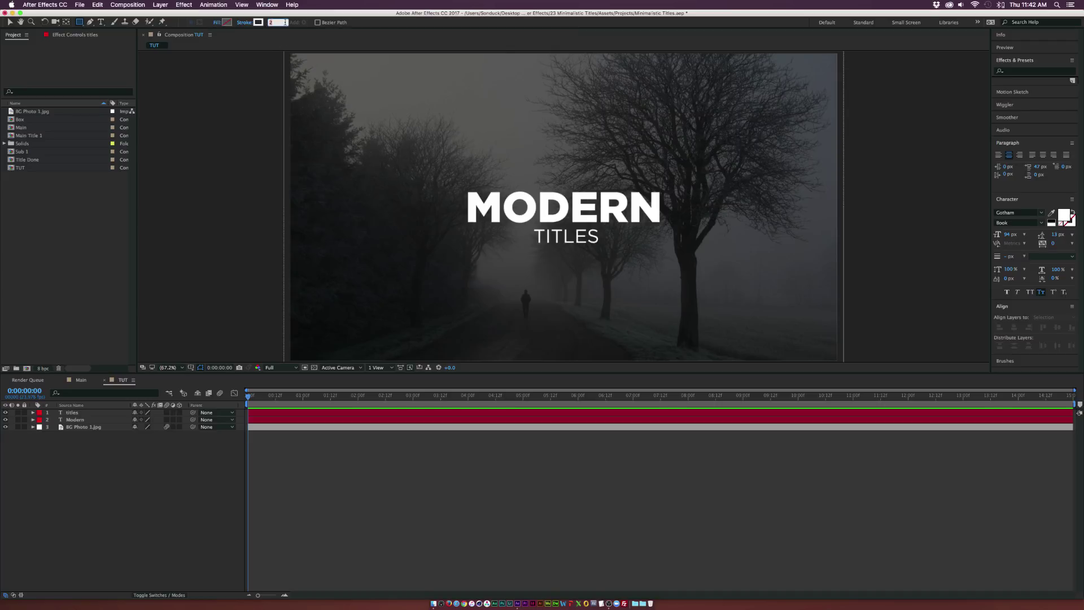
text(5)
key(Return)
Step: Draw a rectangle around the "Modern Titles" text and center it horizontally and vertically in the composition
drag(455, 186, 675, 247)
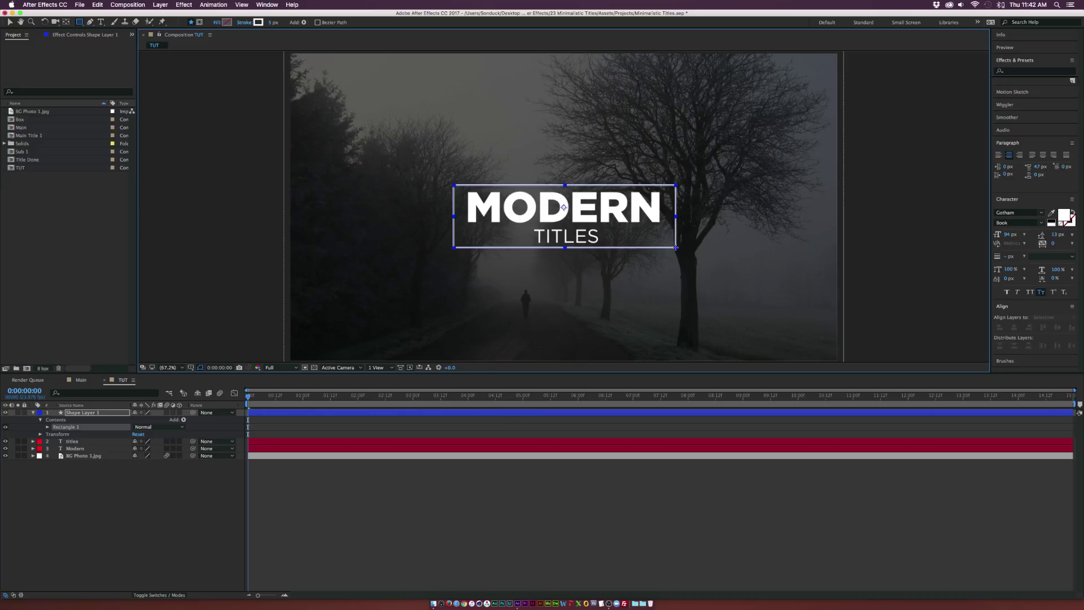
click(1018, 328)
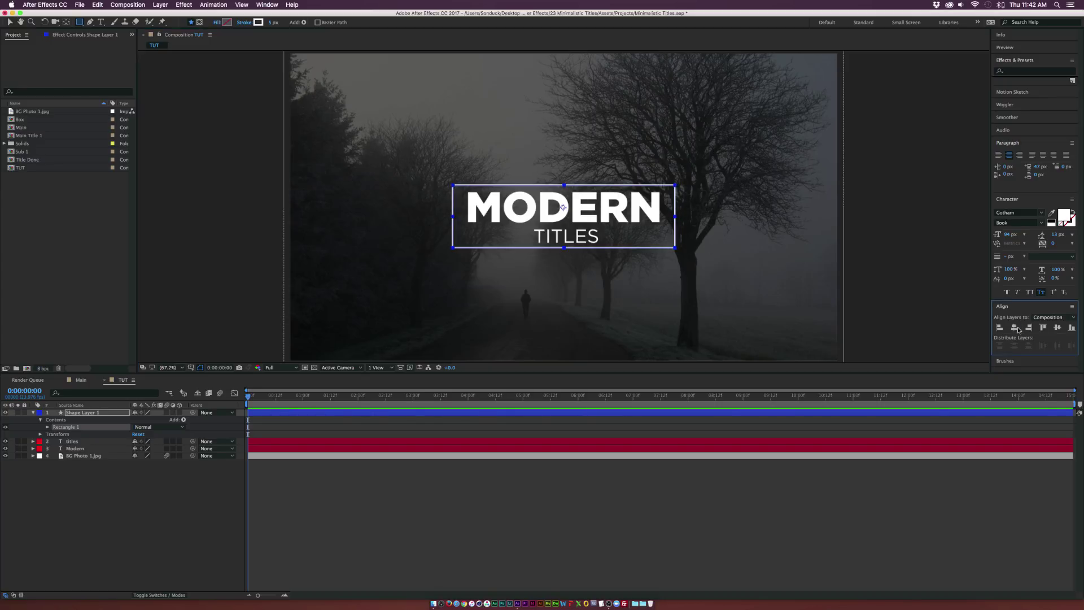
click(1057, 328)
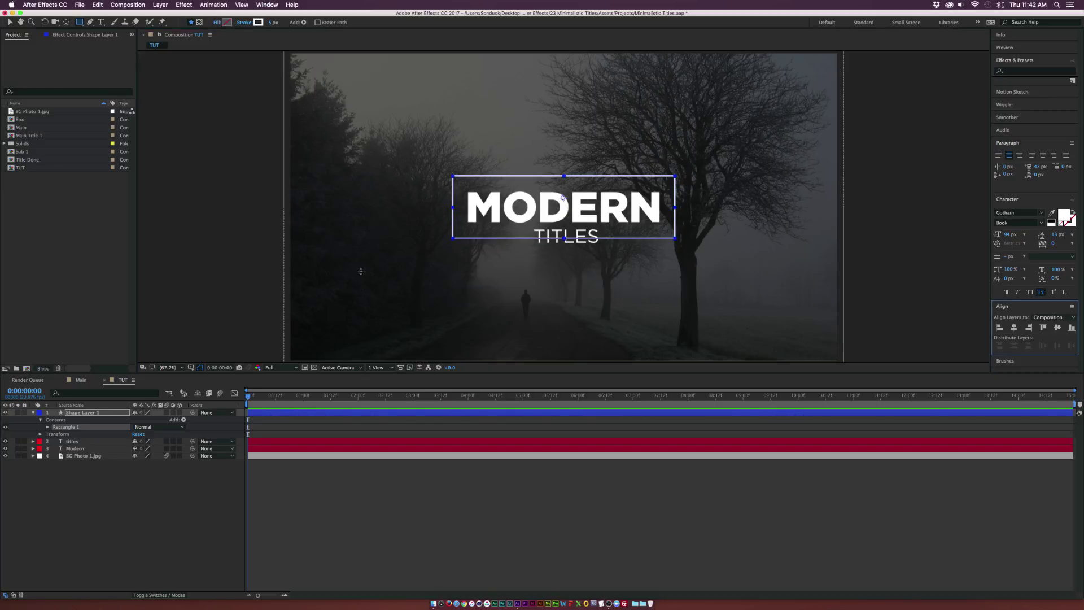
Step: Increase the rectangle's stroke width to 10 px and deselect the shape layer
click(10, 22)
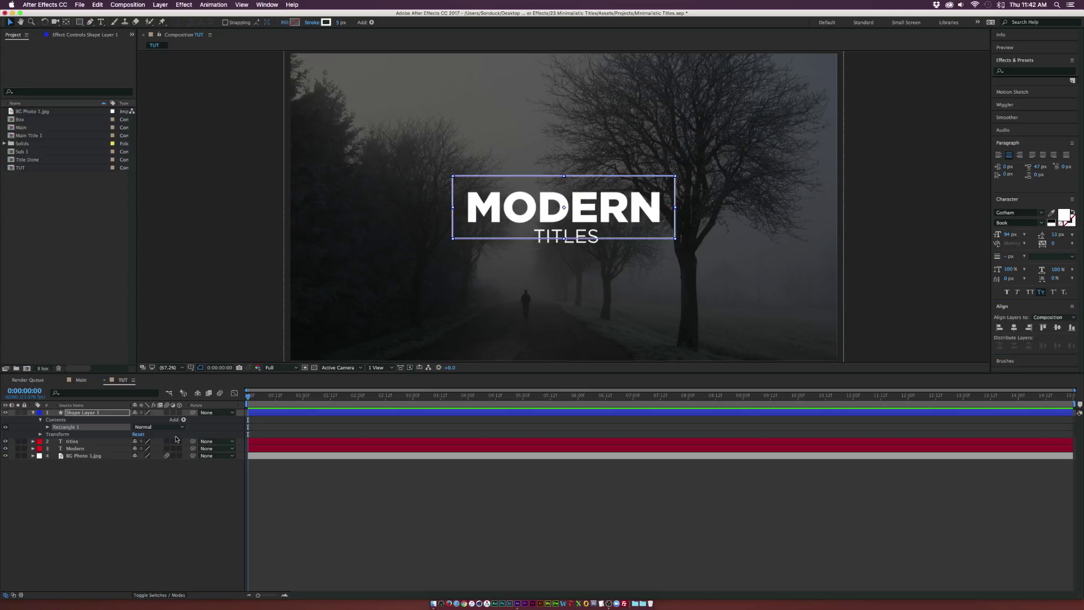
click(135, 487)
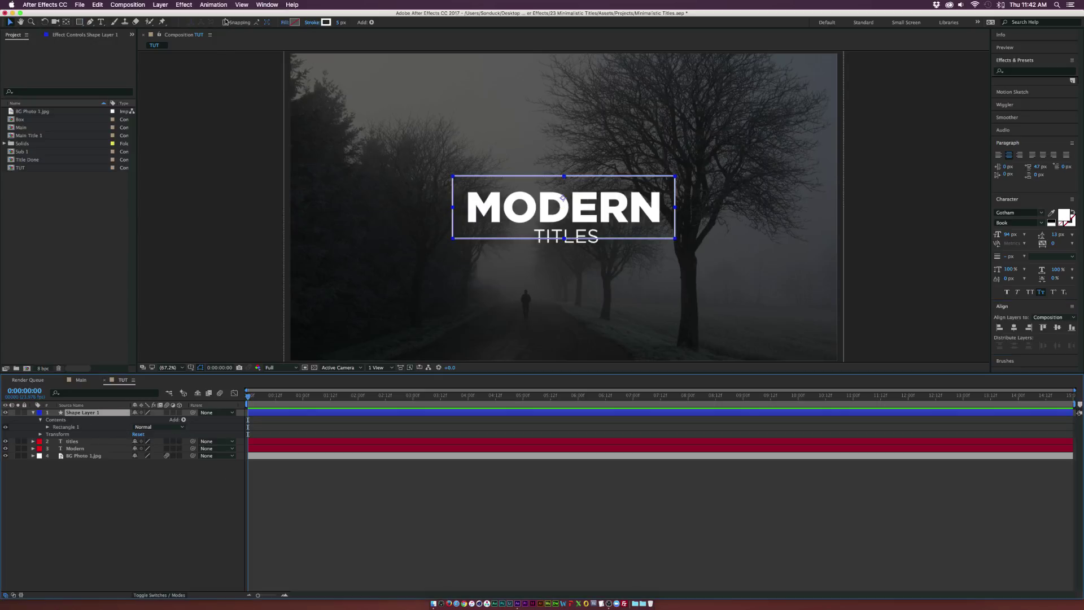
click(341, 22)
text(10)
key(Return)
click(172, 480)
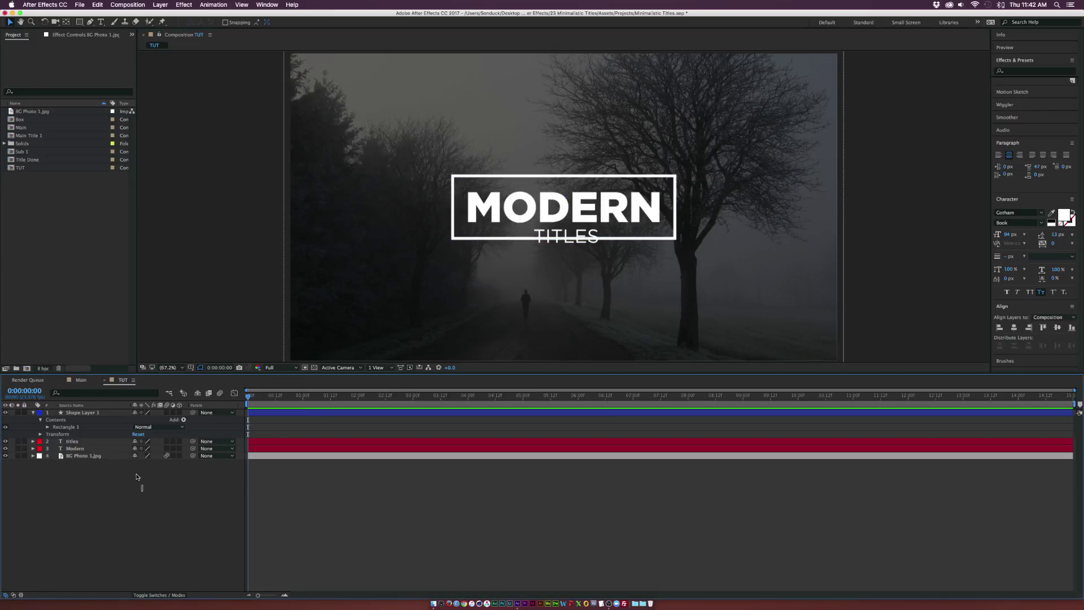
Step: Try to narrow the rectangle by dragging its side inward, then undo the change
click(88, 413)
drag(453, 209, 546, 212)
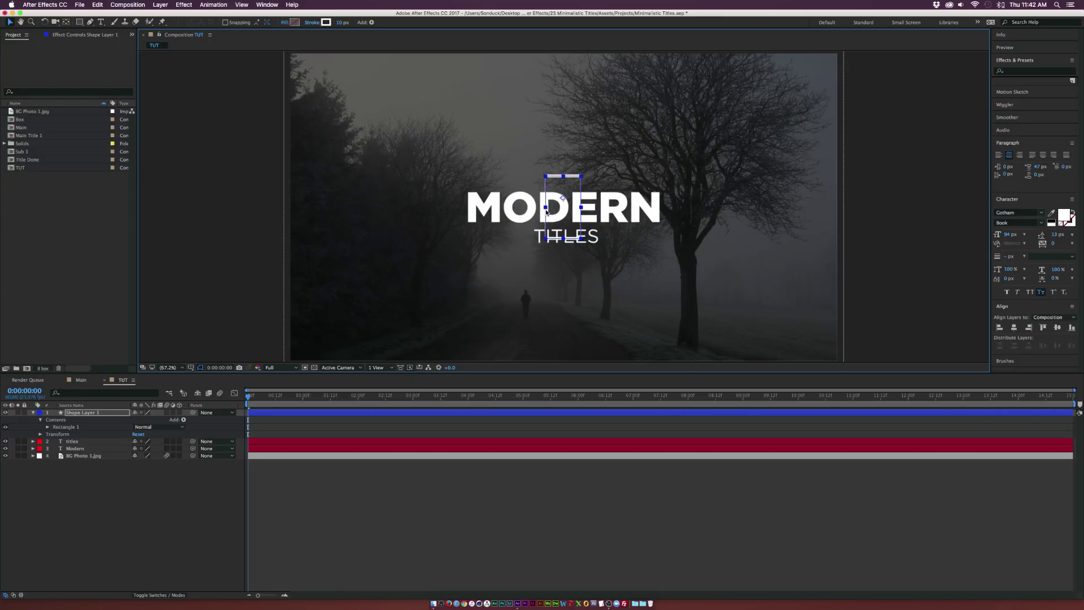
click(190, 508)
key(slash)
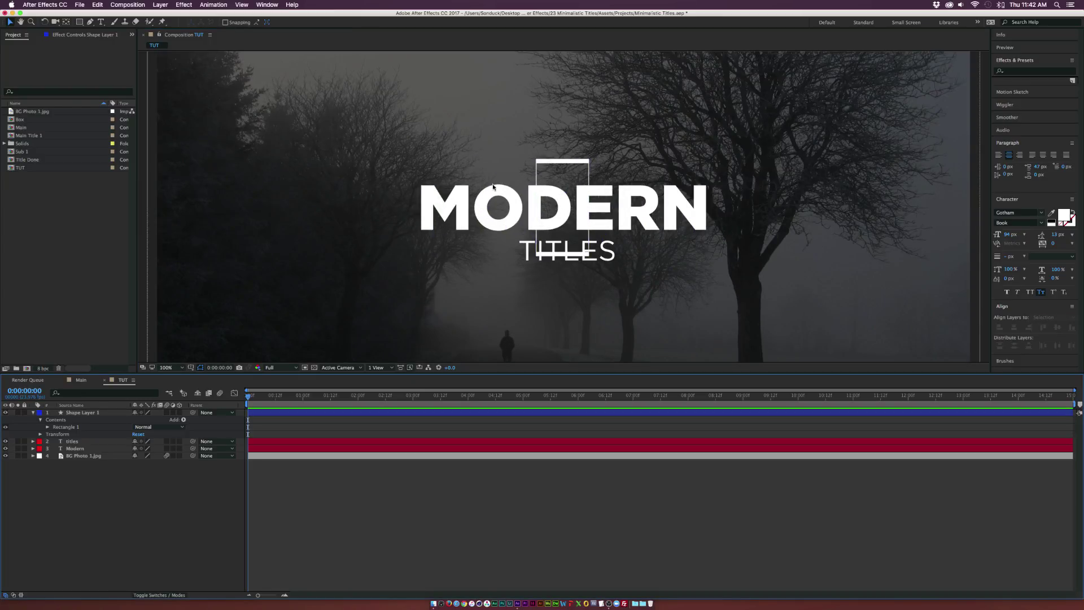
key(super+z)
Step: Unlink the rectangle path's size proportions and increase its height to about 262 so that it encloses both text lines
click(48, 427)
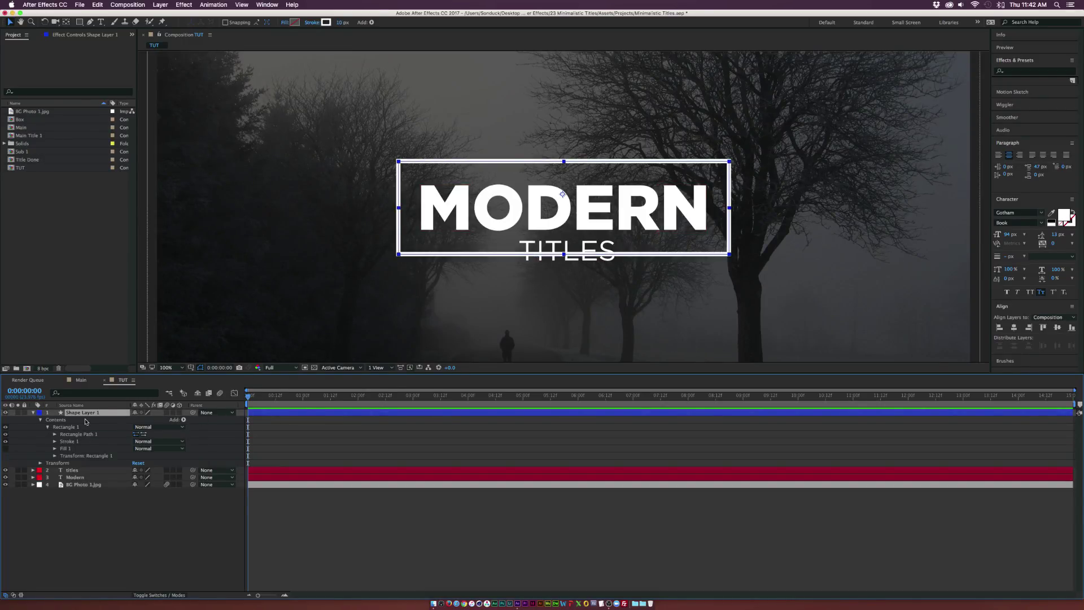
click(55, 434)
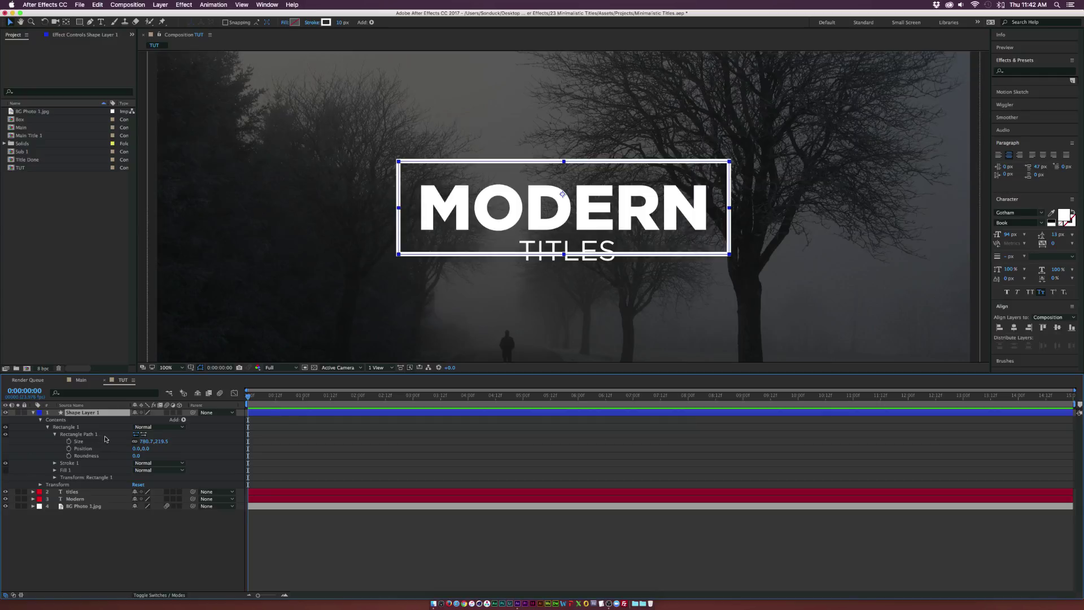
click(135, 441)
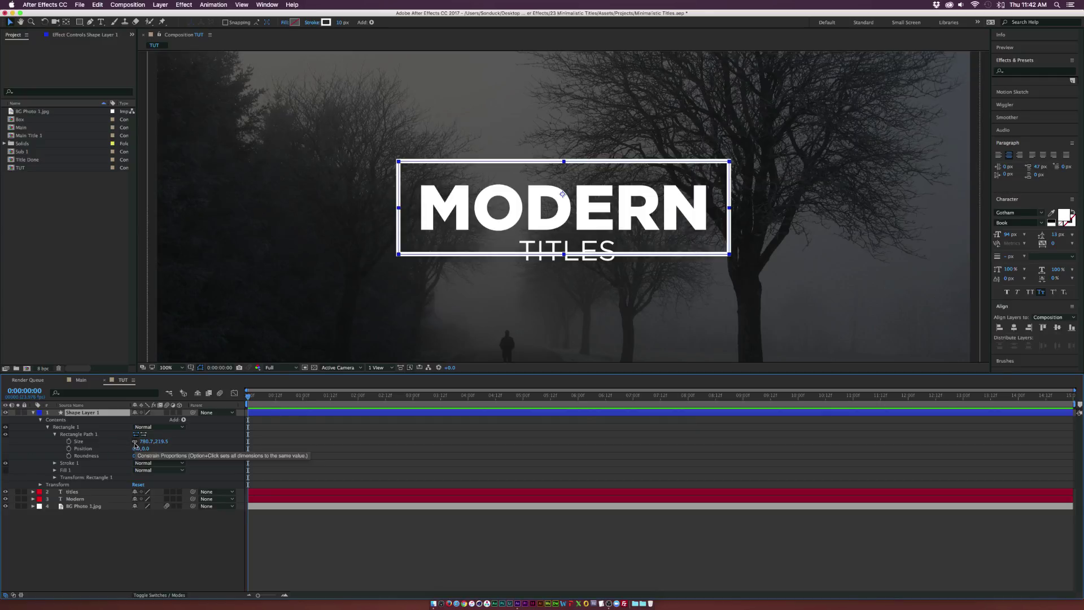
drag(162, 443, 203, 447)
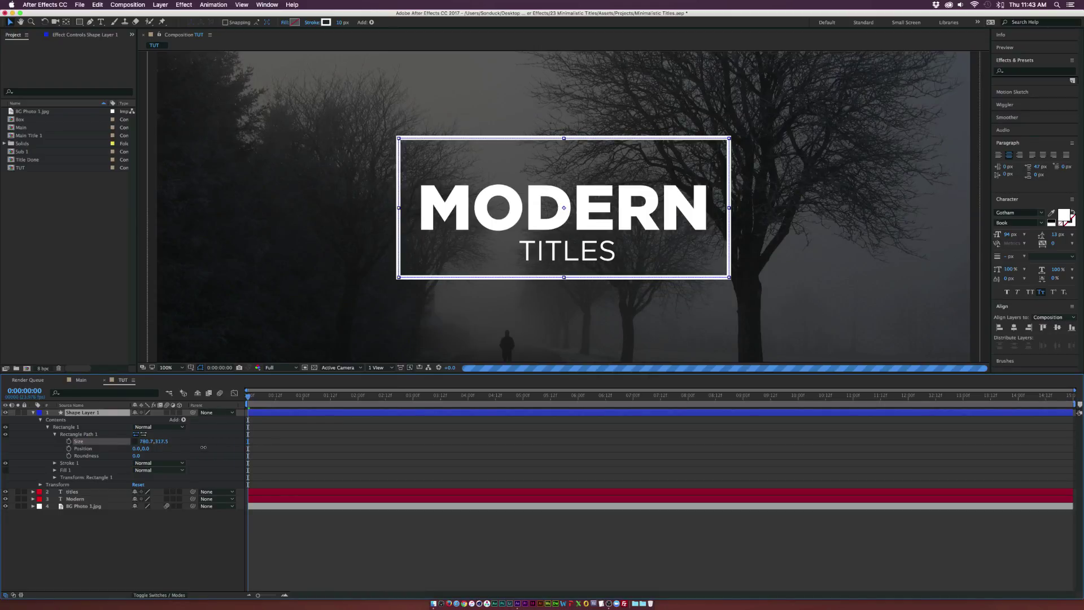
drag(204, 447, 151, 442)
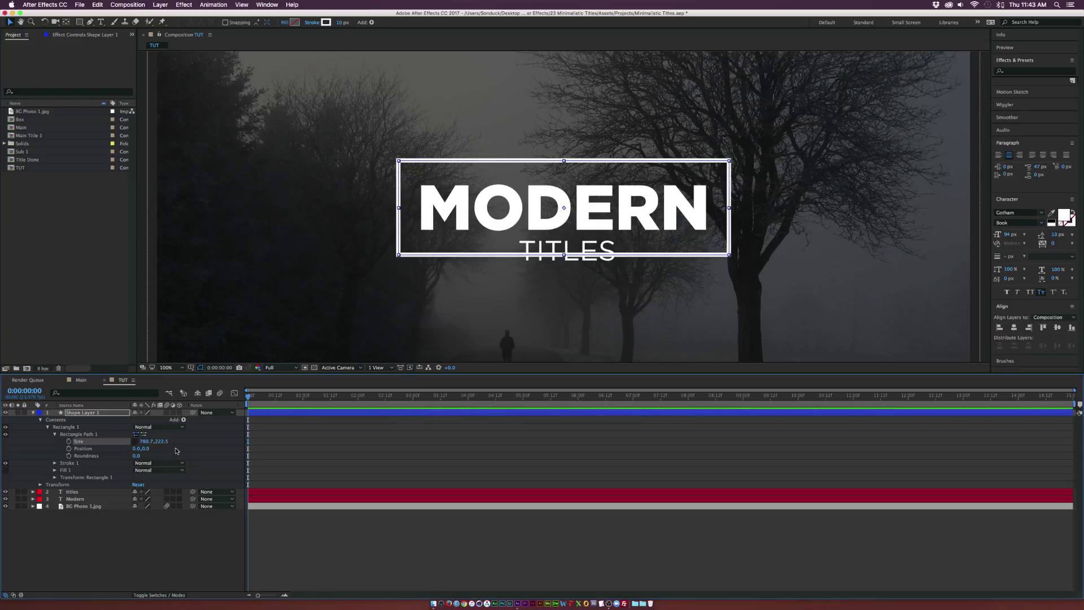
drag(164, 445, 181, 445)
key(F2)
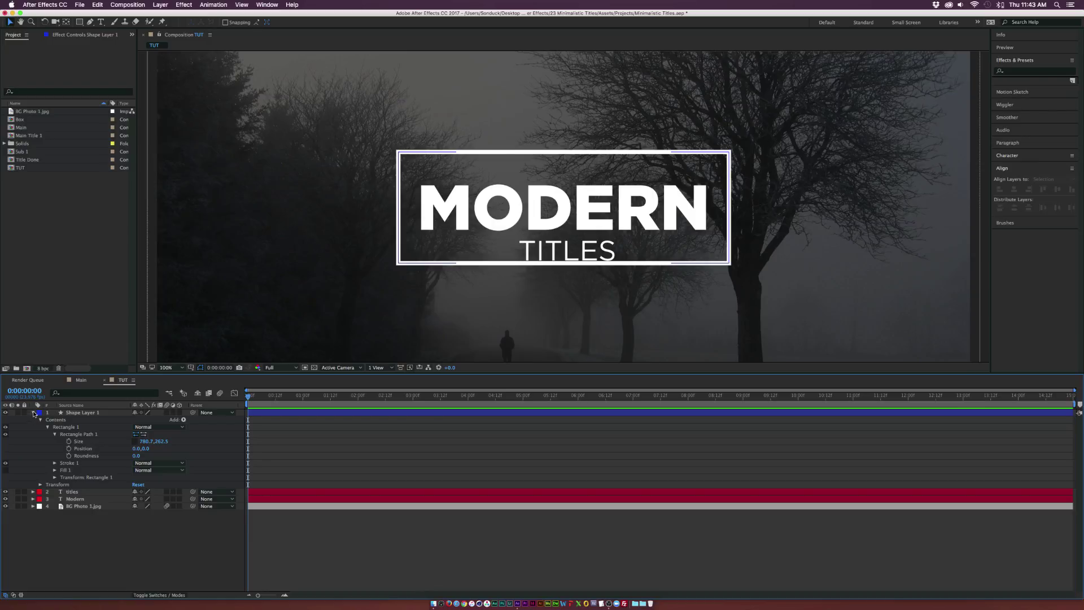
Step: Collapse the shape layer and move the "titles" and "Modern" text layers up together to center them inside the rectangle
click(33, 412)
click(73, 420)
shift+click(81, 426)
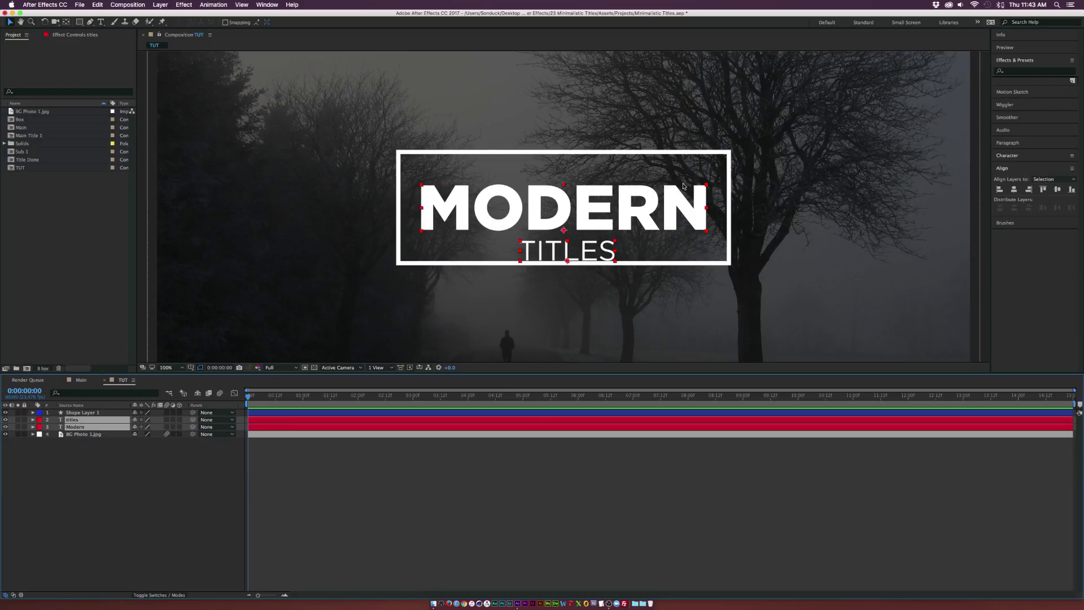
drag(591, 216, 593, 203)
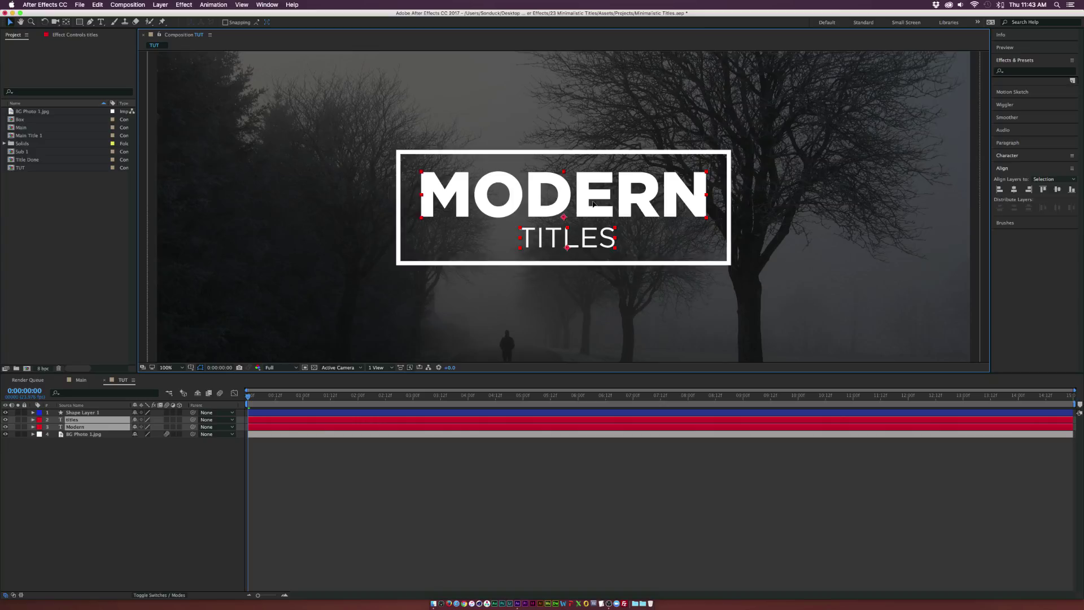
click(206, 511)
Step: Add position keyframes to the "Modern" and "titles" layers at 0:00:01:03
click(79, 427)
click(302, 400)
drag(303, 399, 309, 400)
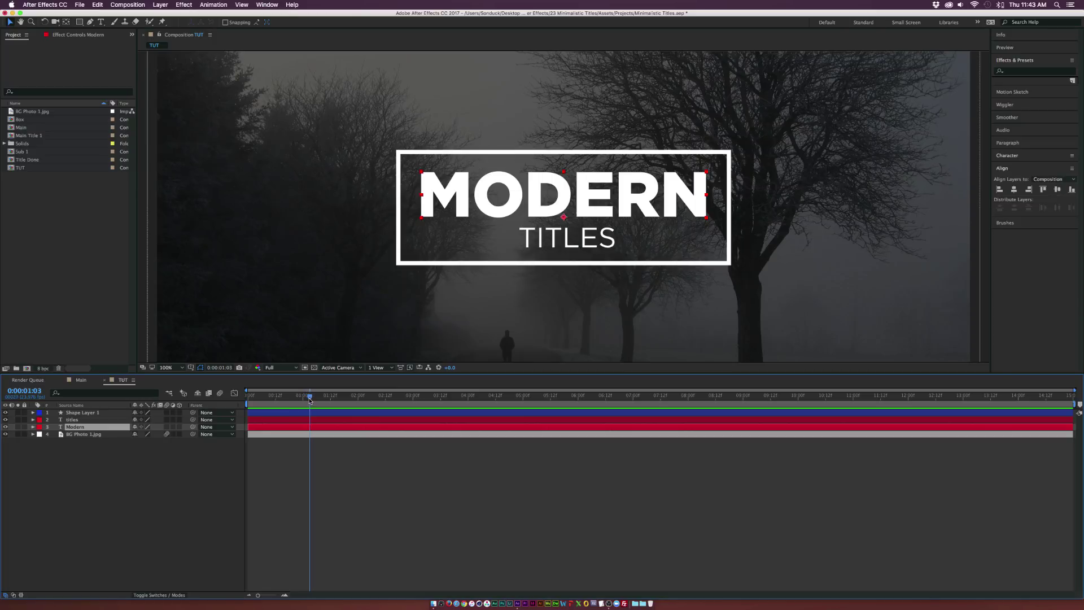
key(p)
click(54, 434)
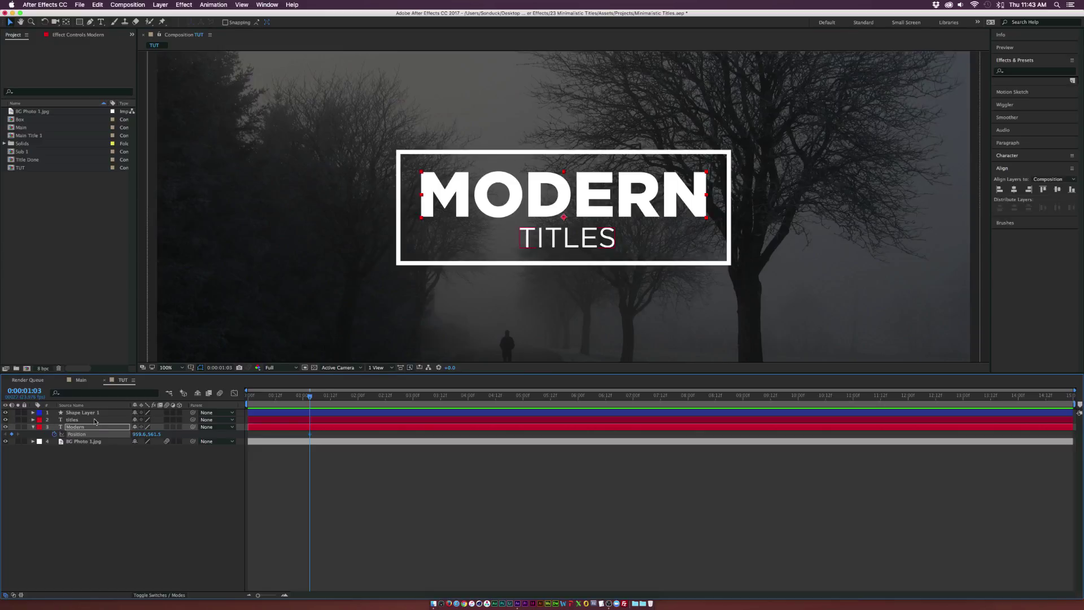
click(68, 419)
key(p)
click(54, 426)
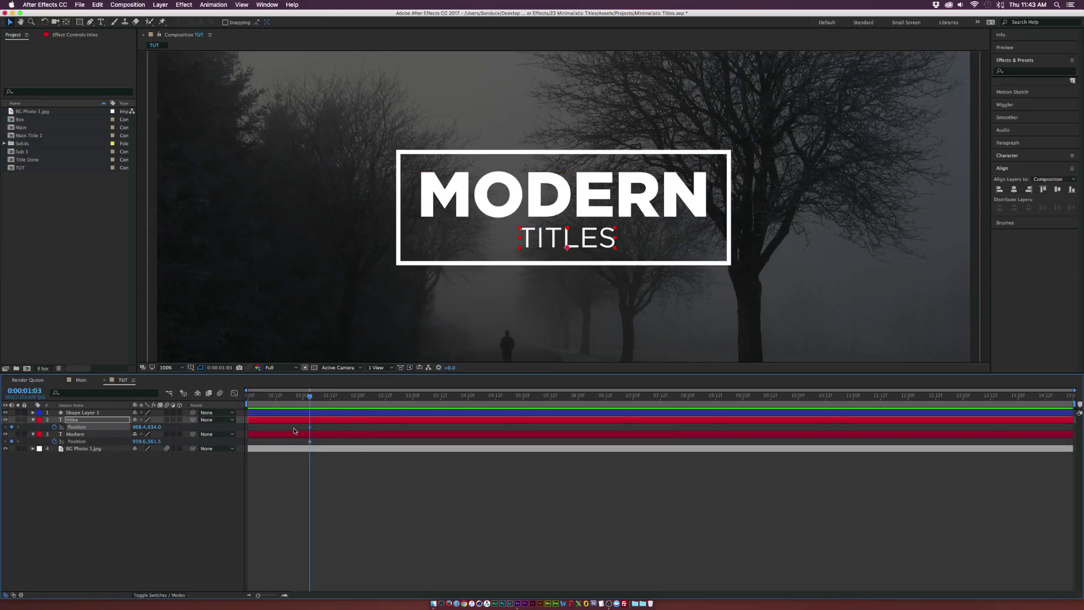
Step: Shift both position keyframes to about 2 seconds, and at 0:00:01:03 set X to about 129 for "Modern" and about 1572 for "titles"
shift+click(299, 433)
drag(310, 431, 358, 430)
click(153, 485)
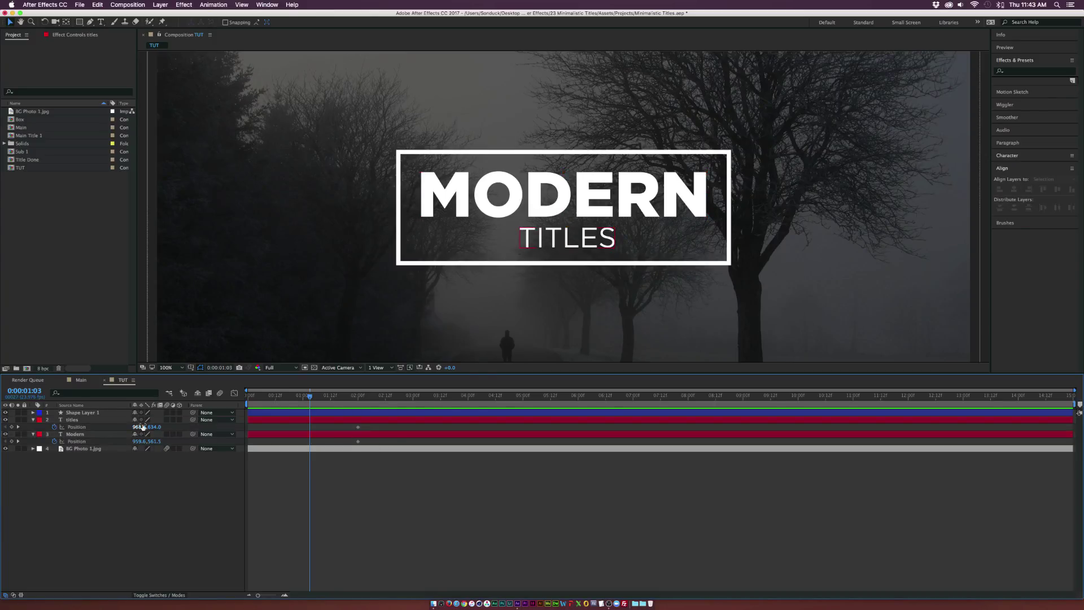
drag(139, 441, 177, 429)
click(460, 478)
Step: Apply Easy Ease to the final position keyframes of both text layers and check the resulting motion
drag(368, 421, 350, 451)
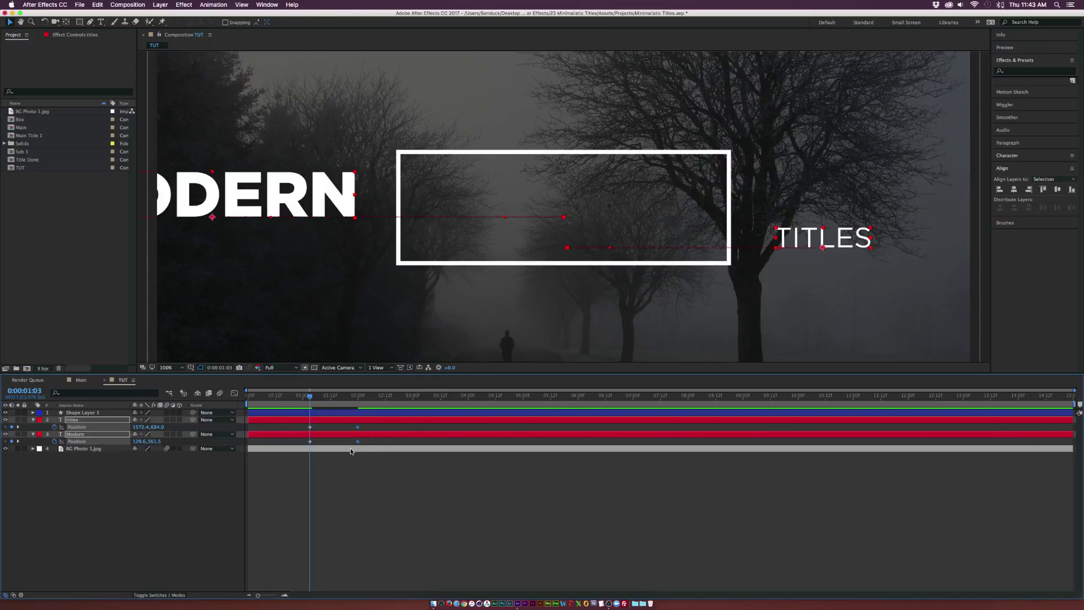
key(F9)
drag(323, 399, 364, 399)
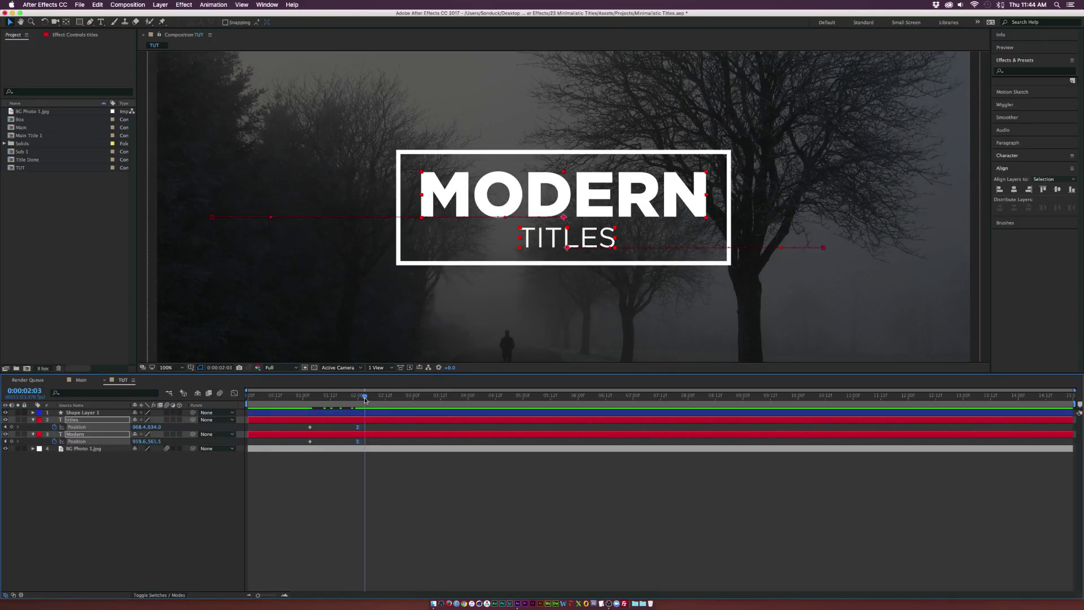
click(375, 429)
Step: Enable motion blur on the shape and text layers and collapse the layers' keyframed properties
drag(309, 427, 373, 397)
click(193, 500)
key(u)
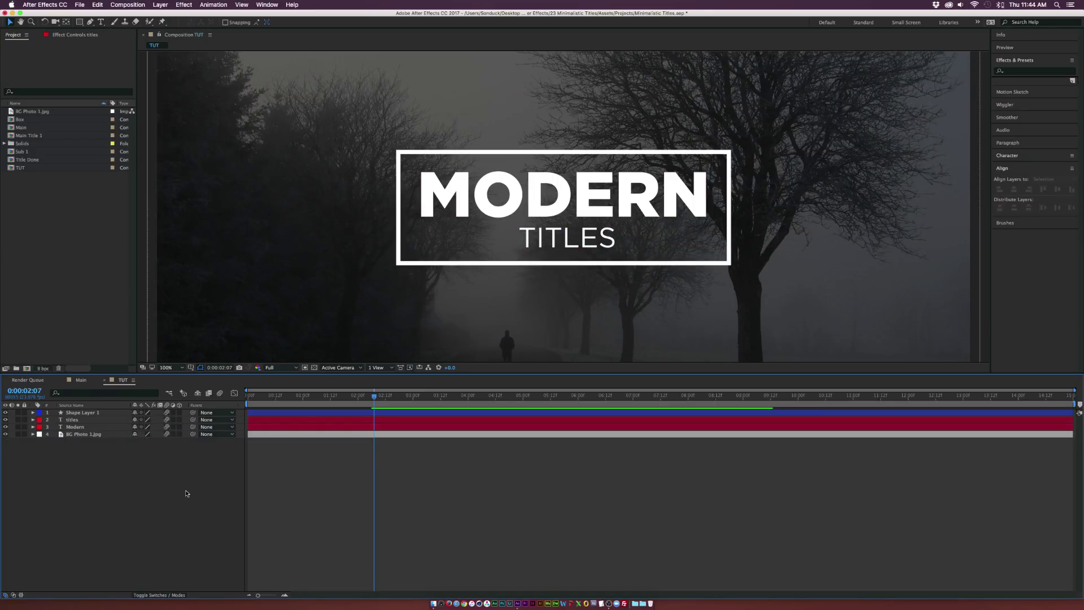
Step: Pre-compose the "titles" and "Modern" layers into a new composition named "Titles", moving all attributes into it
key(q)
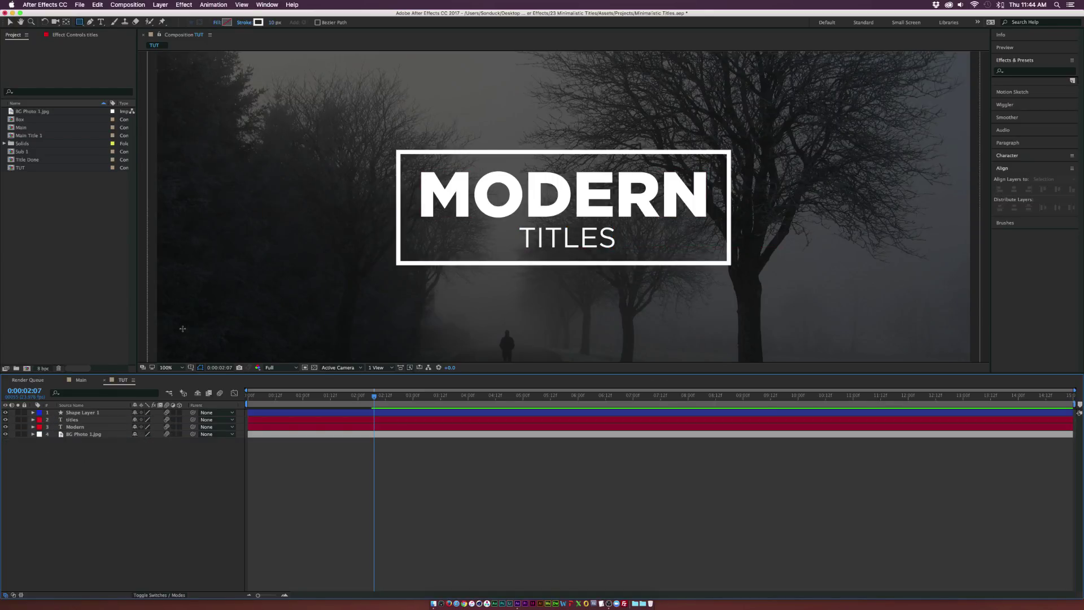
click(73, 419)
shift+click(75, 427)
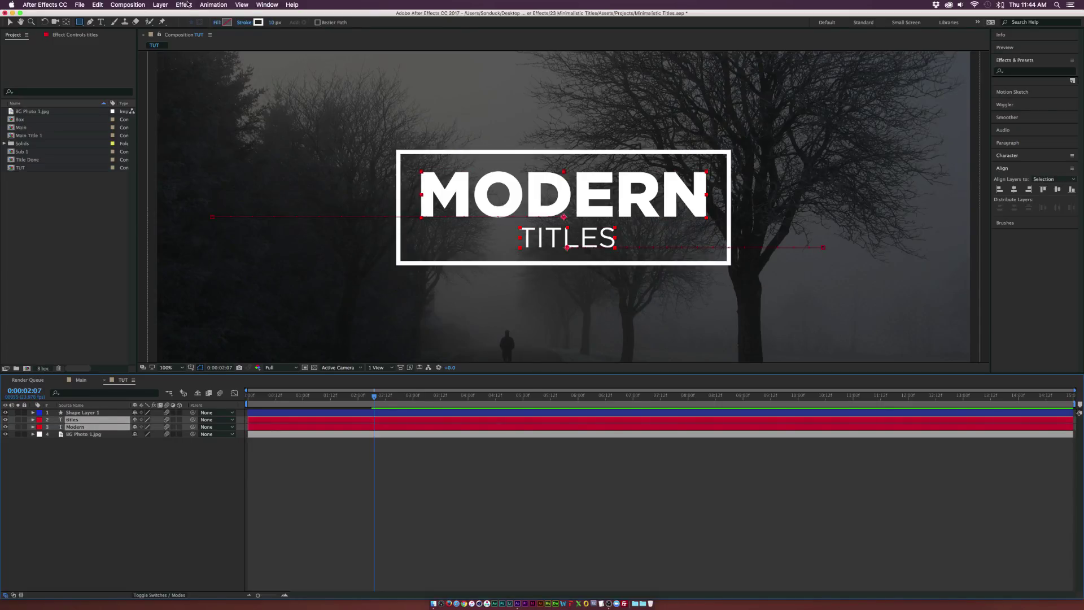
click(160, 5)
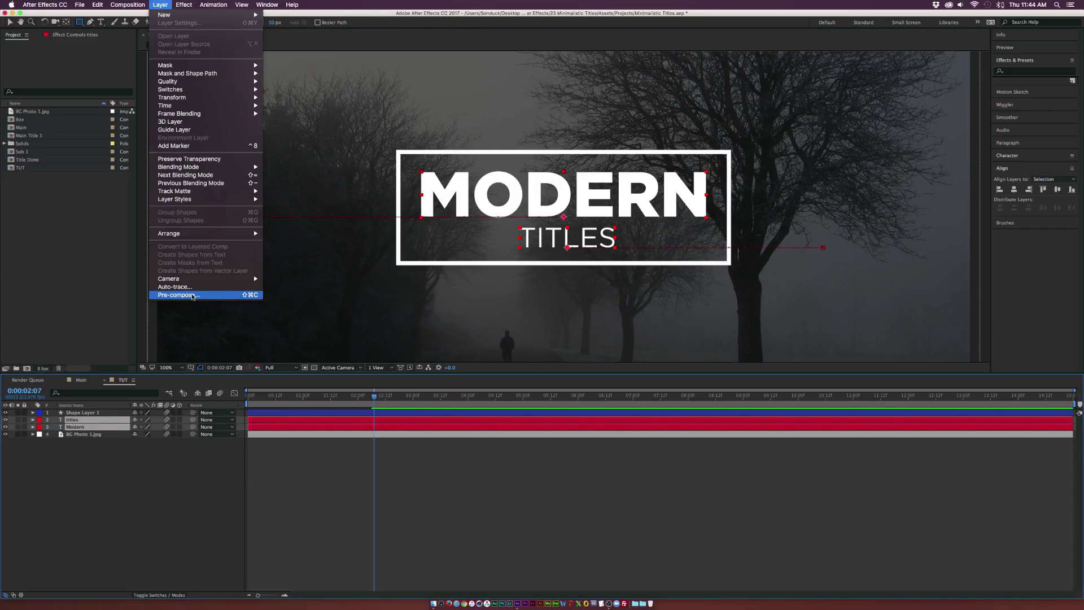
click(178, 294)
text(Title)
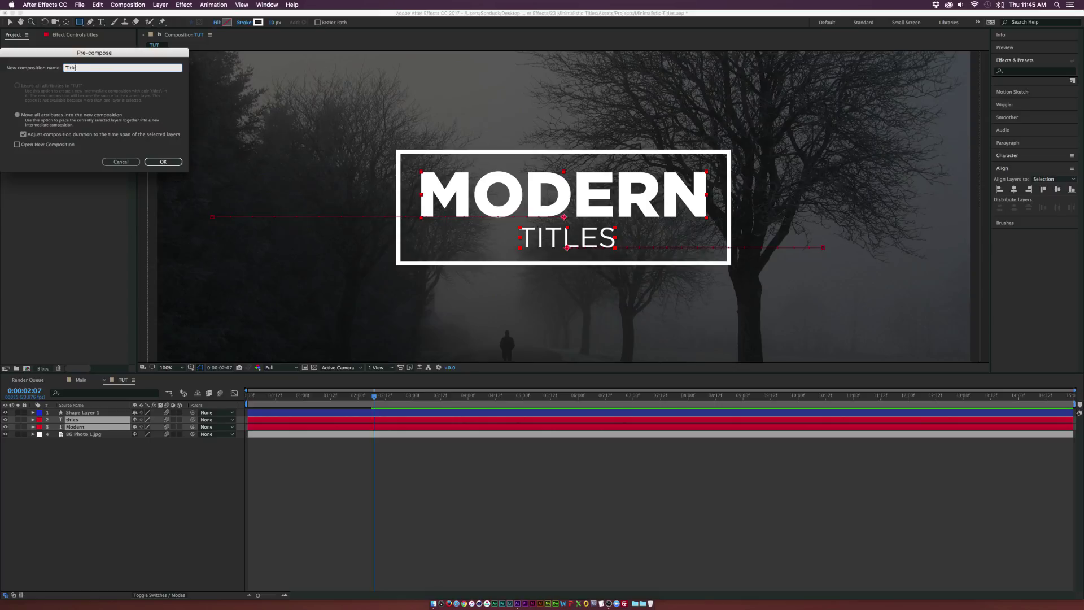
text(s)
key(Return)
Step: Draw a rectangular mask on the Titles layer matching the stroked rectangle's outline and check the masked animation
click(79, 22)
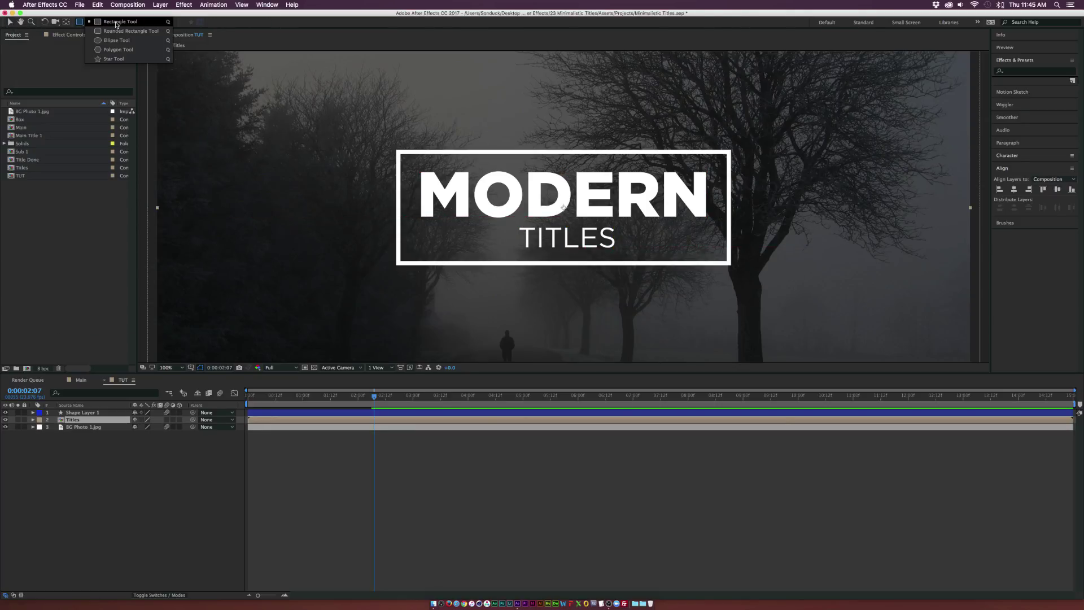
click(117, 22)
drag(398, 151, 730, 264)
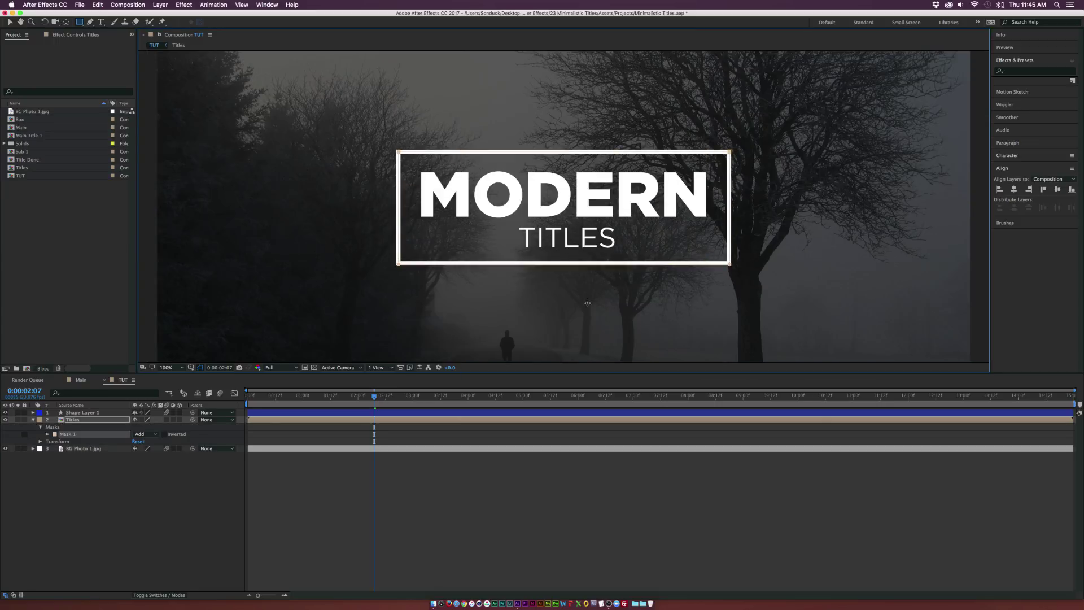
click(357, 398)
mouse_move(354, 399)
mouse_down()
mouse_move(292, 401)
mouse_move(372, 401)
mouse_up()
click(110, 535)
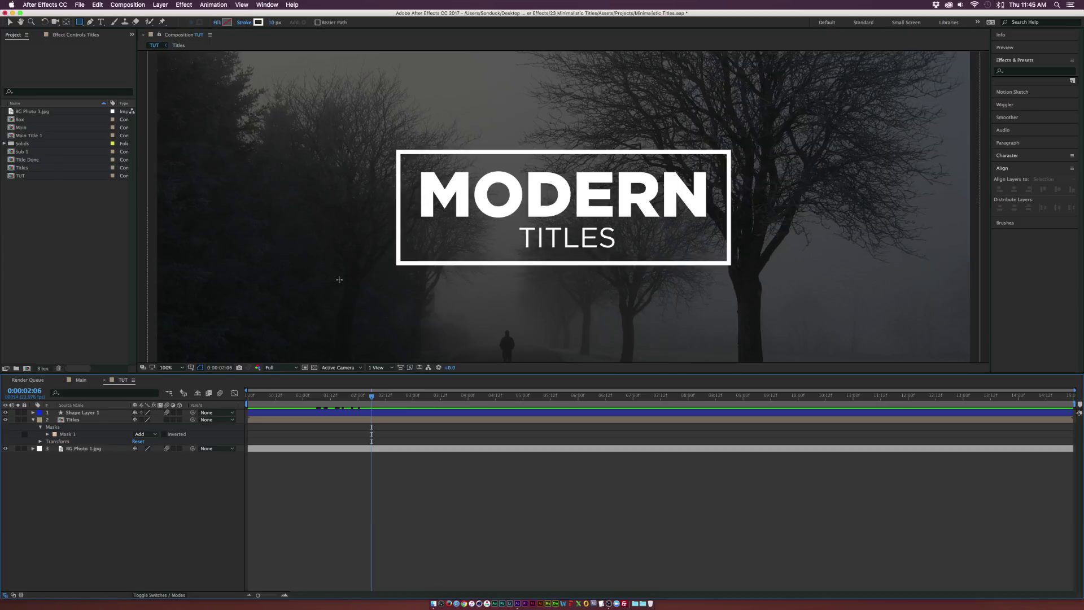
Step: Rename the shape layer holding the stroked rectangle as Box
click(167, 367)
click(169, 374)
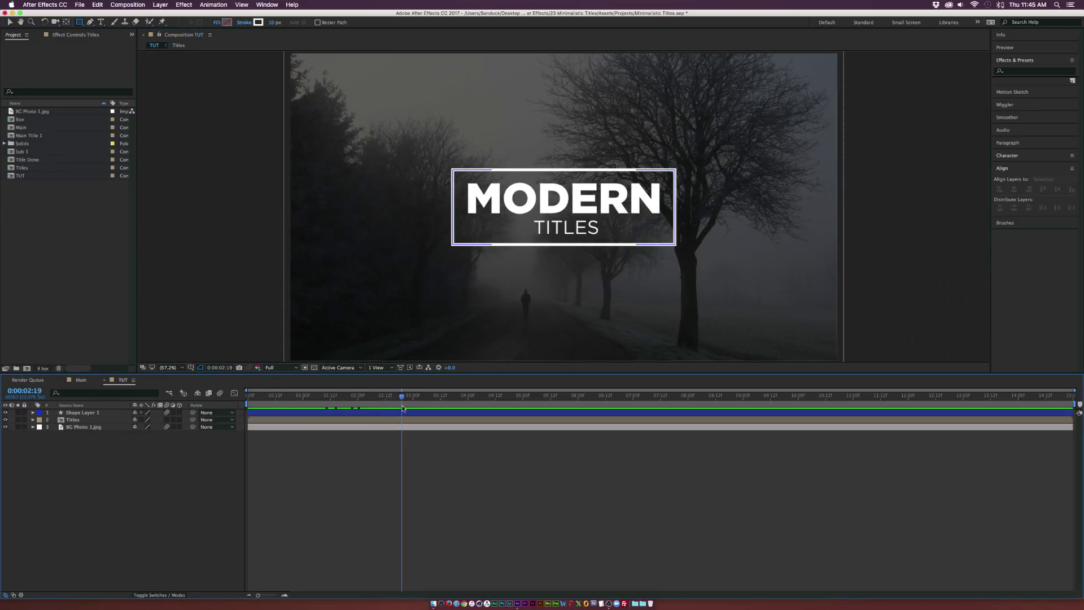
click(567, 224)
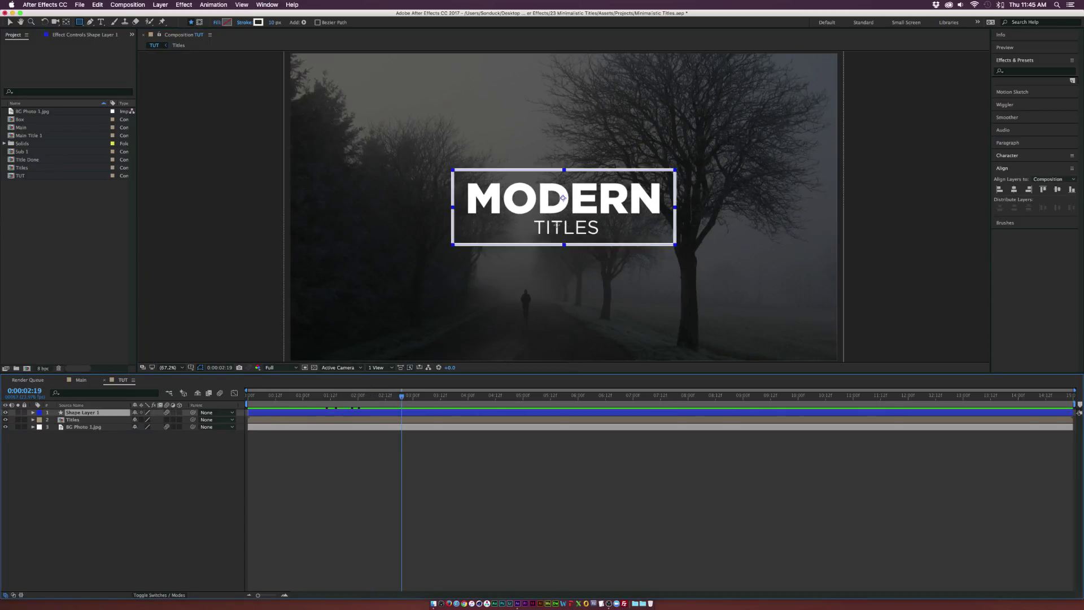
key(v)
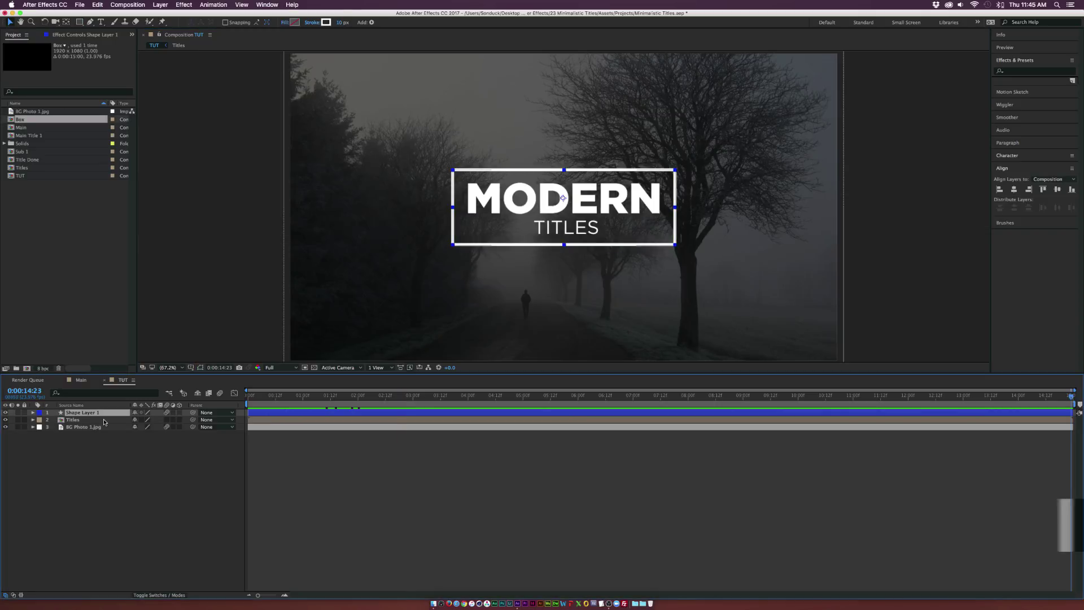
key(Return)
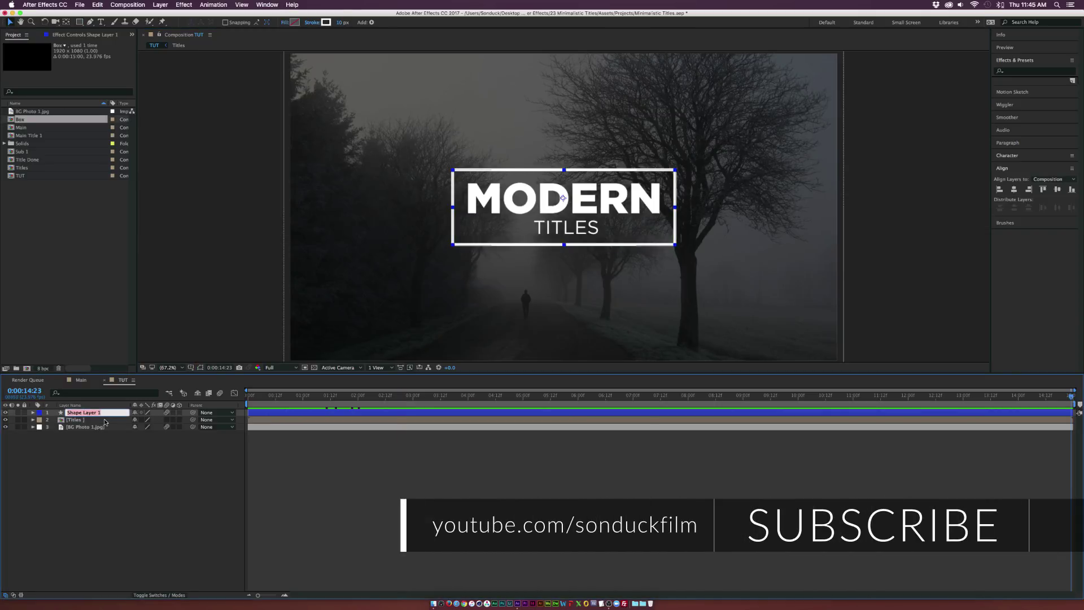
text(Box)
key(Return)
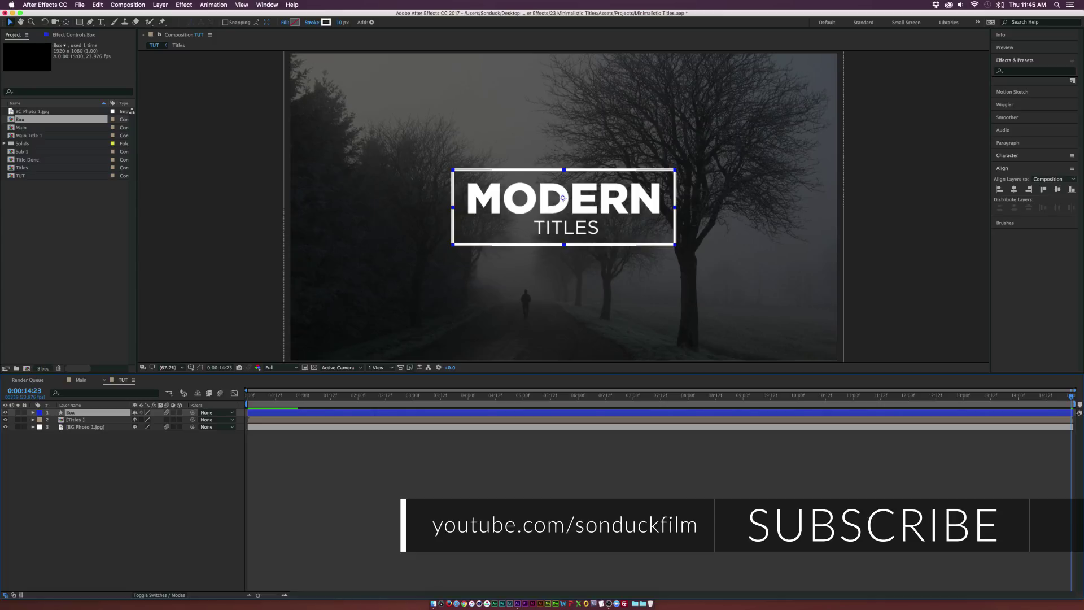
Step: Add Trim Paths to the contents of the Box layer
click(33, 412)
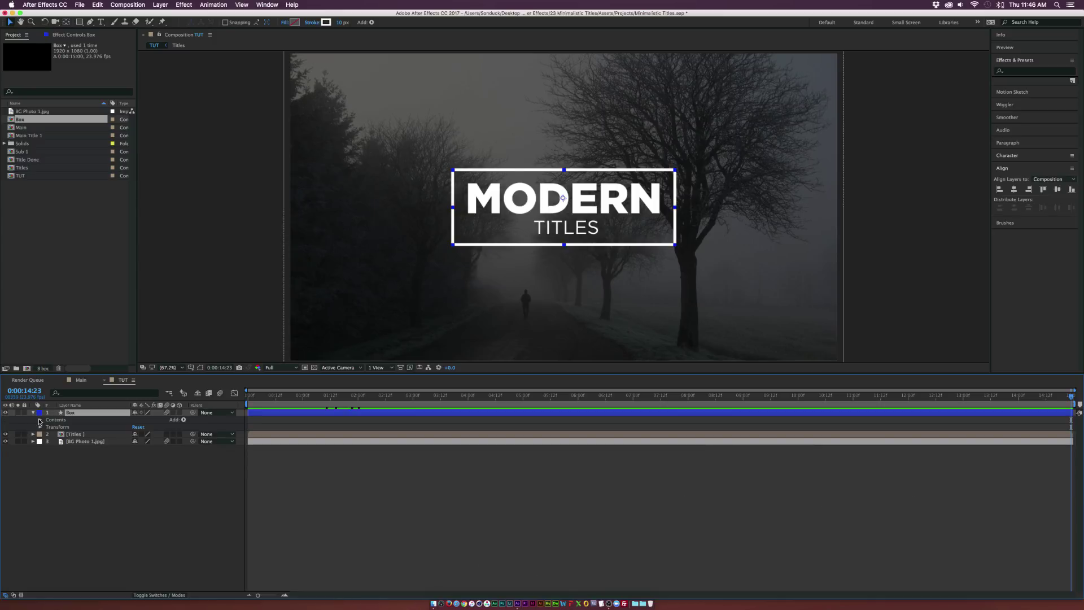
click(40, 420)
click(47, 427)
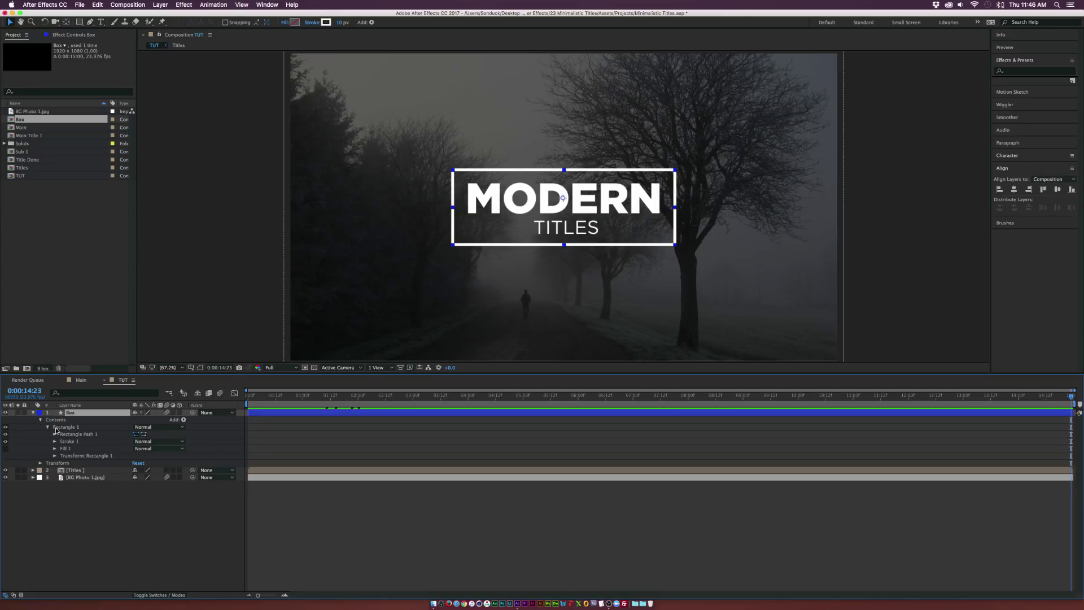
click(183, 419)
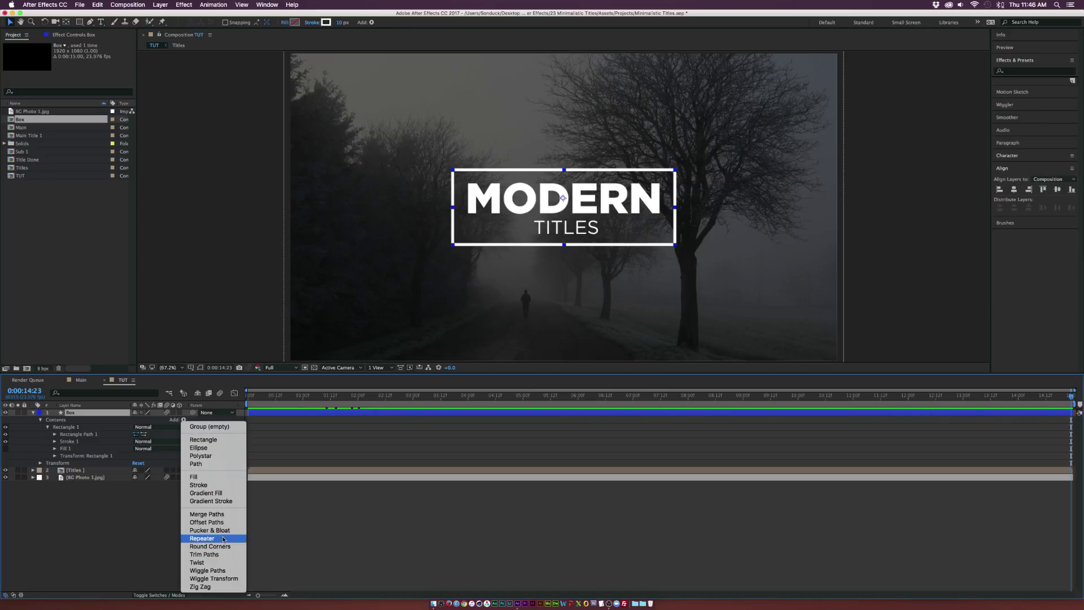
click(205, 555)
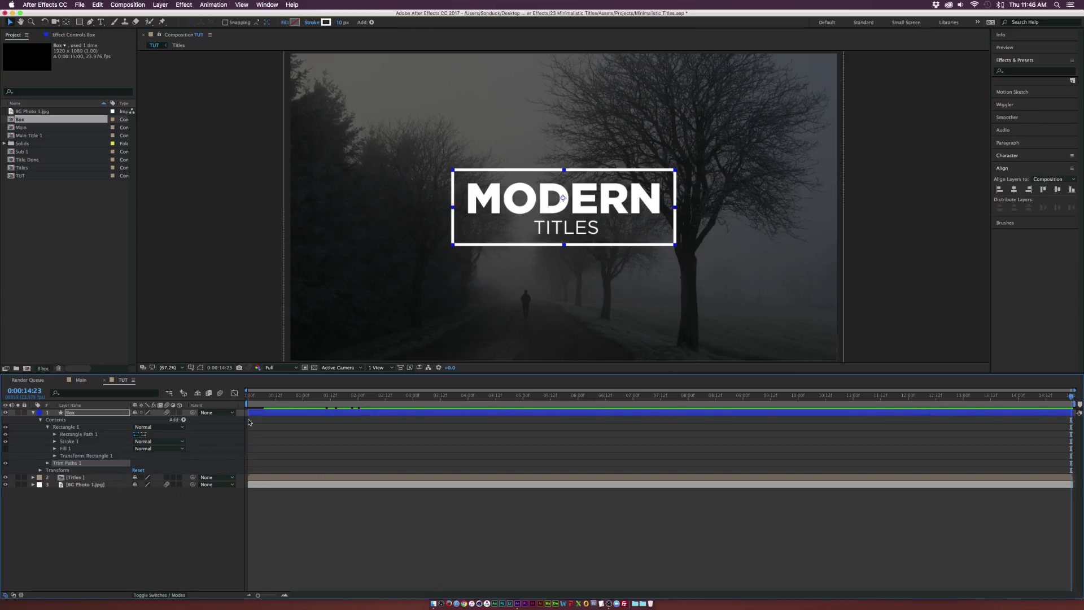
Step: Animate the Box layer's Trim Paths Start from 100% at 0:00:00:00 to 0% at 0:00:00:23
drag(260, 395, 247, 401)
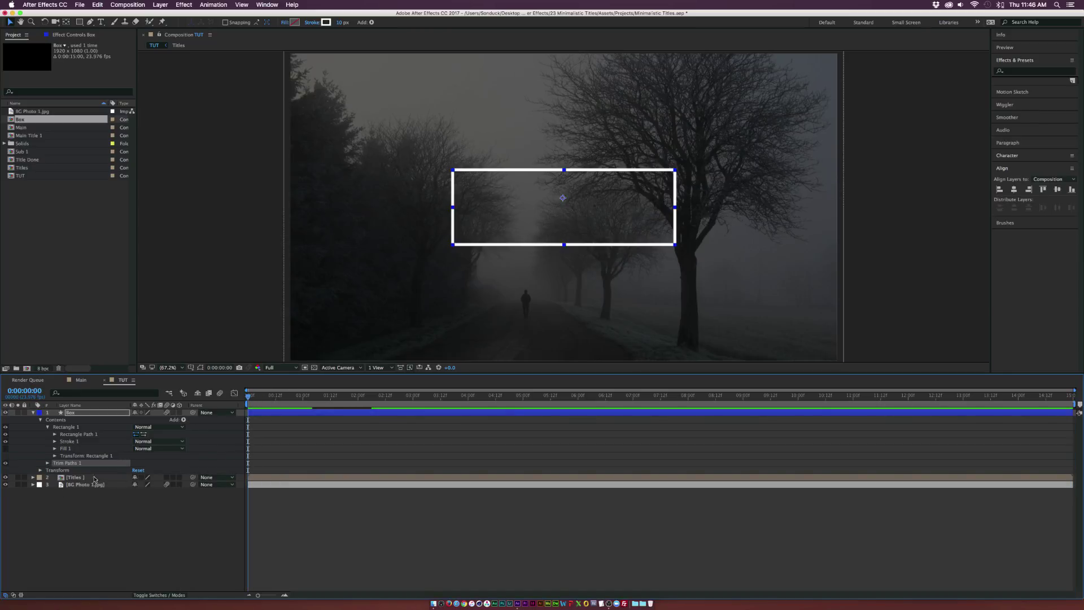
click(48, 463)
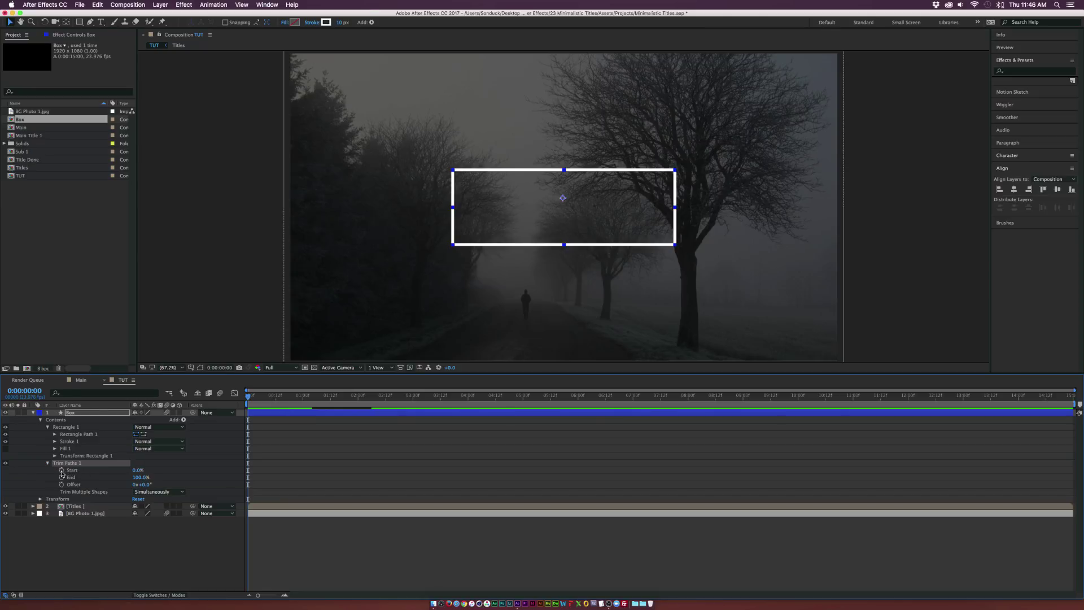
click(61, 470)
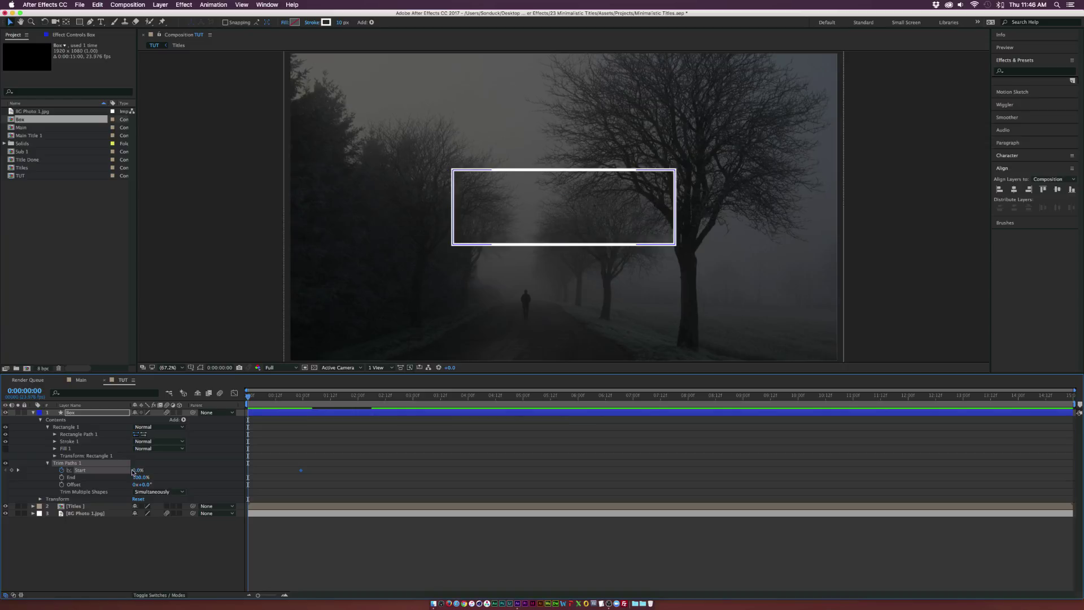
click(151, 472)
drag(135, 470, 192, 469)
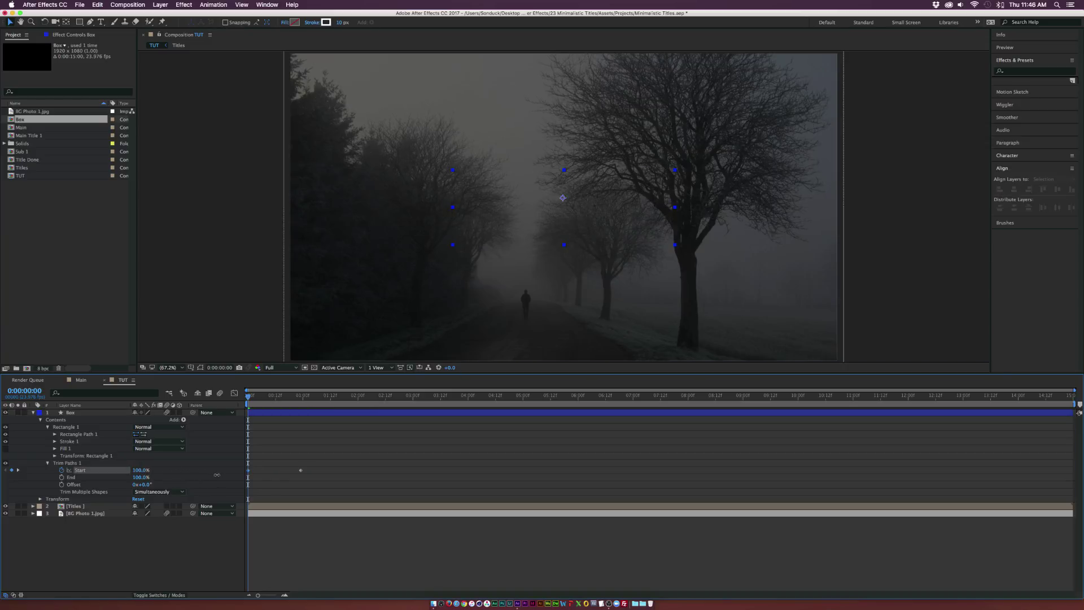
Step: Apply Easy Ease to both Trim Paths Start keyframes and scrub through the outline's draw-on animation
drag(322, 459, 218, 485)
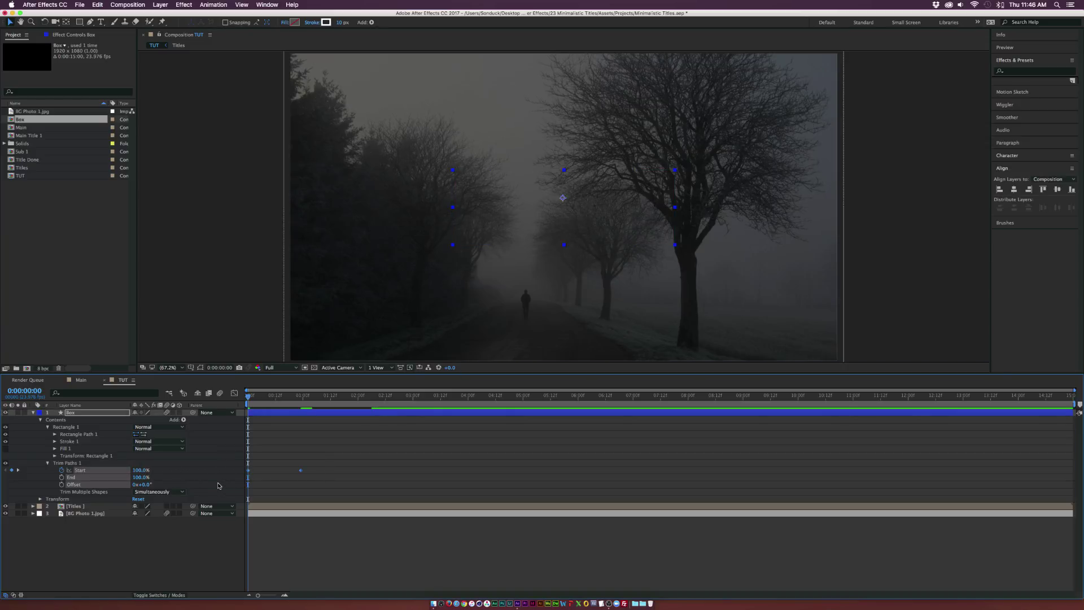
click(225, 485)
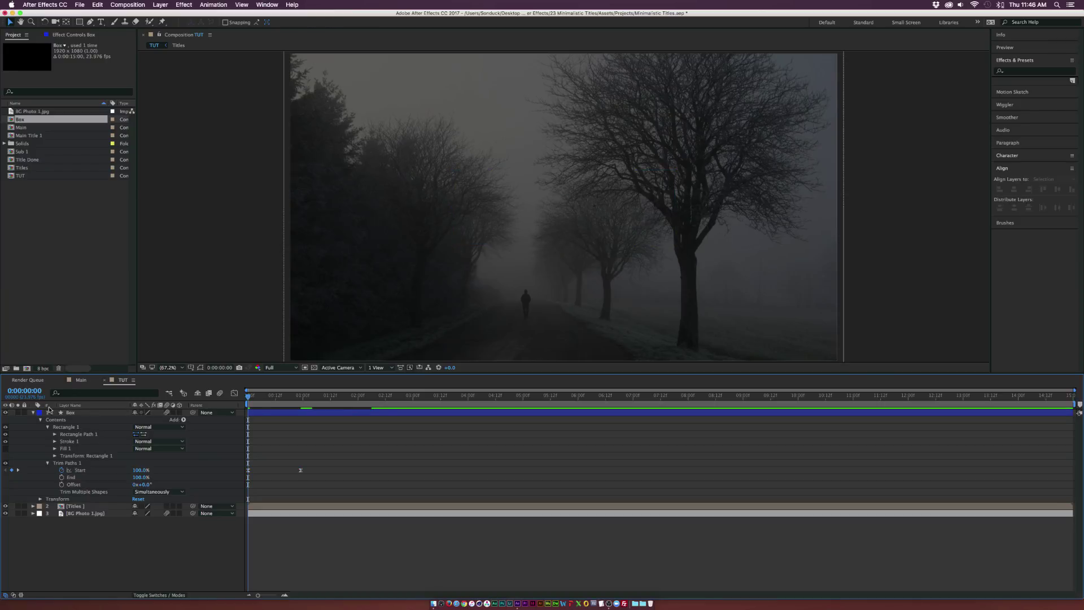
mouse_move(261, 397)
mouse_down()
mouse_move(312, 398)
mouse_move(301, 397)
mouse_up()
Step: Change the Box layer's stroke from a solid color to a linear gradient
right_click(181, 415)
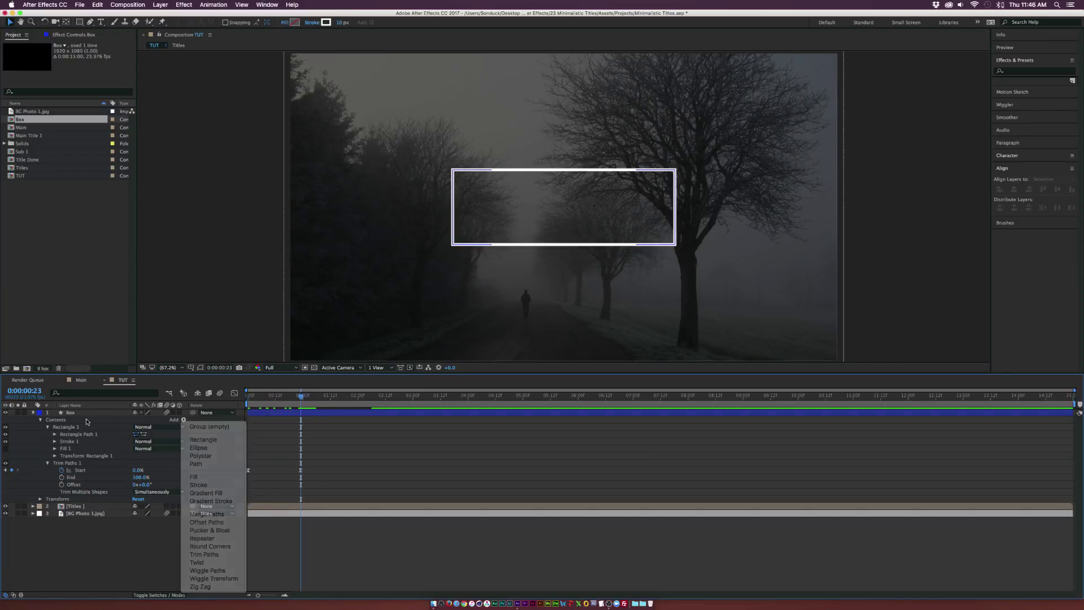
key(Escape)
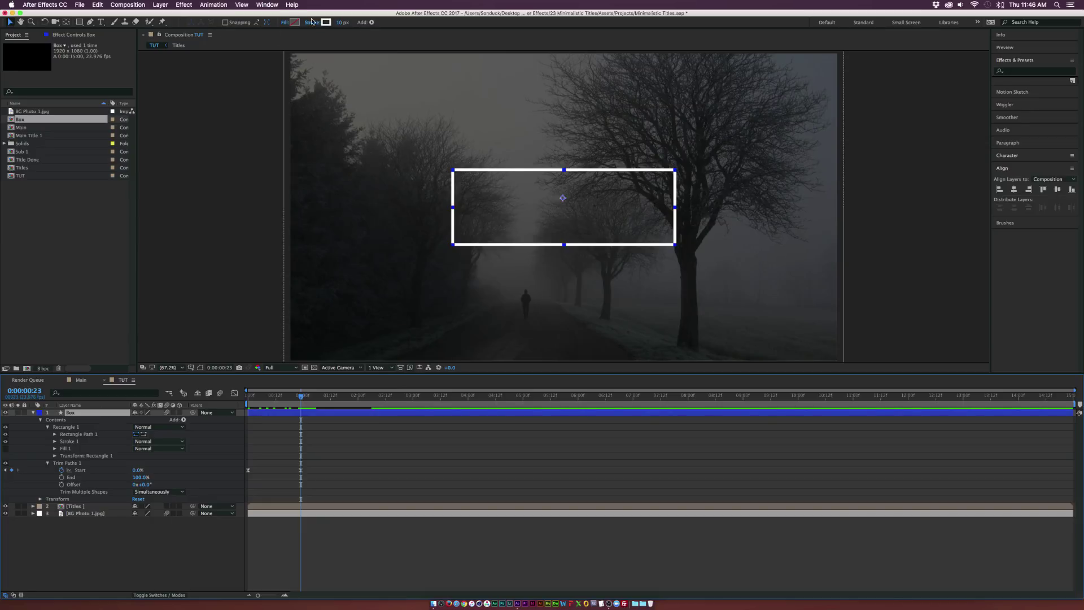
click(313, 22)
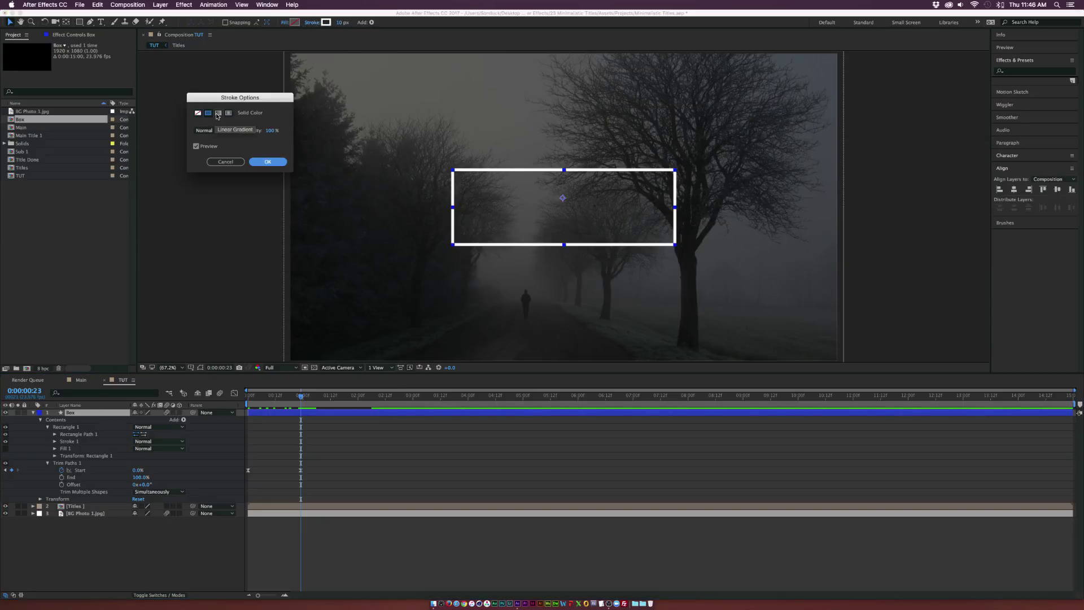
click(218, 114)
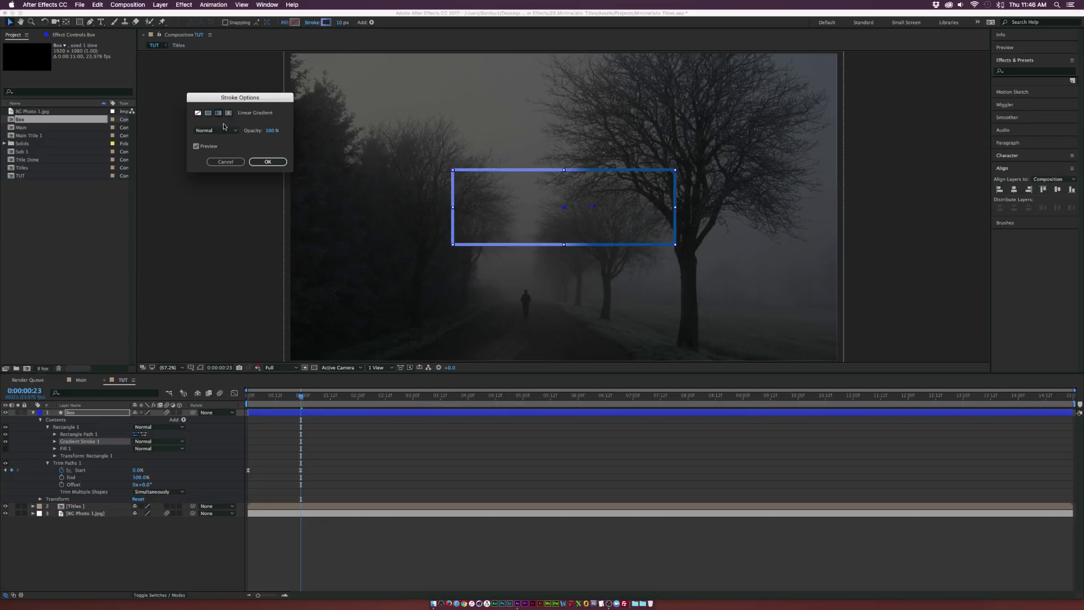
click(267, 162)
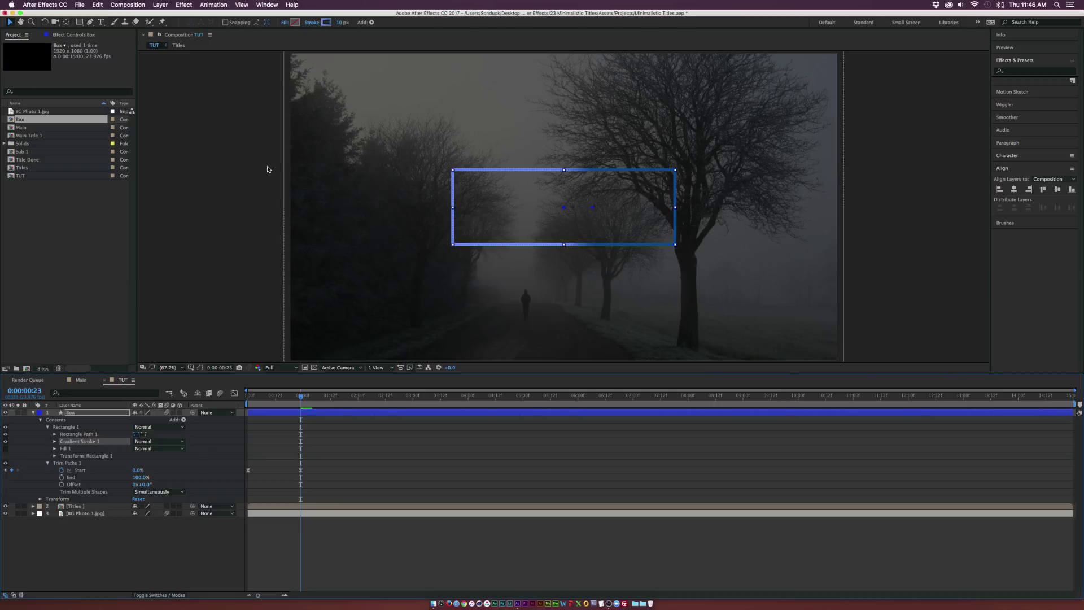
Step: Open the gradient stroke's color settings and examine the start and end color stops
click(54, 441)
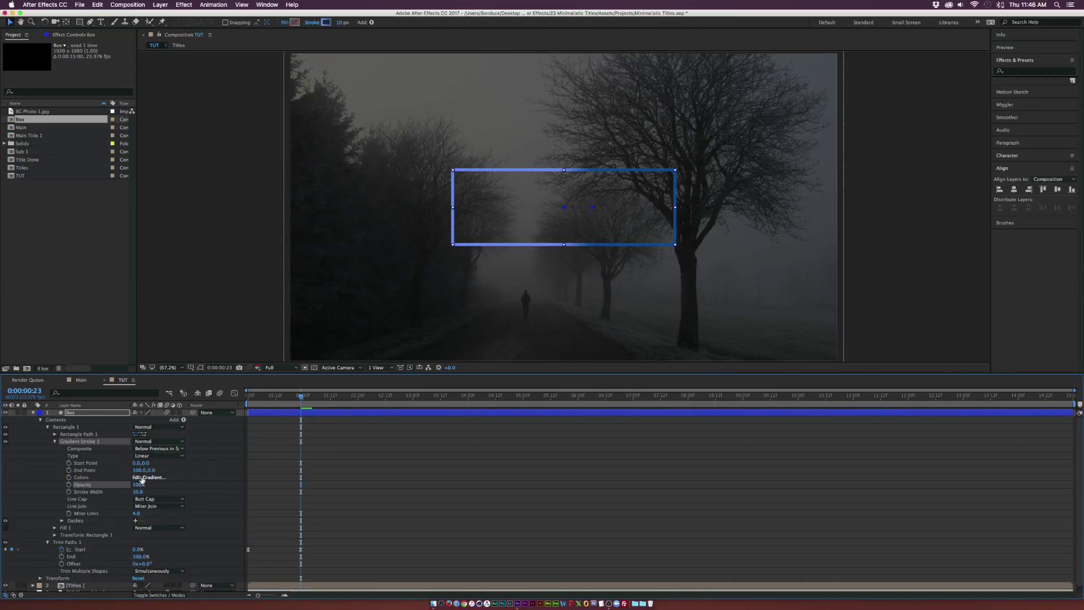
click(149, 477)
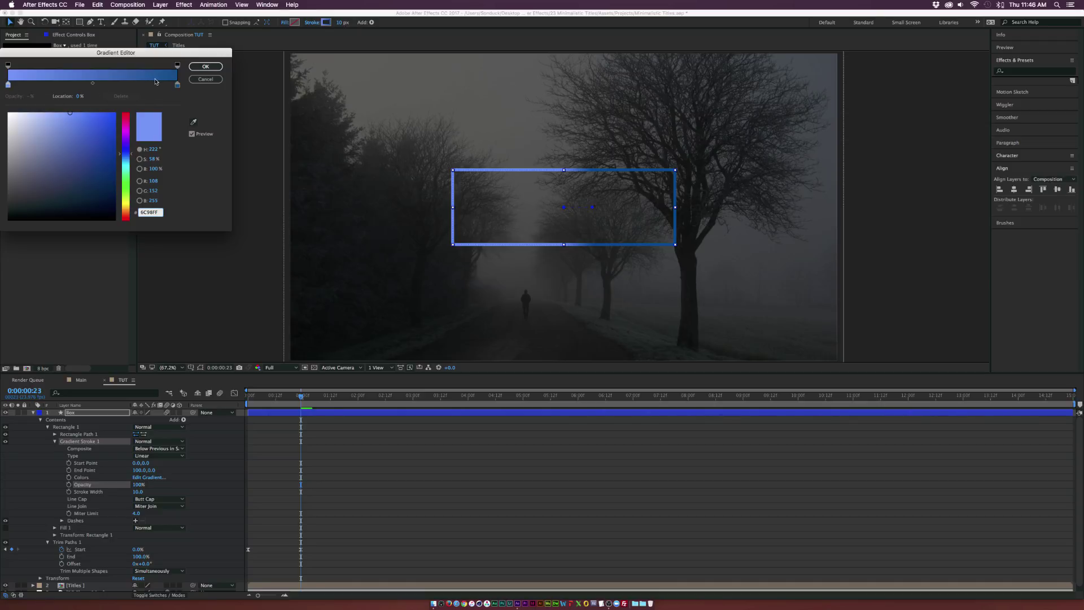
click(9, 85)
click(178, 85)
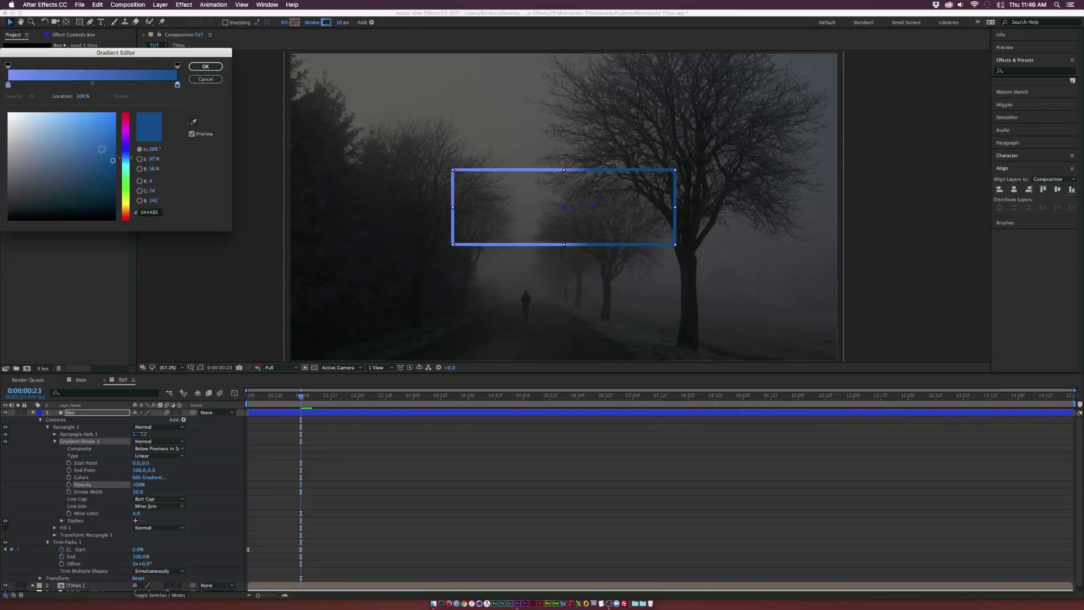
click(206, 67)
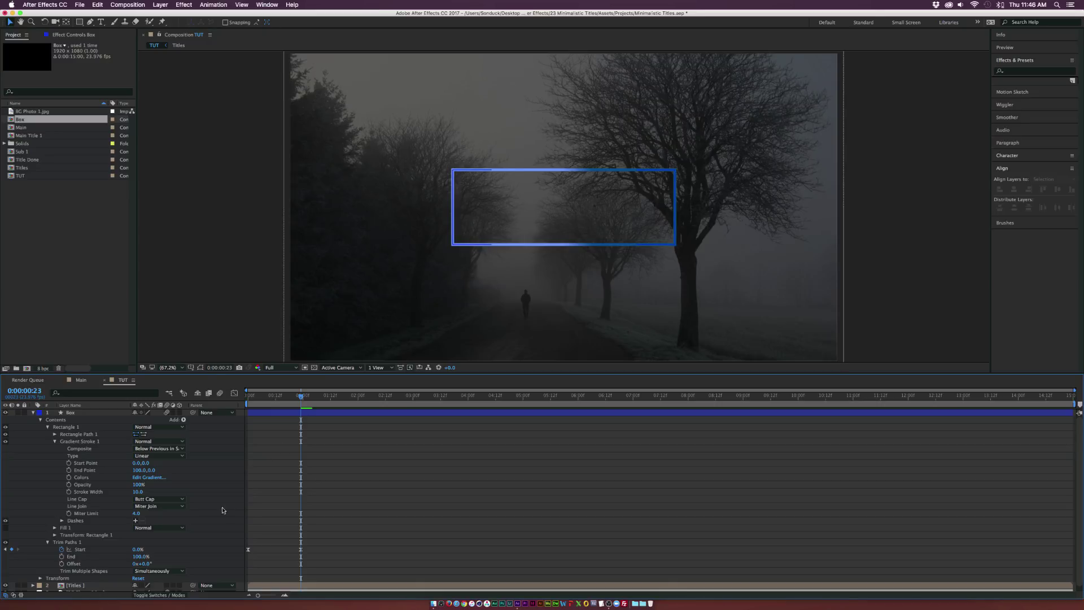
Step: Try the gradient stroke's Start Point at -60, 0 and undo the change
mouse_move(136, 463)
mouse_down()
mouse_move(159, 471)
mouse_move(145, 468)
mouse_up()
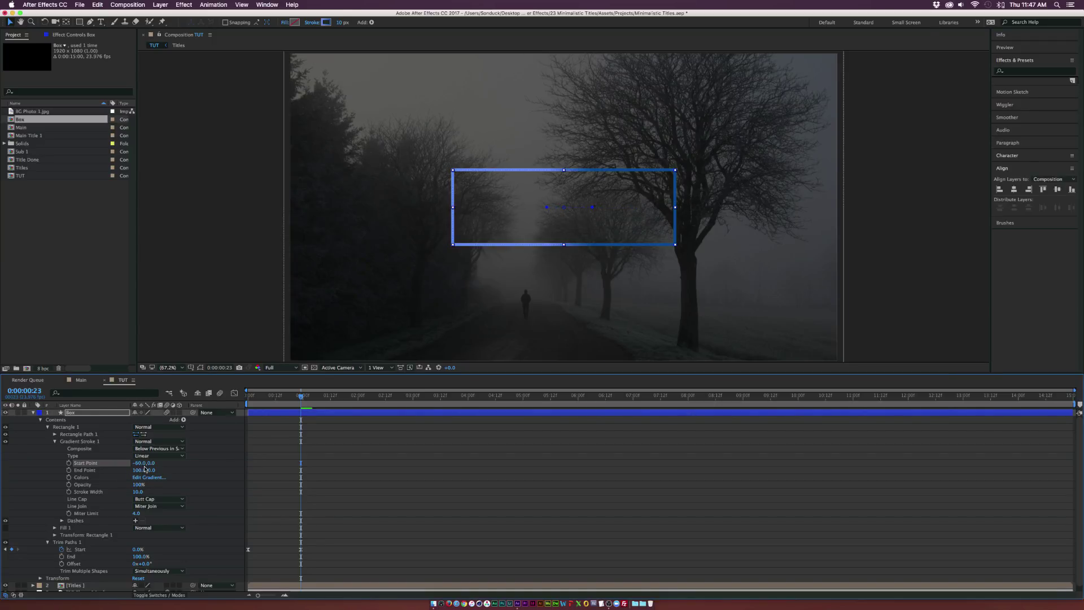
click(188, 469)
key(ctrl+z)
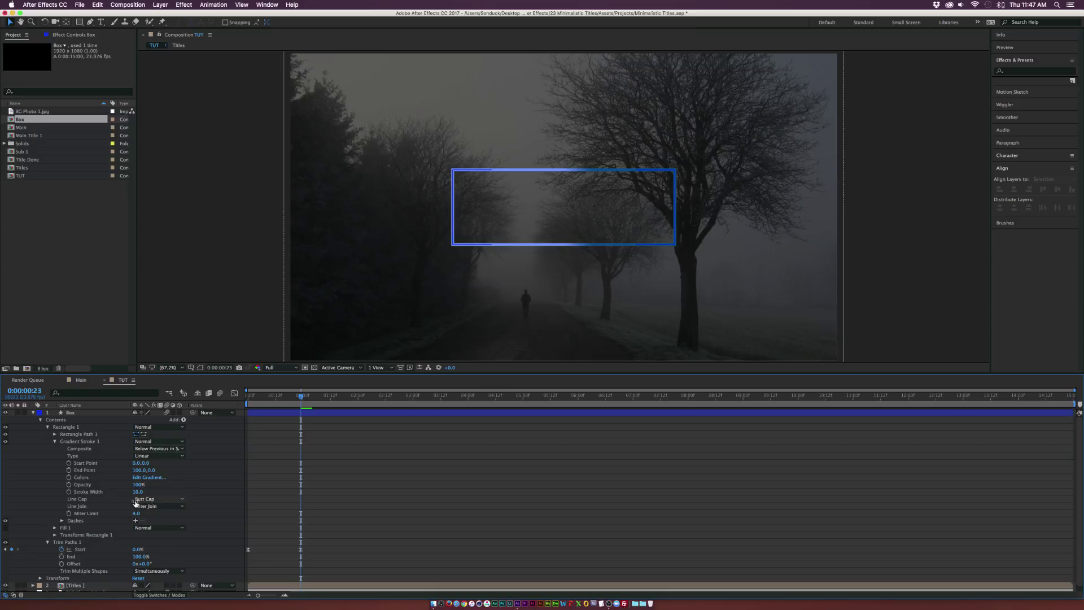
Step: Set the gradient stroke's Line Cap to Round Cap and inspect the line end at 0:00:00:15 at 200% magnification
click(152, 500)
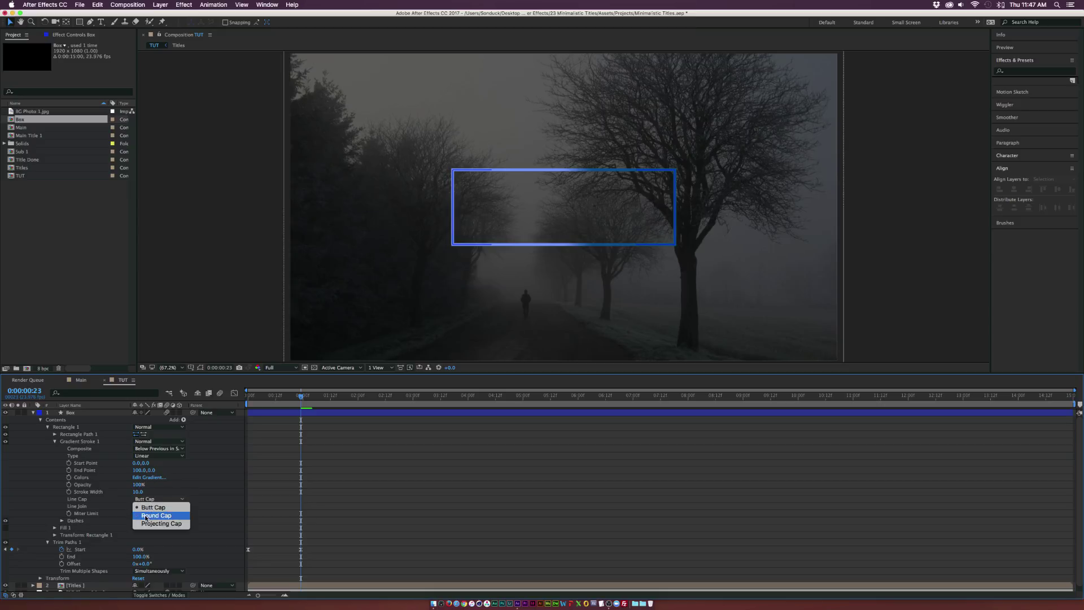
click(157, 515)
drag(300, 395, 282, 395)
key(period)
key(period)
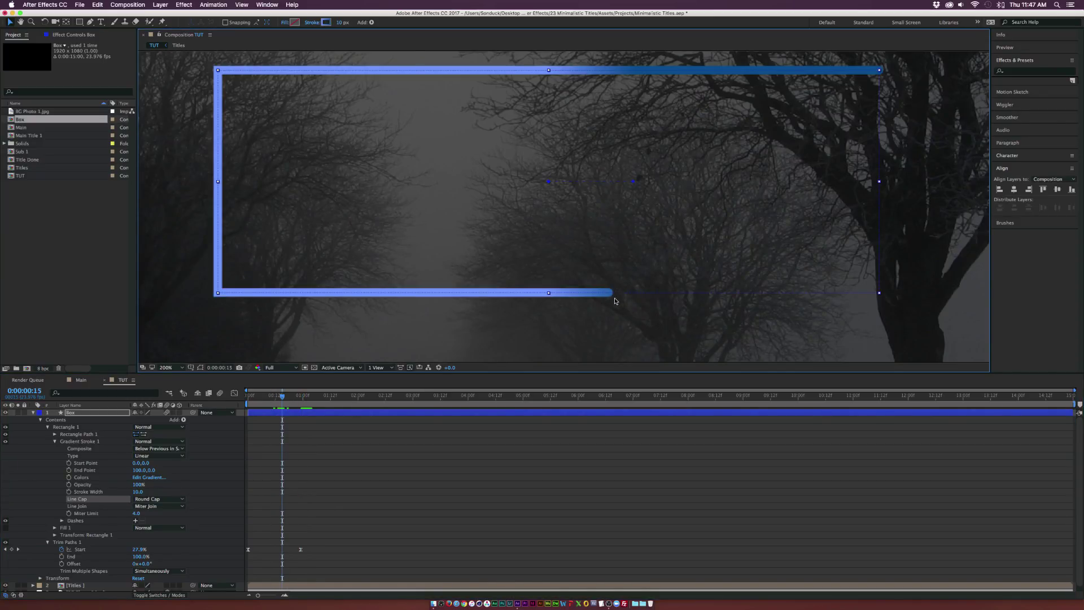
Step: Compare the Butt Cap line end with the Round Cap and keep Round Cap on the gradient stroke
click(154, 499)
click(152, 507)
click(153, 499)
key(Return)
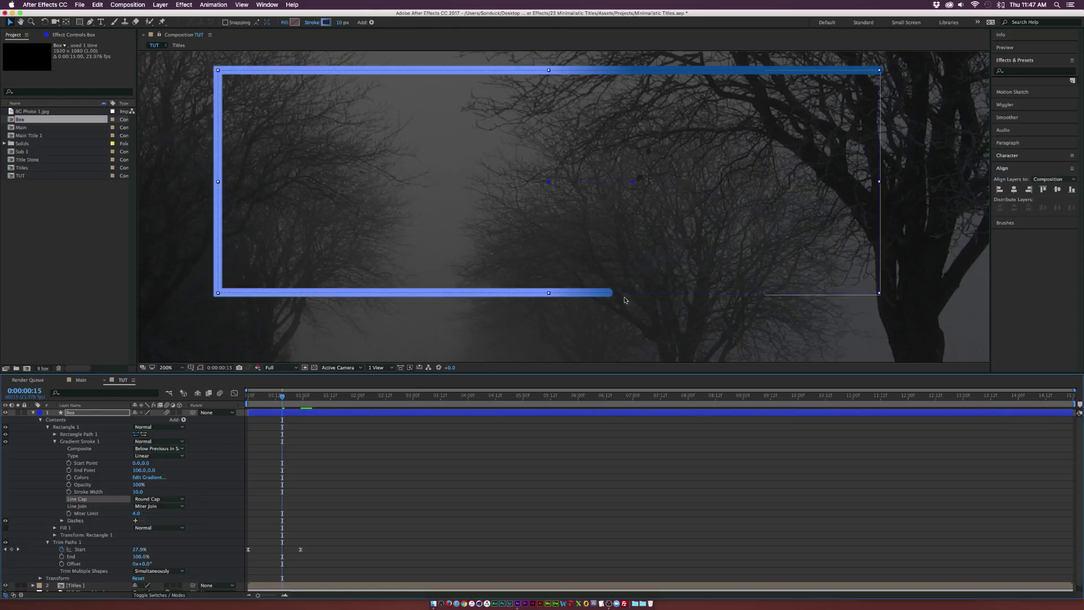
click(169, 368)
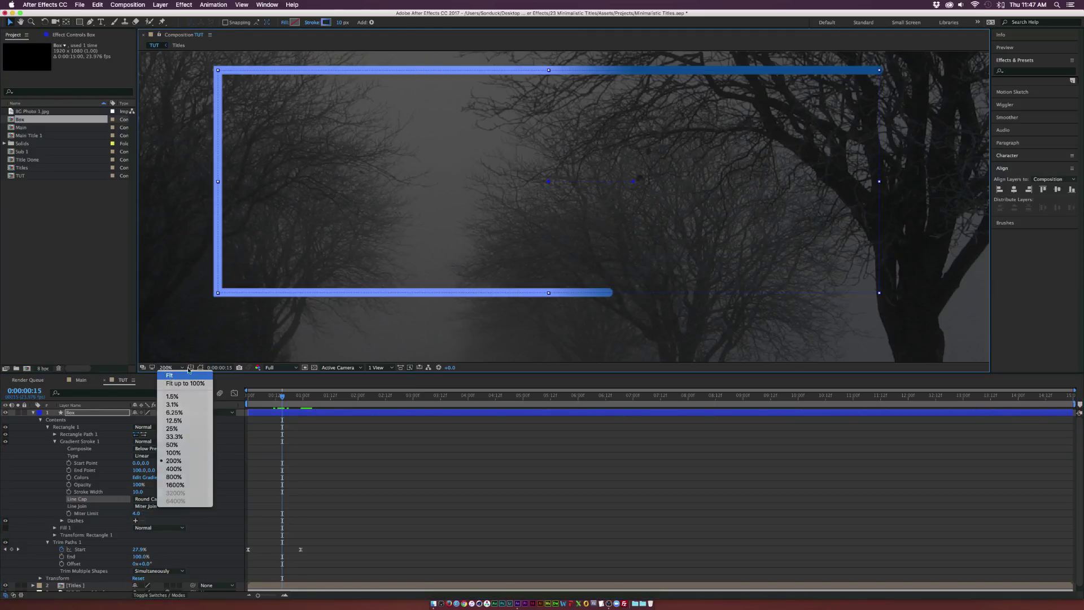
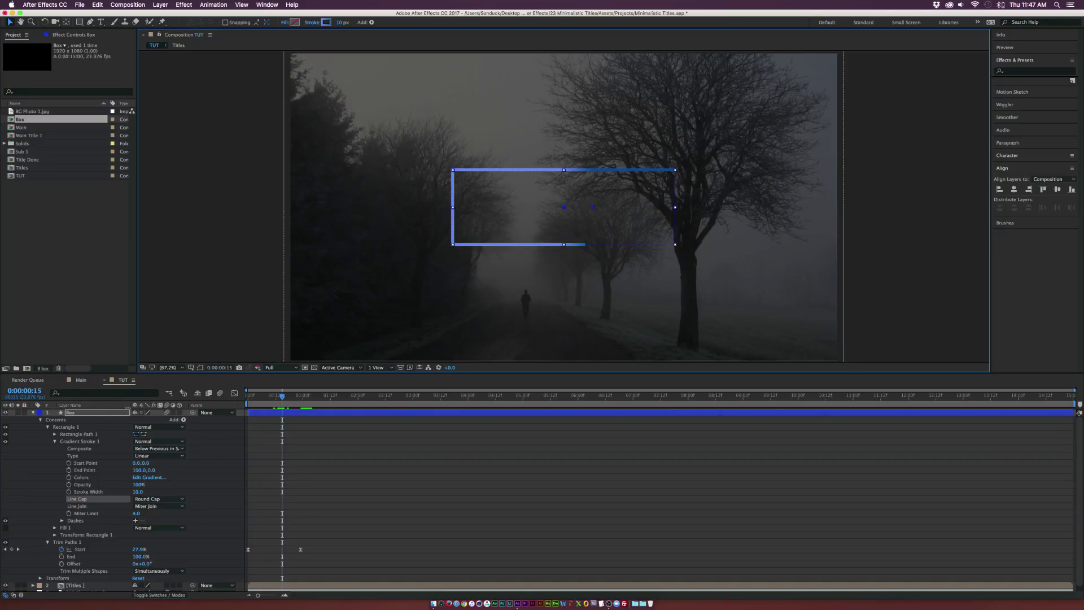
Step: Duplicate the Box layer and open the copy's transform properties
click(76, 418)
click(76, 412)
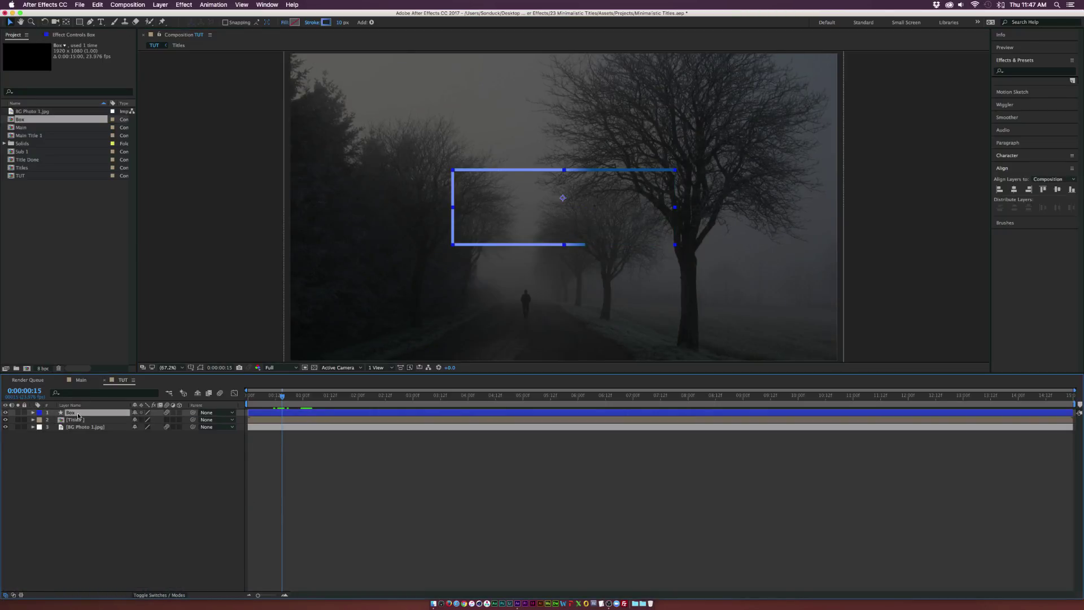
key(ctrl+d)
click(33, 412)
click(40, 426)
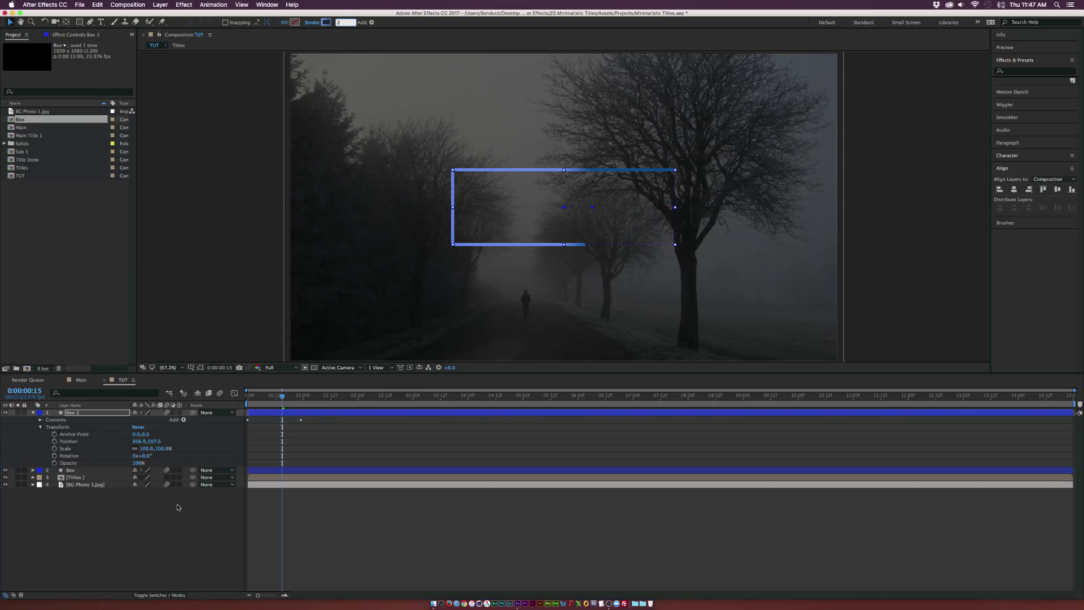
Step: Enlarge the Box 2 layer's rectangle path to a size of 843.7, 313.5 so it surrounds the original box
key(F2)
click(111, 432)
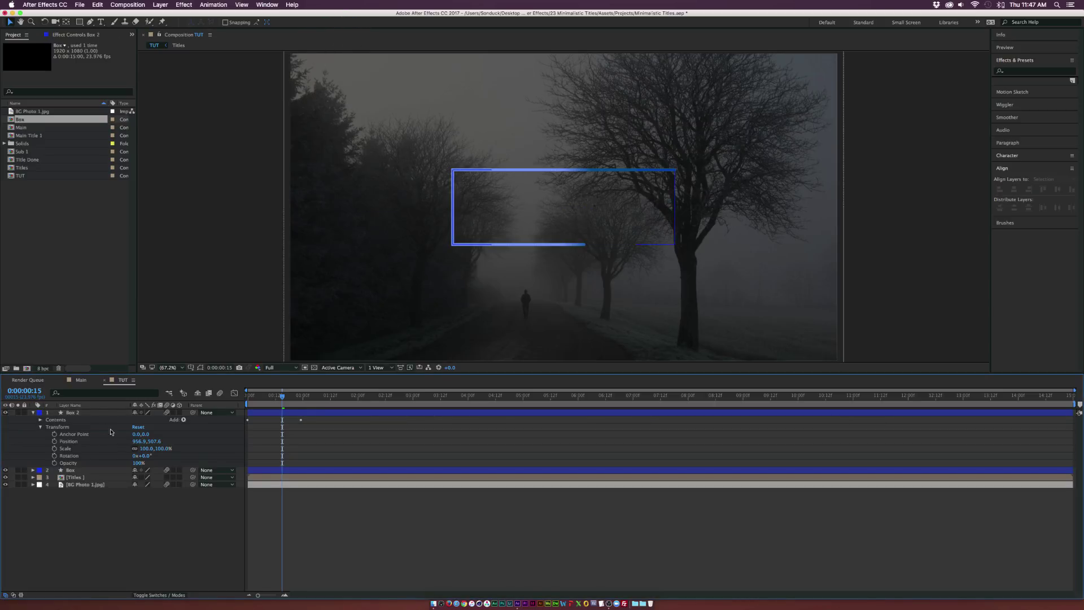
click(40, 420)
click(48, 428)
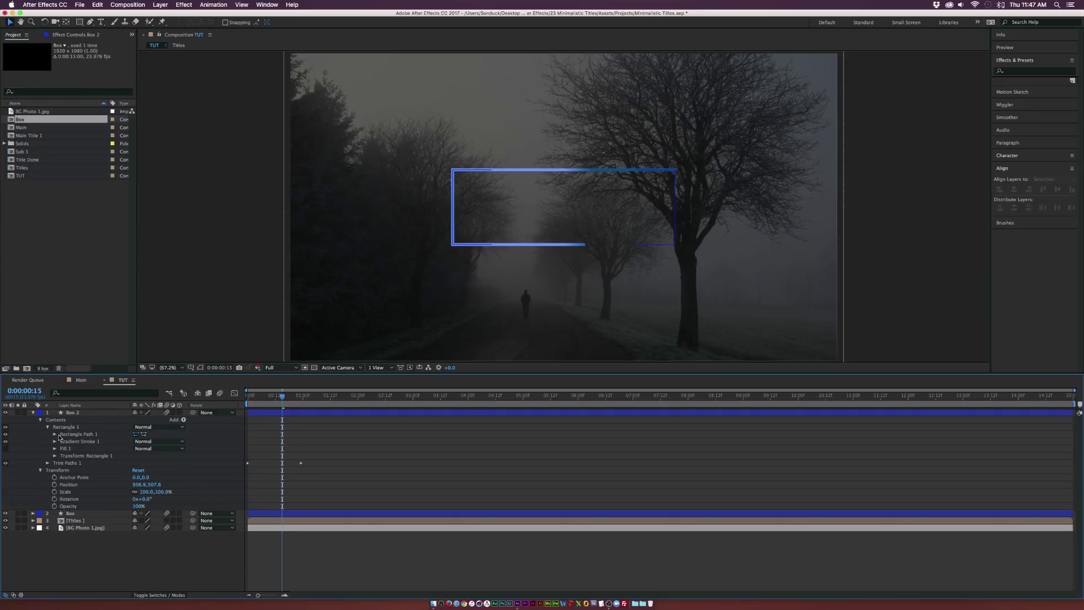
click(55, 434)
drag(144, 443, 184, 442)
Step: Change the Box 2 layer's gradient stroke to a solid color stroke
click(79, 463)
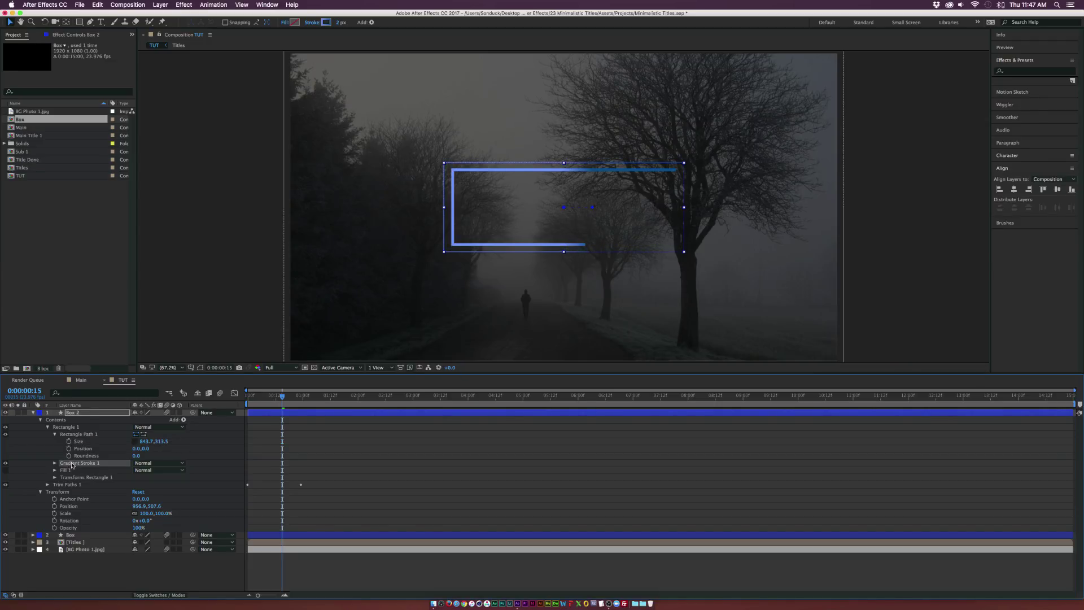
click(312, 22)
click(208, 113)
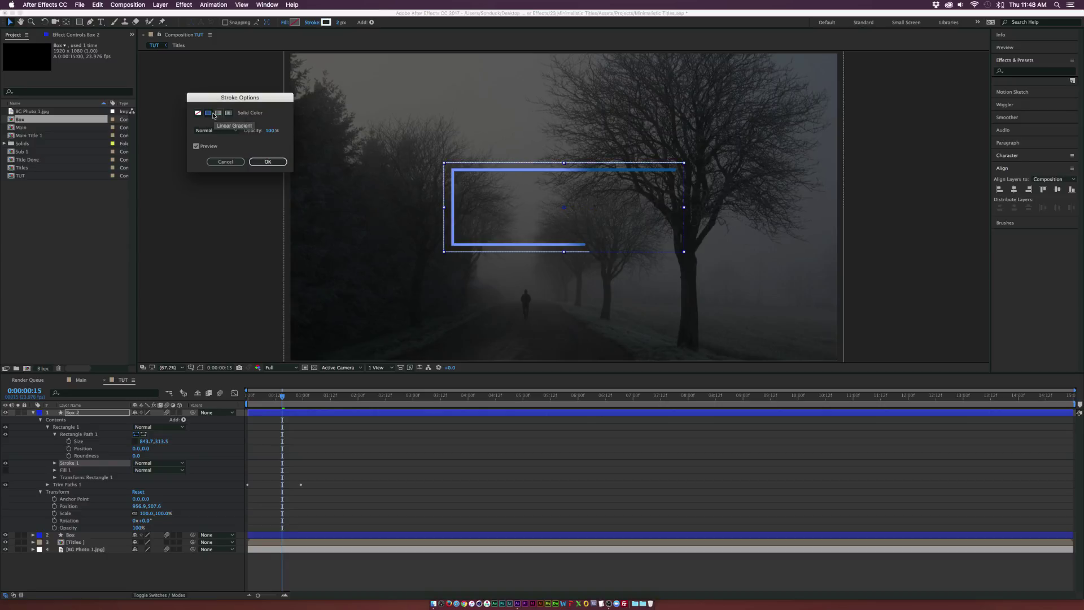
click(268, 162)
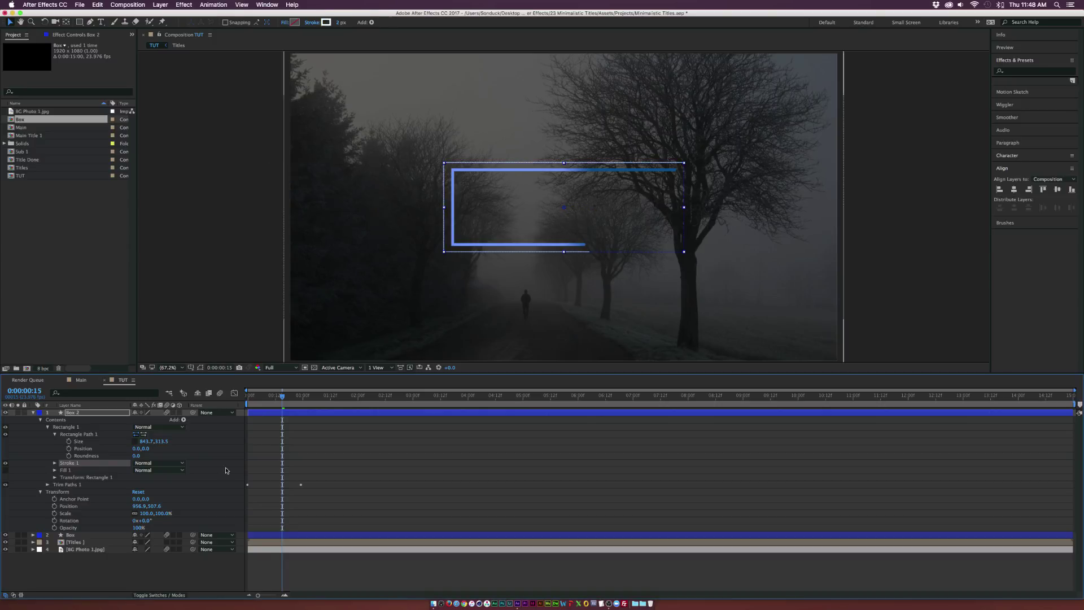
Step: Keyframe the Box 2 layer's Trim Paths End to reach 0.0% at 0:00:01:01, slightly after the Start animation, and scrub through it
click(48, 486)
mouse_move(282, 396)
mouse_down()
mouse_move(249, 402)
mouse_move(305, 398)
mouse_up()
click(62, 499)
drag(144, 499, 88, 500)
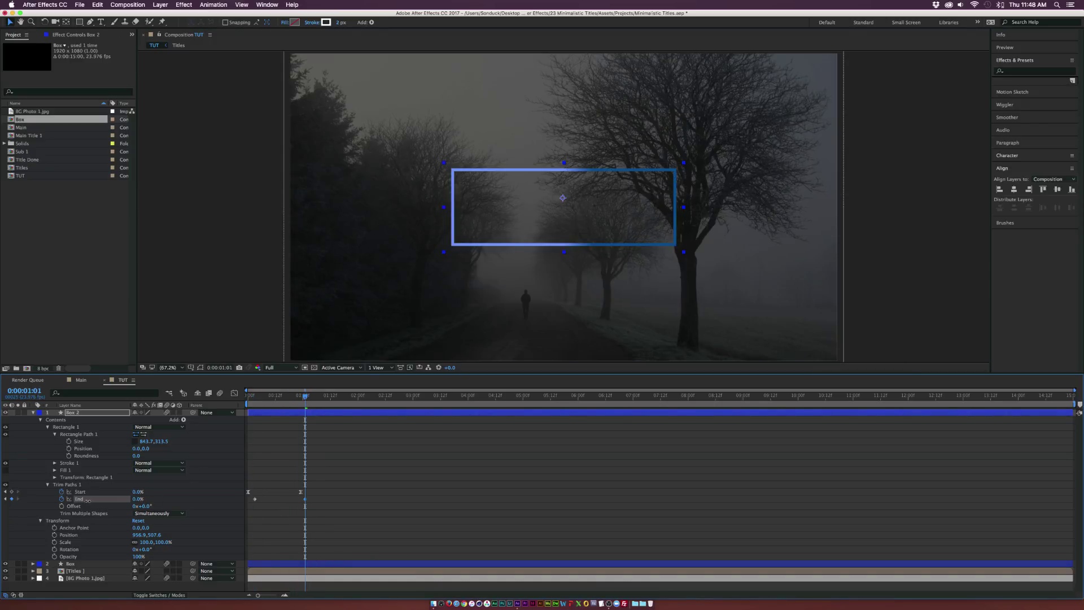
drag(263, 399, 277, 401)
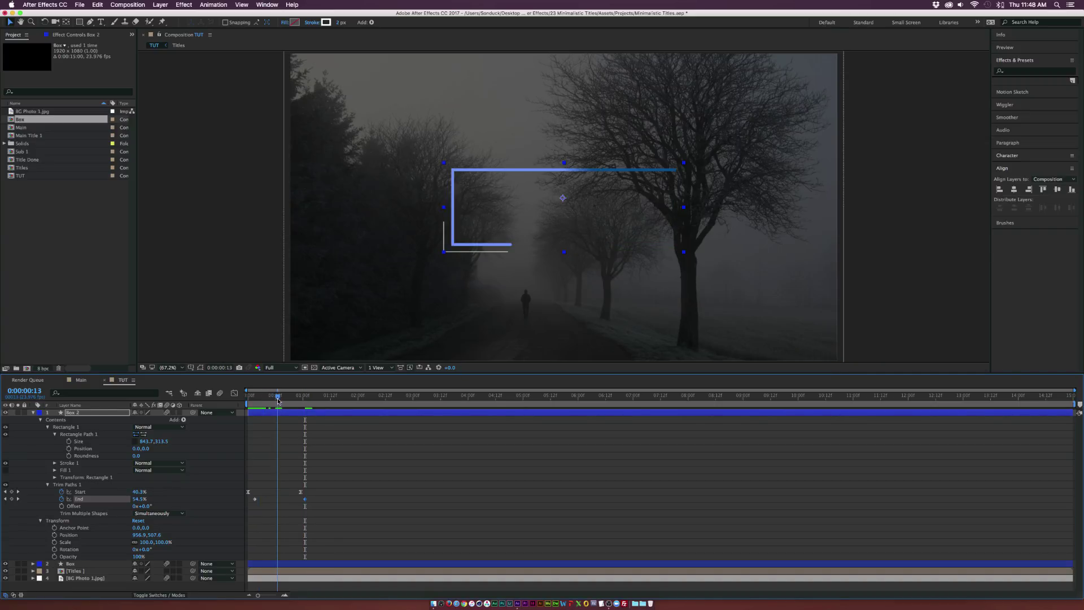
Step: Apply Easy Ease to both Trim Paths End keyframes on Box 2 and check the line's motion
drag(324, 498, 242, 504)
mouse_move(272, 399)
mouse_down()
mouse_move(254, 400)
mouse_move(296, 400)
mouse_up()
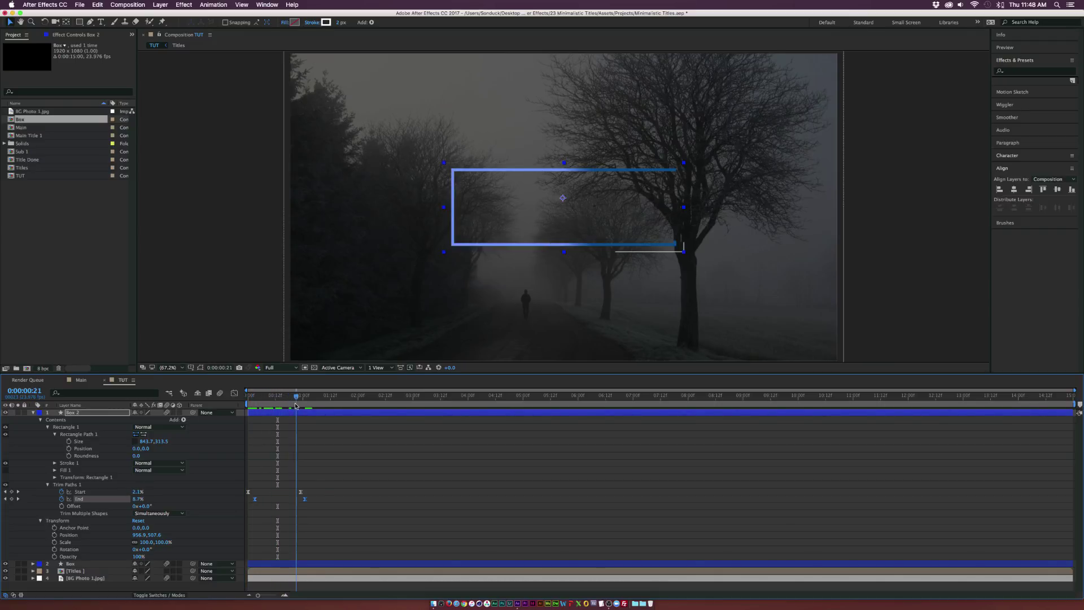
drag(325, 495, 215, 514)
click(216, 514)
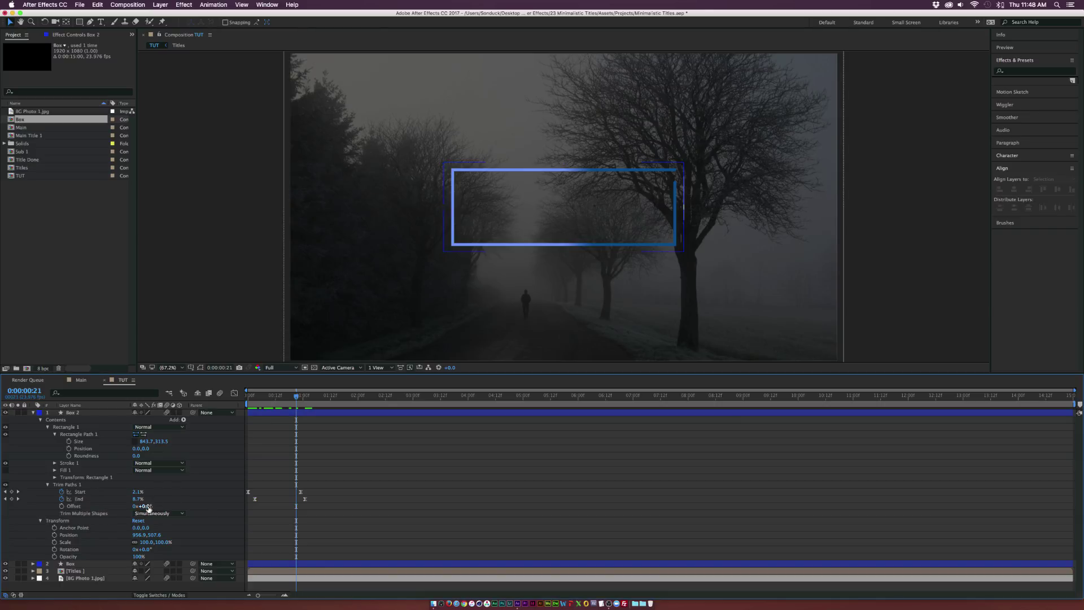
Step: Shift Box 2's Trim Paths Offset to place the segment on the top edge at 0:00:00:14, and rename the layer Animated Line 1
click(279, 395)
mouse_move(142, 506)
mouse_down()
mouse_move(131, 506)
mouse_move(221, 511)
mouse_up()
click(33, 412)
key(Return)
text(Animated Line 1)
key(Return)
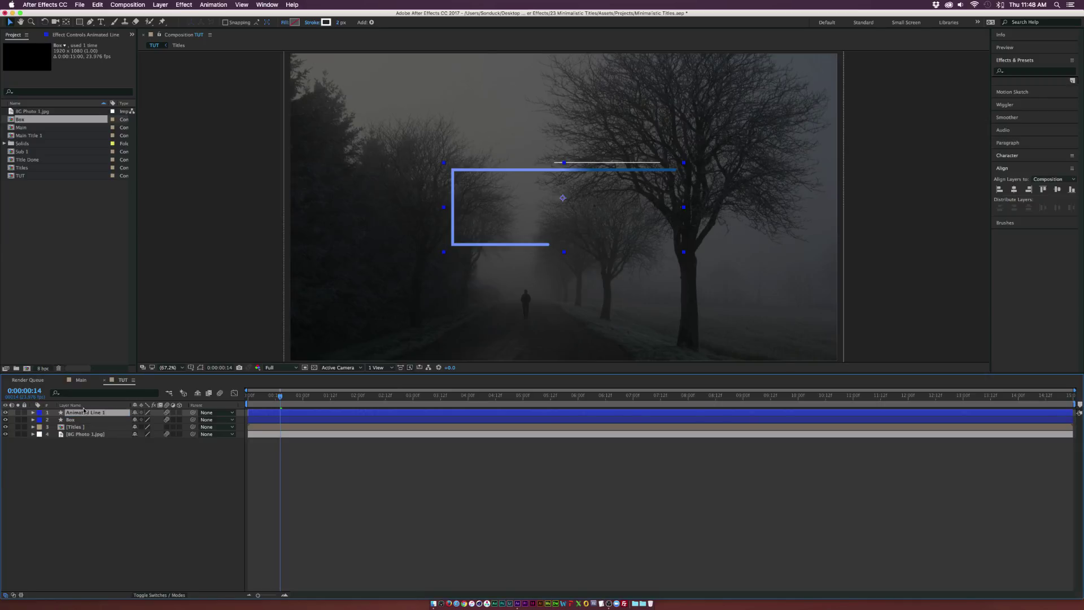
Step: Duplicate Animated Line 1, set the copy's Trim Paths Offset to 0x+356.0° and preview both lines
click(98, 5)
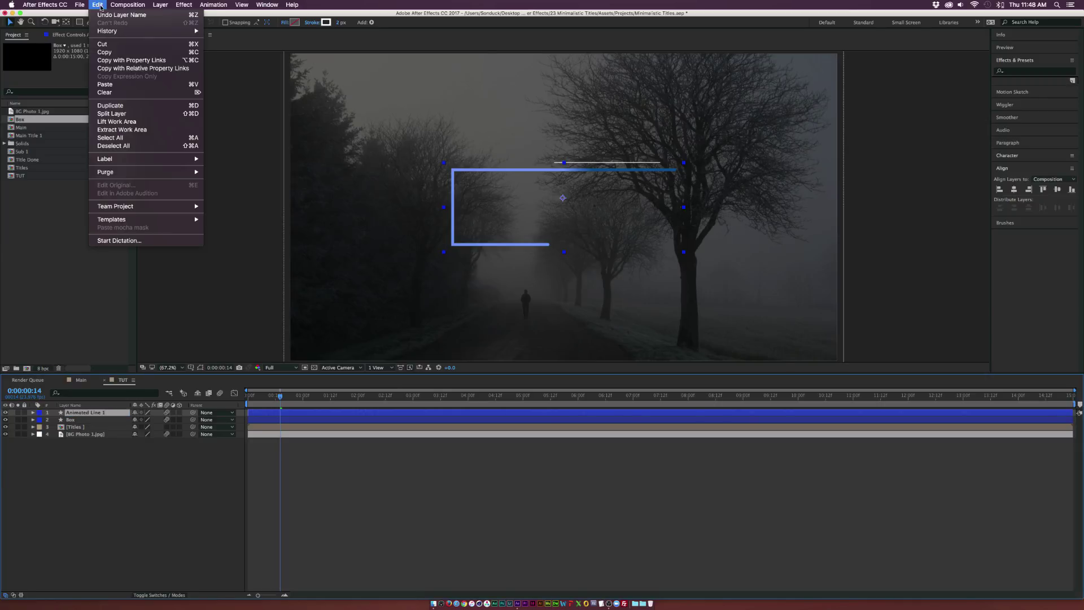
click(110, 106)
click(33, 413)
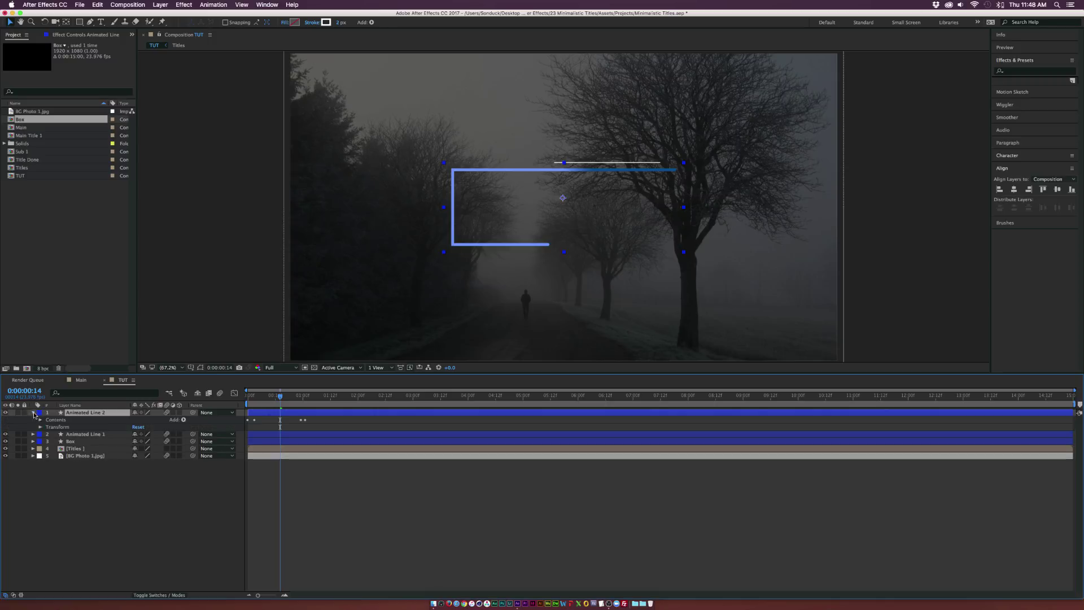
click(39, 420)
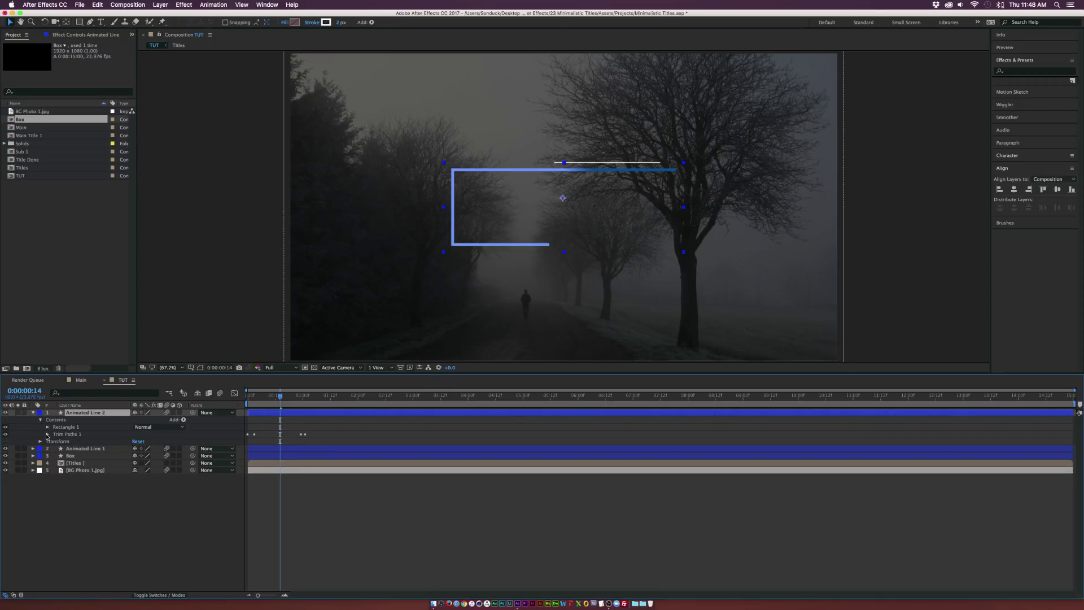
click(48, 434)
click(160, 456)
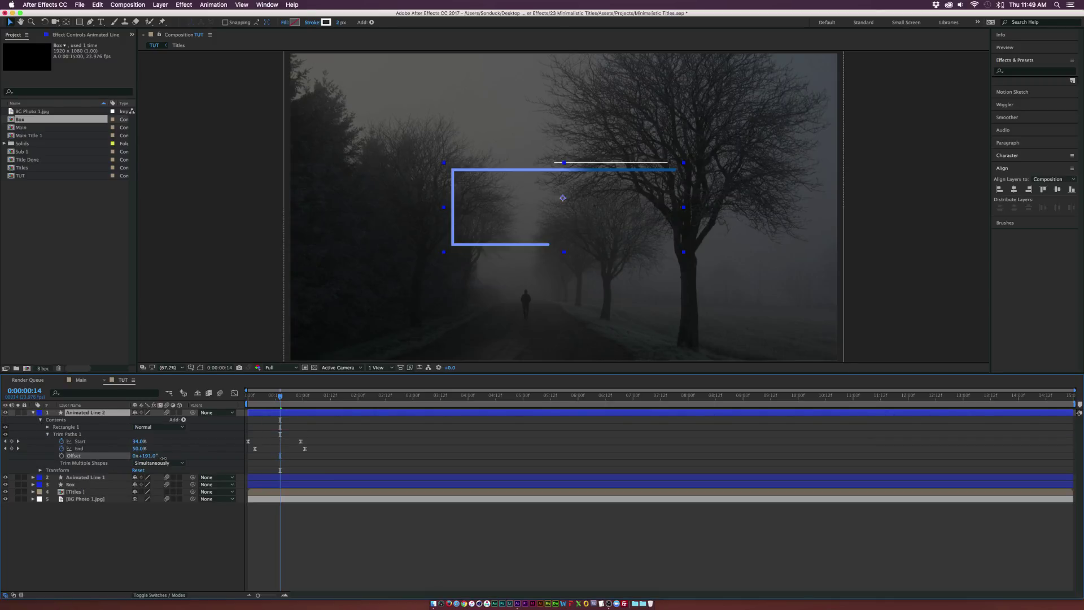
drag(177, 458, 240, 463)
click(269, 393)
key(space)
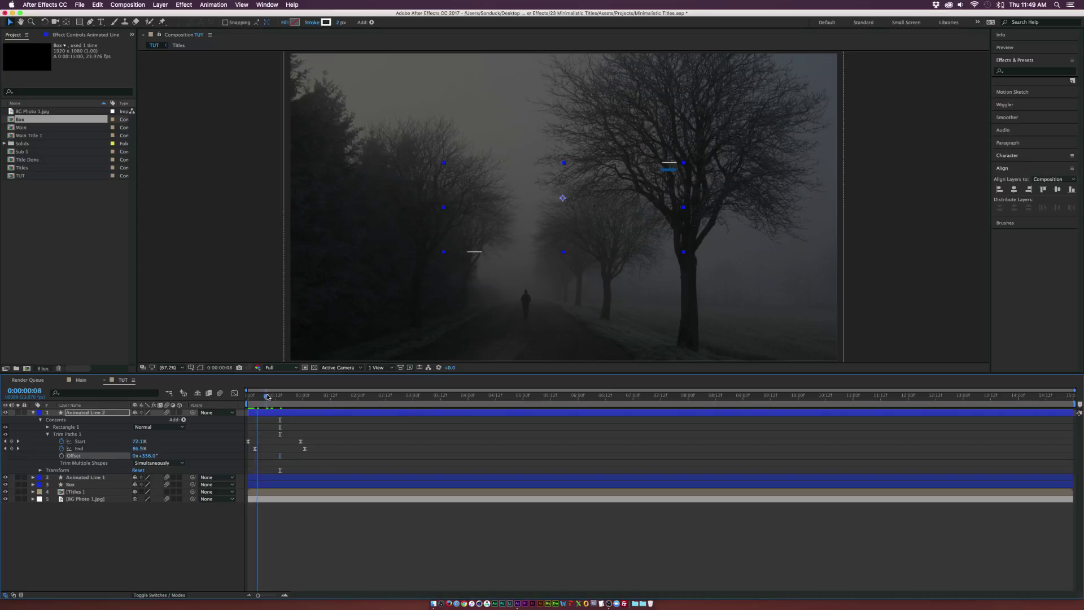
click(118, 542)
click(32, 413)
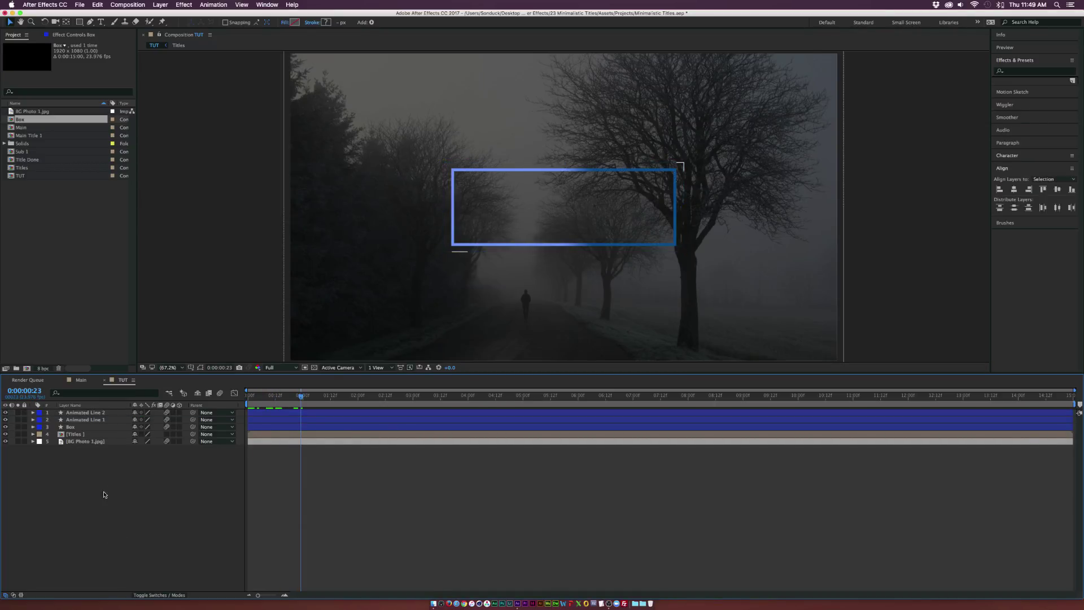
Step: Pre-compose the Box layer and both Animated Line layers as Box Graphic
click(72, 427)
shift+click(76, 414)
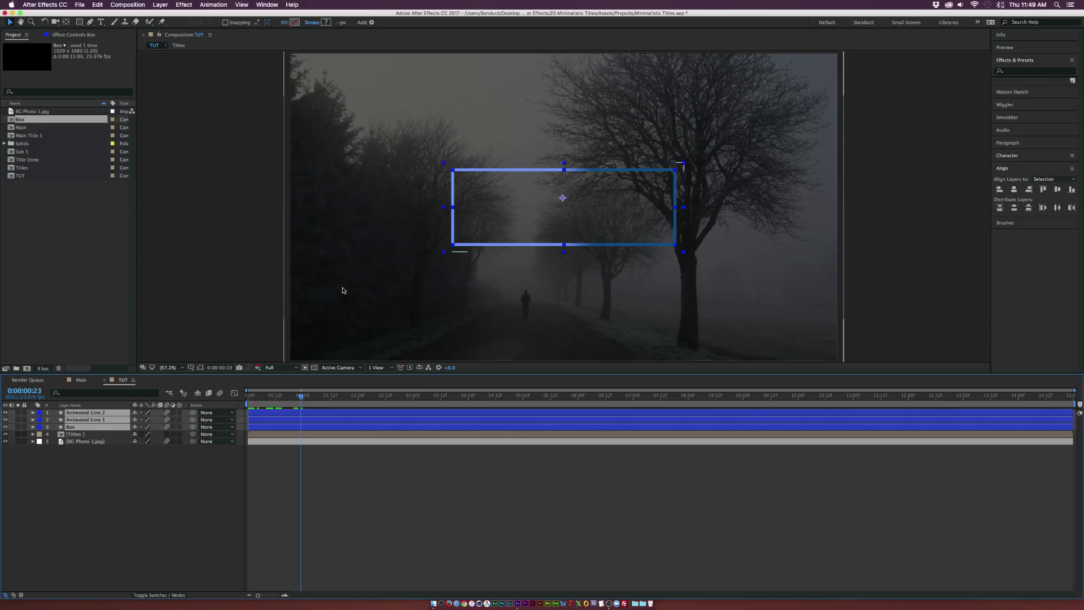
key(super+shift+c)
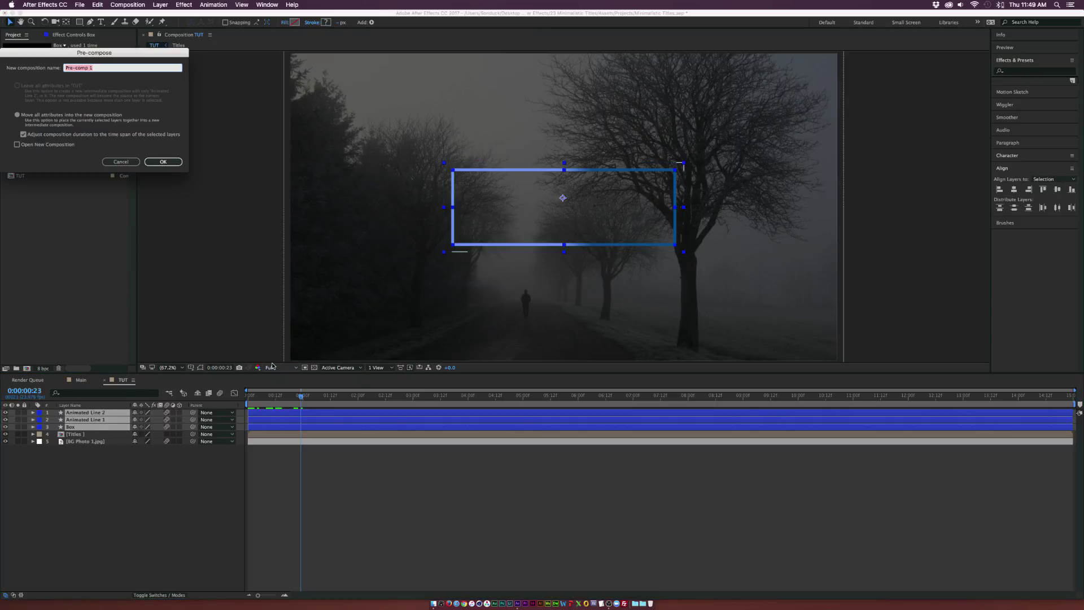
text(Box Graphic)
key(Return)
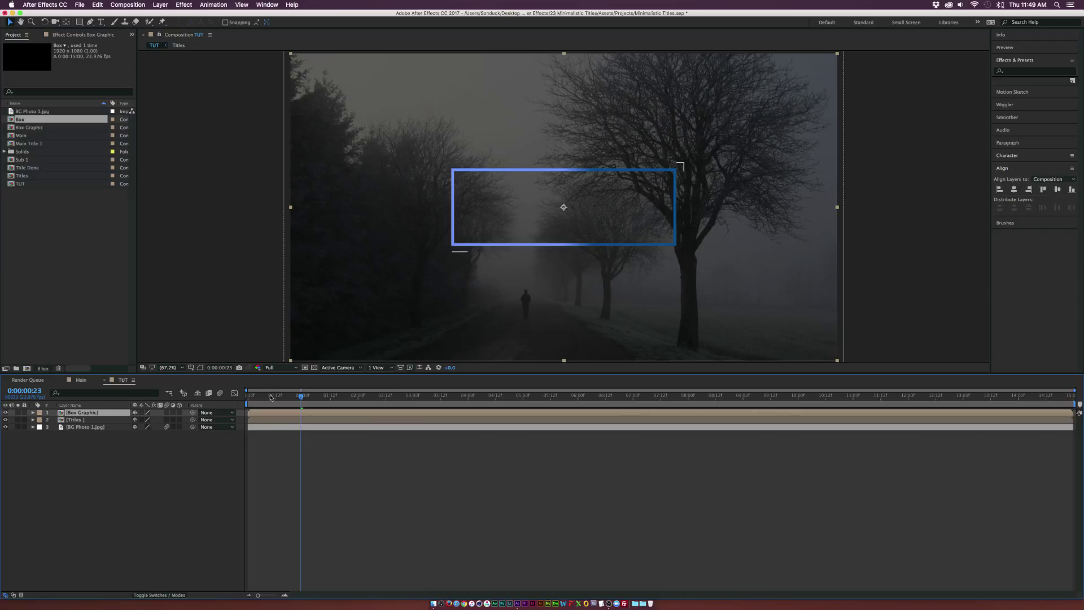
Step: Keyframe Box Graphic's Rotation from about 48° at 0:00:00:00 to 0x+0.0° at about 0:00:01:08
drag(252, 403, 215, 403)
key(r)
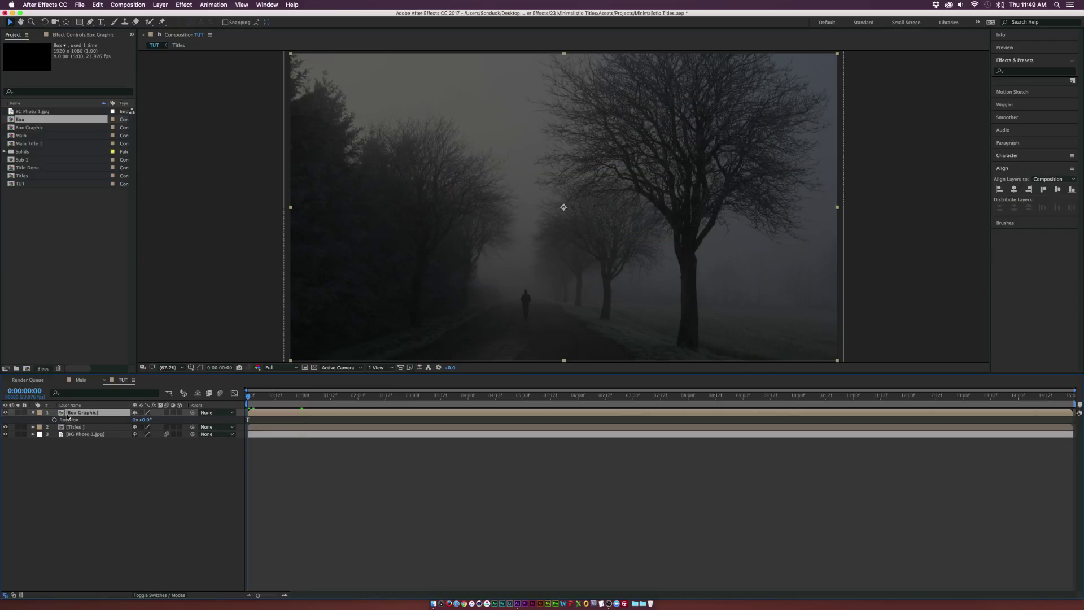
click(55, 419)
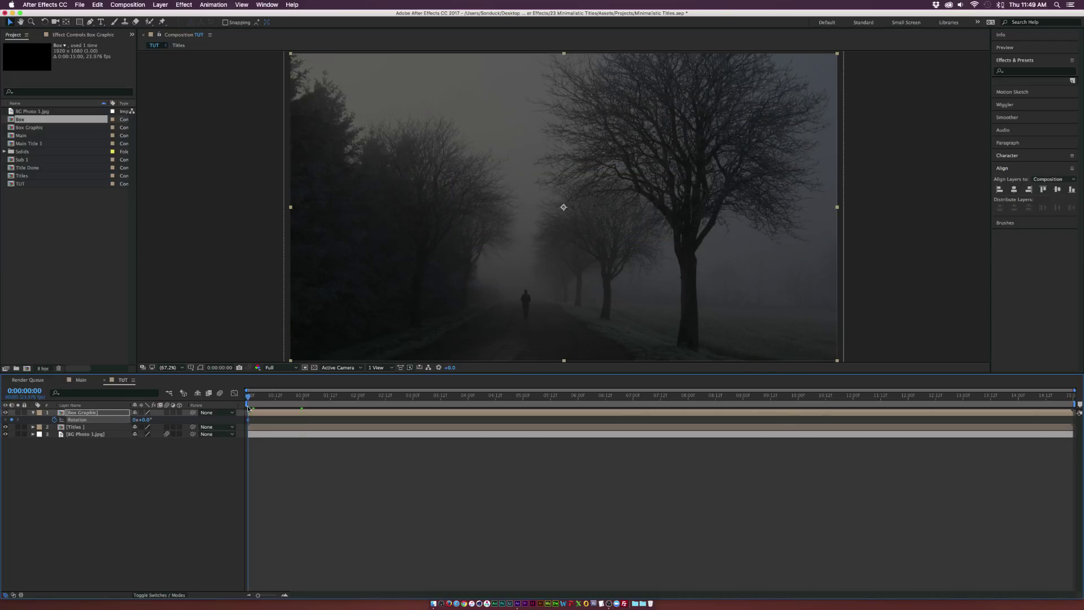
drag(299, 420, 302, 420)
click(142, 419)
text(48)
key(Return)
drag(165, 419, 162, 420)
Step: Preview the rotating box together with the title text up to about 0:00:02:09
drag(255, 400, 276, 409)
key(space)
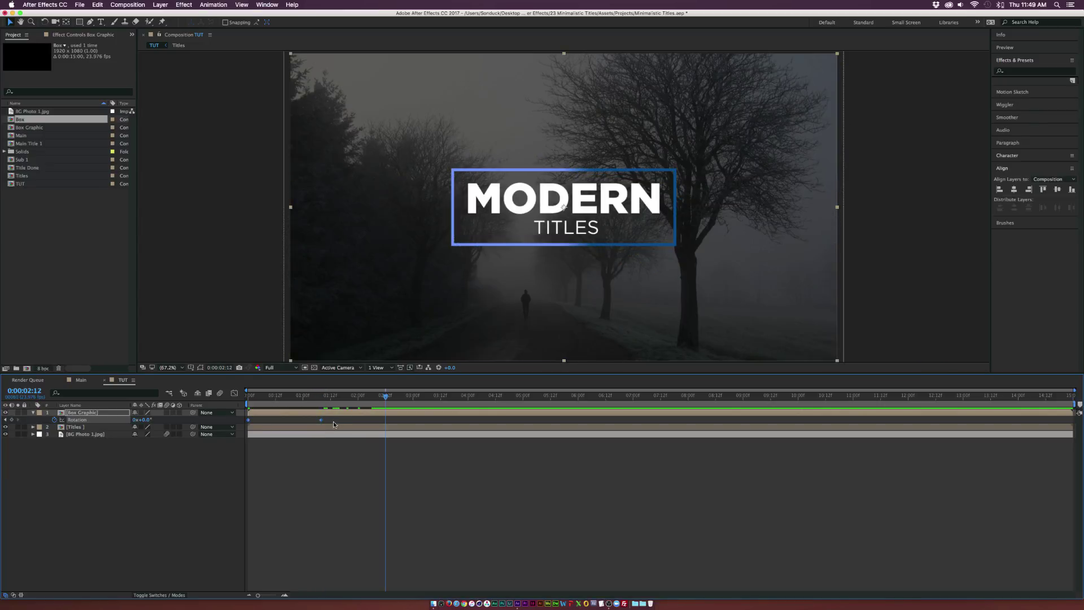
drag(204, 429, 195, 413)
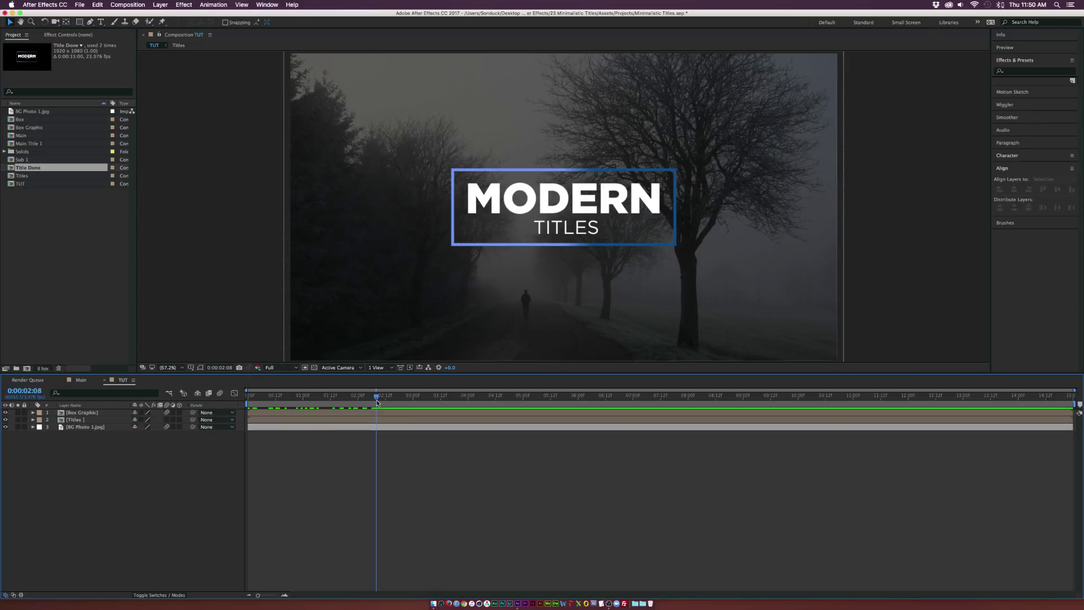
drag(295, 408, 377, 406)
Step: Add a null object and parent the Box Graphic and Titles layers to it
click(166, 5)
mouse_move(187, 12)
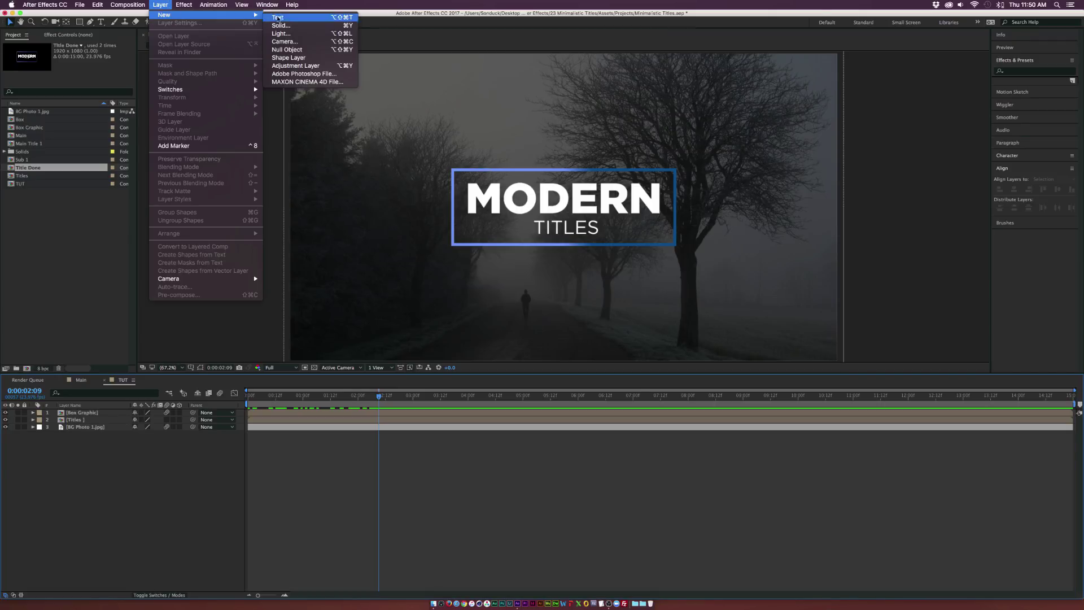
click(300, 51)
click(82, 420)
shift+click(74, 427)
drag(194, 420, 82, 414)
Step: Add a Scale keyframe to the null at 0:00:01:05 and scale it to 85% at about 0:00:01:14
drag(279, 395, 314, 401)
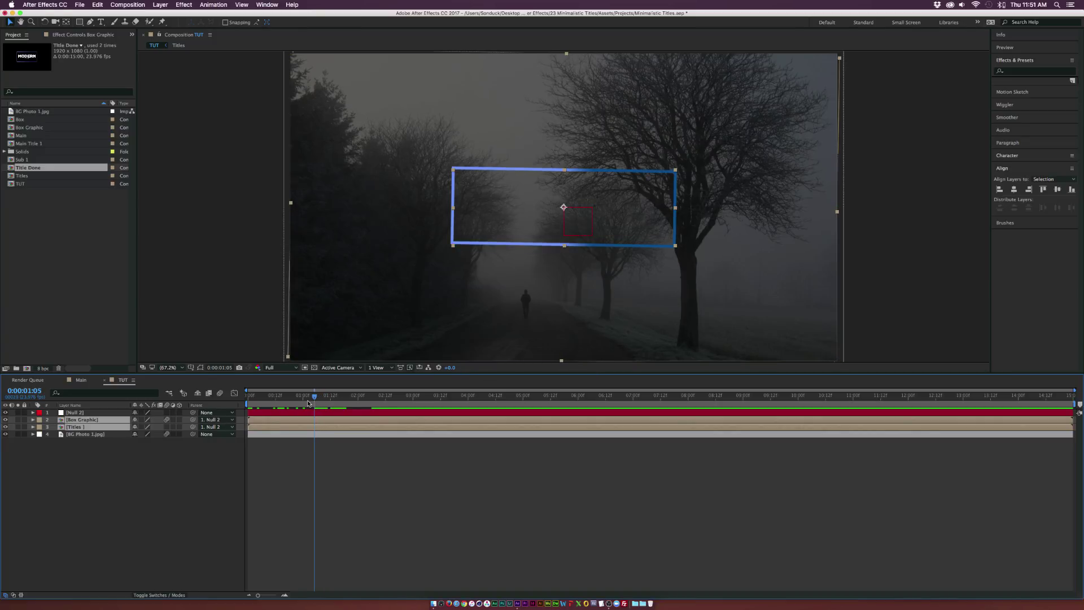
click(75, 413)
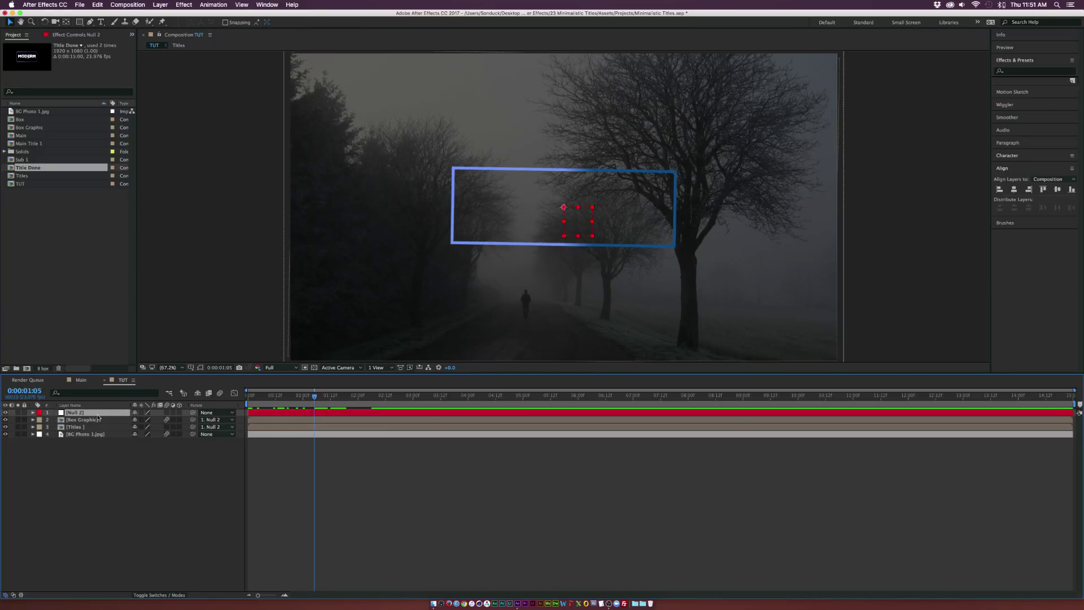
key(s)
click(54, 420)
click(327, 396)
drag(328, 397, 333, 395)
drag(149, 419, 143, 420)
Step: Add a Scale keyframe holding the null at 85% and place it at about 0:00:02:04
drag(334, 398, 376, 398)
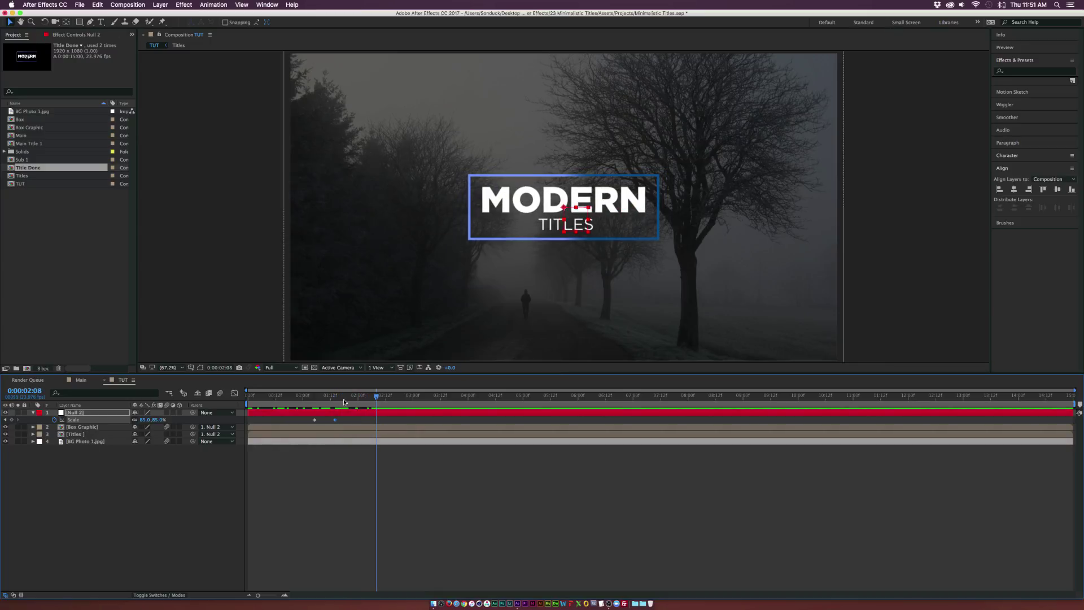
click(12, 420)
drag(377, 420, 368, 420)
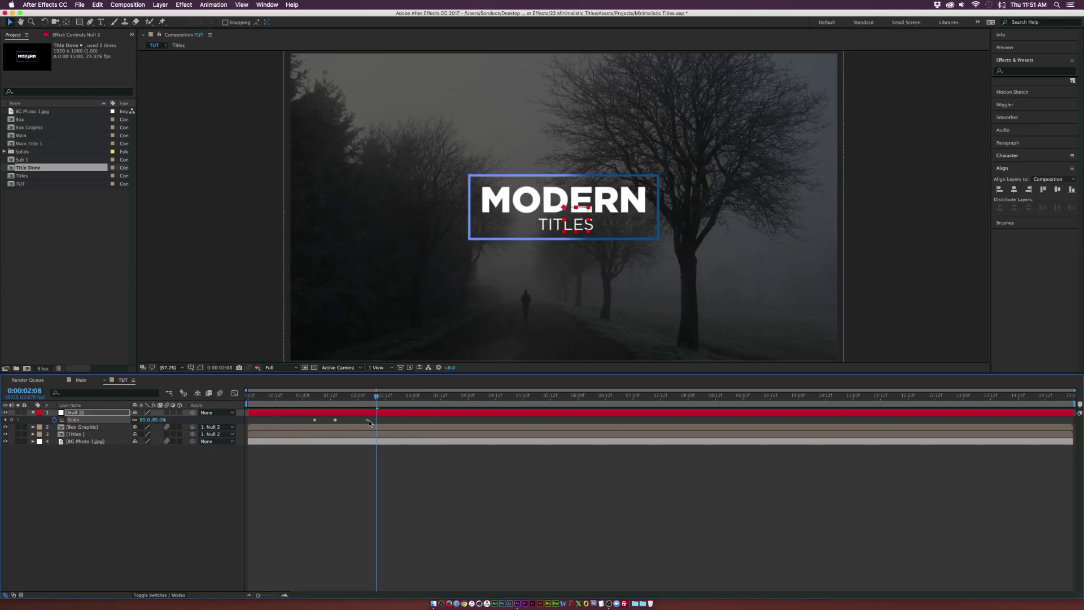
Step: Set the null's Scale to 100% at 0:00:02:11 and apply Easy Ease to the two middle Scale keyframes
key(Page_Down)
key(Page_Down)
key(Page_Down)
click(145, 421)
text(100)
key(Return)
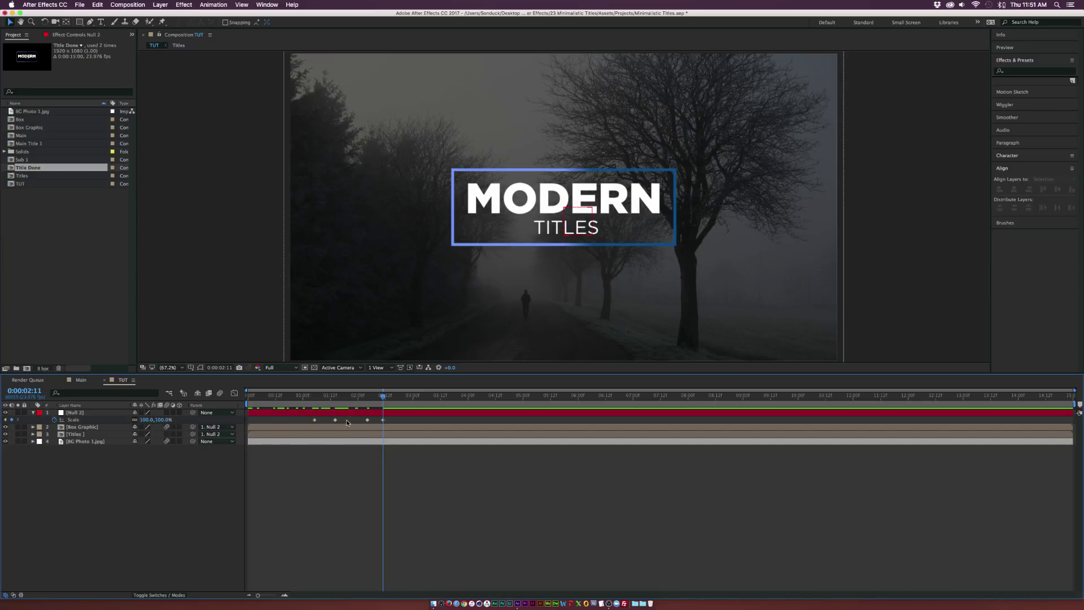
drag(321, 418, 376, 424)
drag(326, 398, 438, 402)
Step: Enable motion blur on the null, Box Graphic and Titles layers and for the composition
click(168, 440)
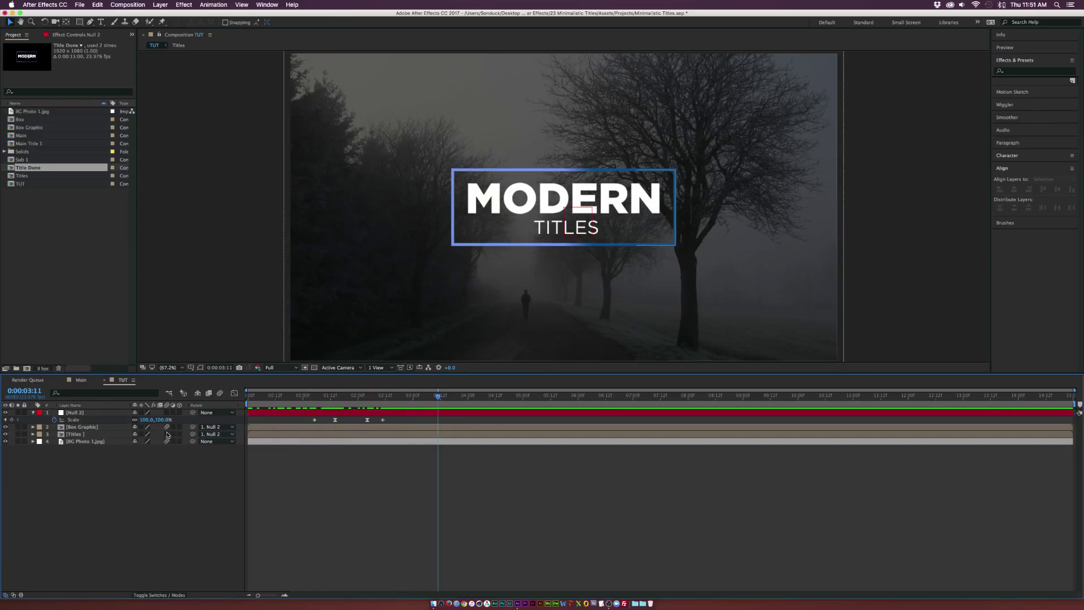
click(32, 413)
click(220, 394)
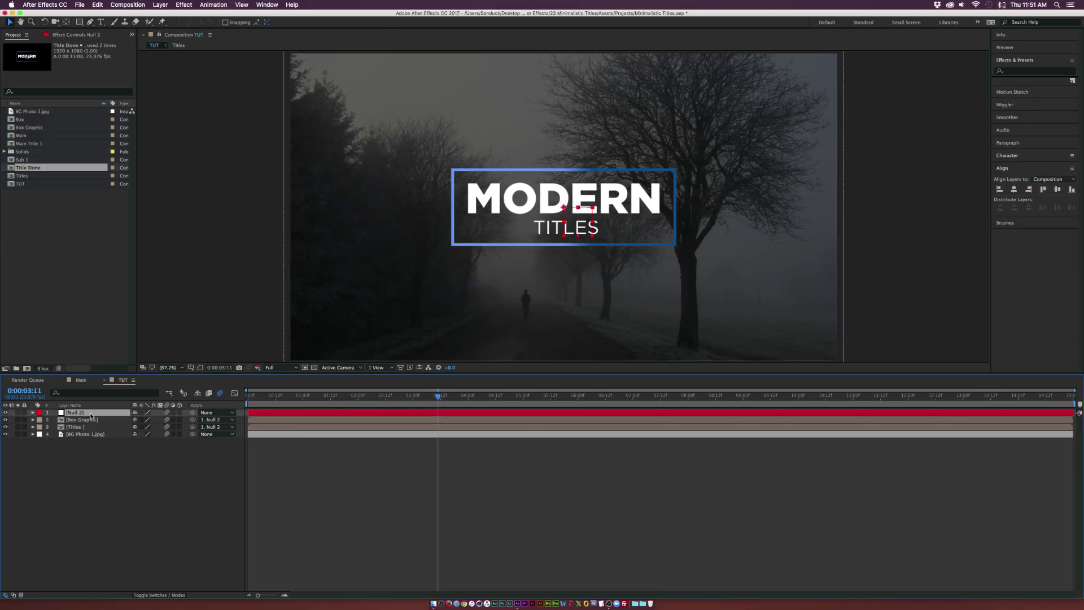
Step: Pre-compose the null, Box Graphic and Titles layers into a new composition named "Full Graphic"
click(75, 427)
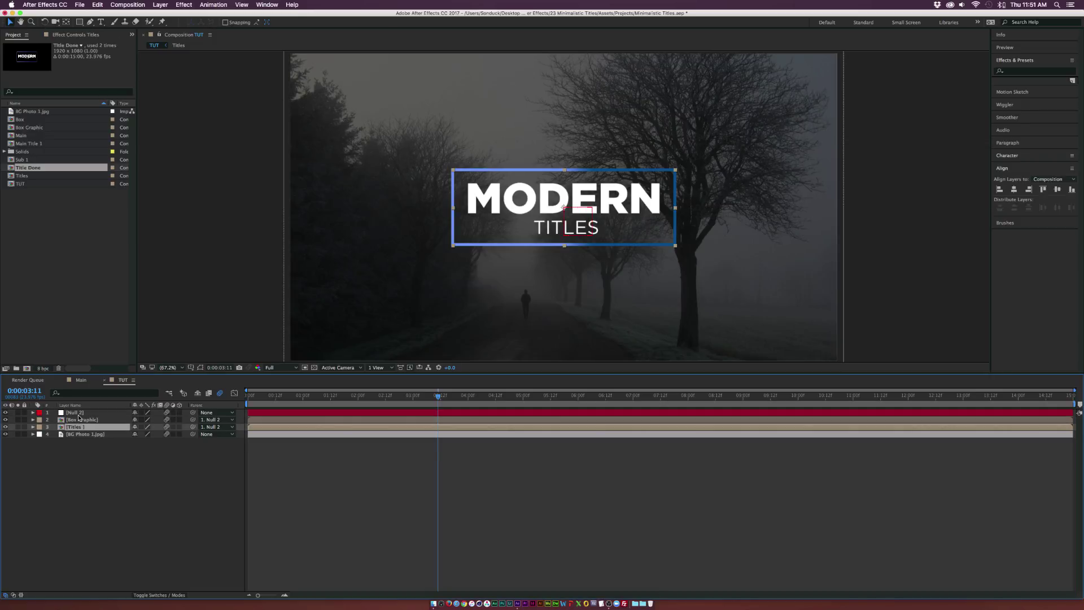
shift+click(81, 412)
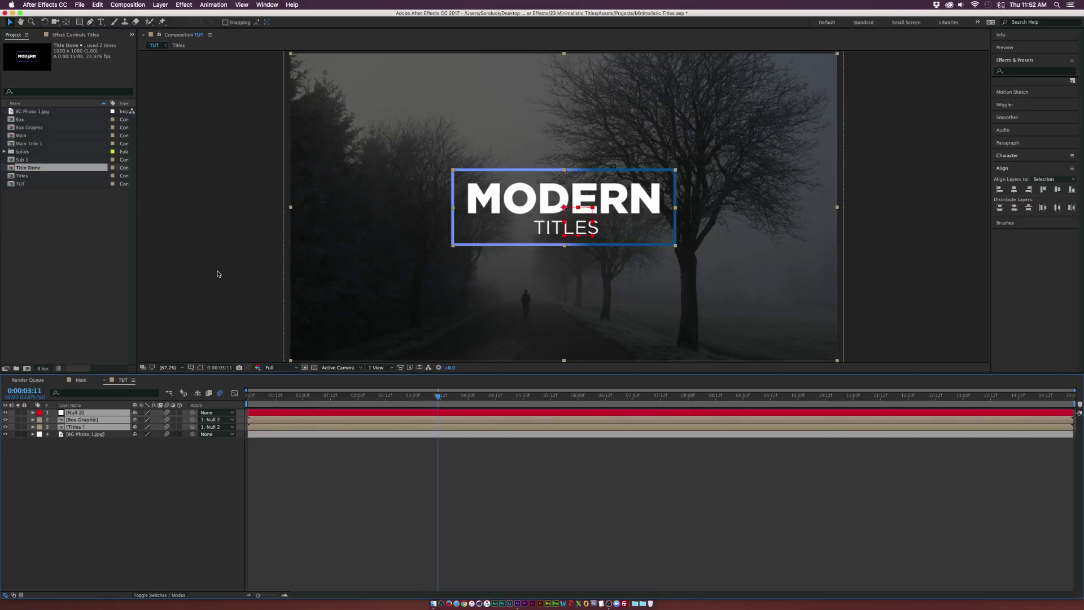
click(161, 5)
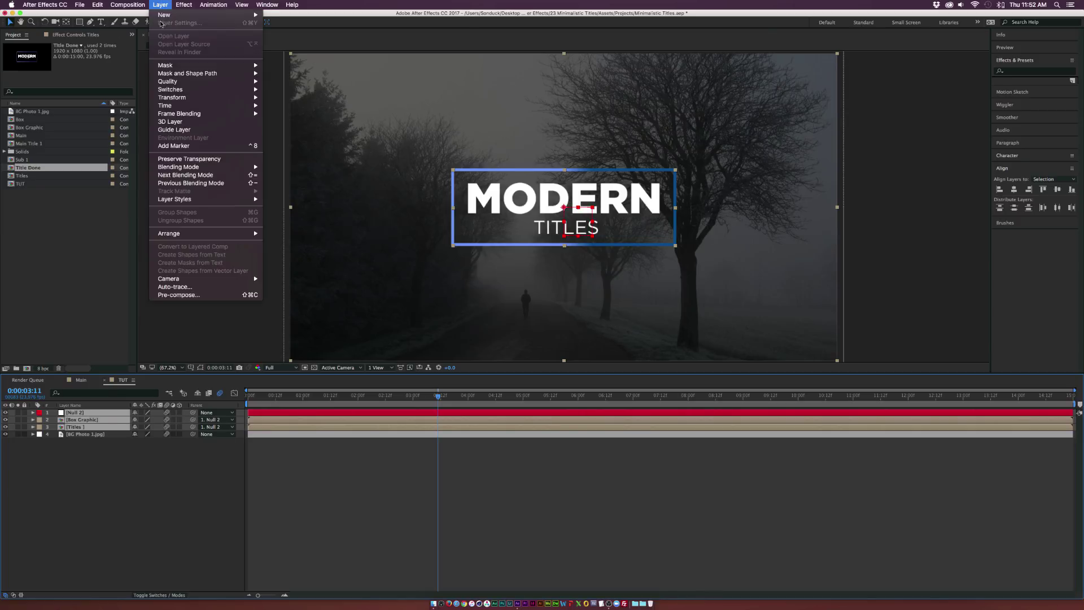
click(181, 293)
text(Full Graphic)
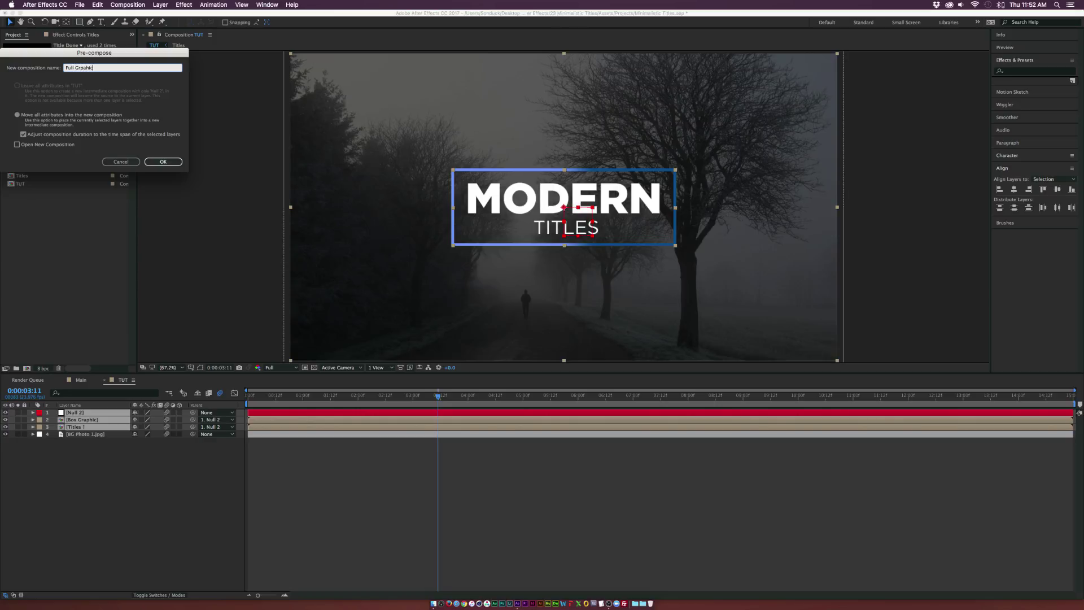
key(Return)
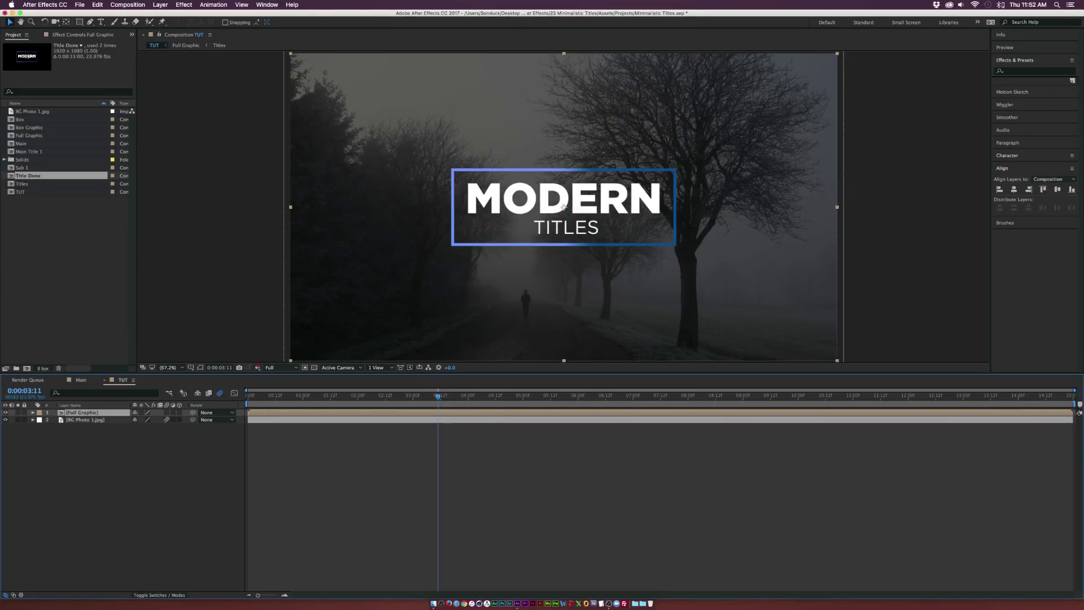
Step: Split the Full Graphic layer at 0:00:02:19 and delete the part after the split
drag(352, 397, 415, 403)
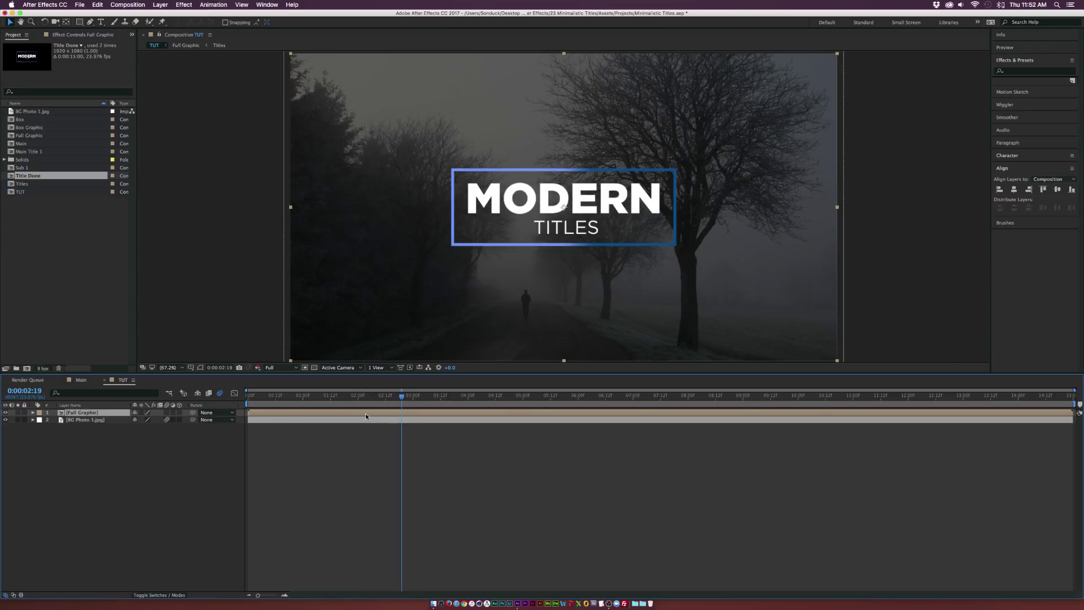
click(99, 3)
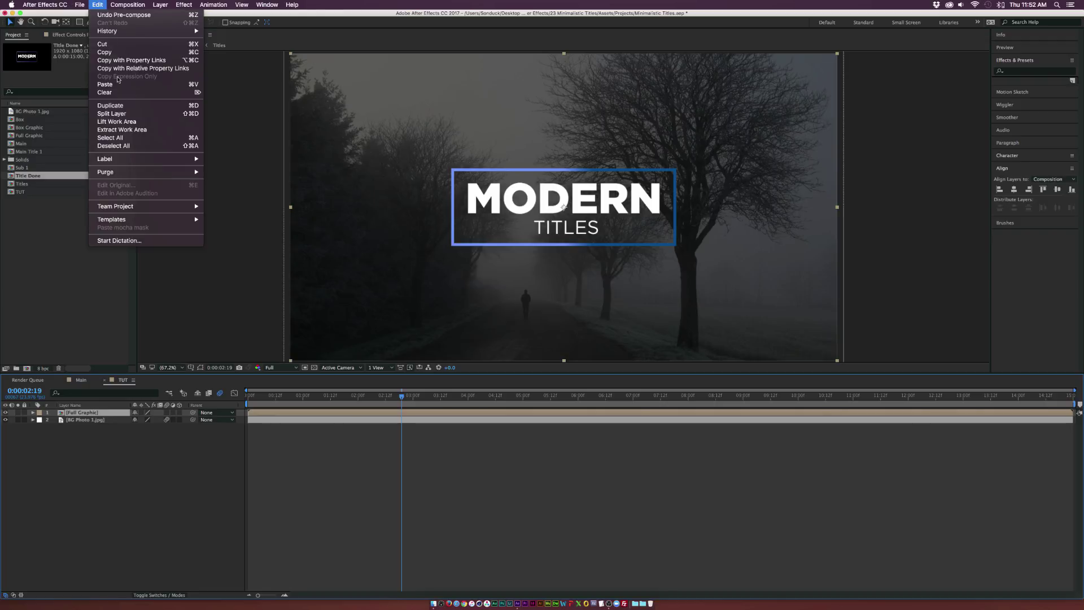
click(119, 112)
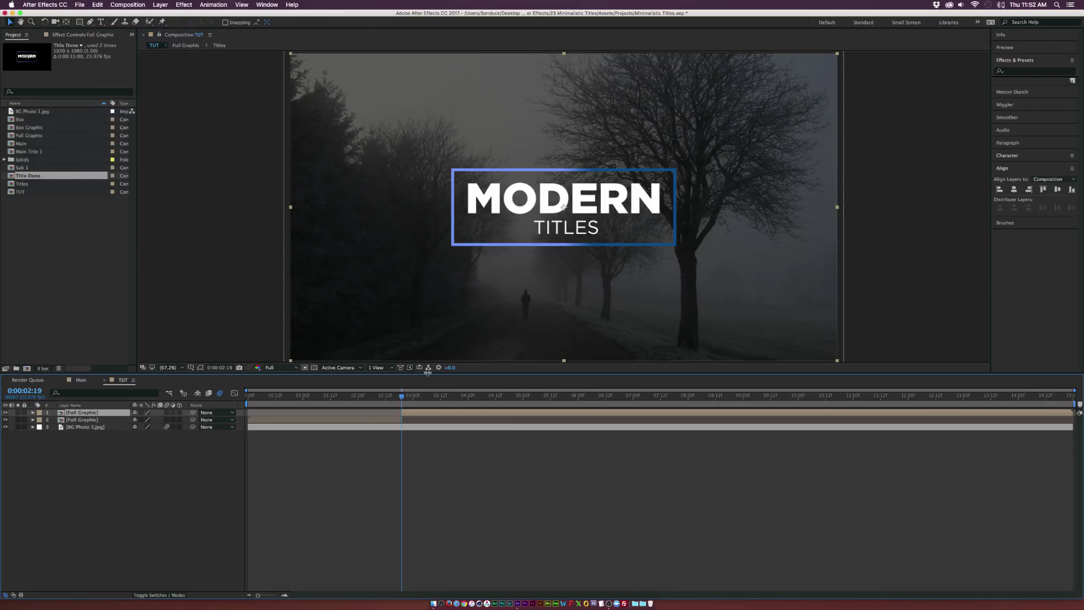
key(Delete)
Step: Duplicate the trimmed Full Graphic layer and place the copy so it starts at 0:00:02:19, directly after the original
click(79, 416)
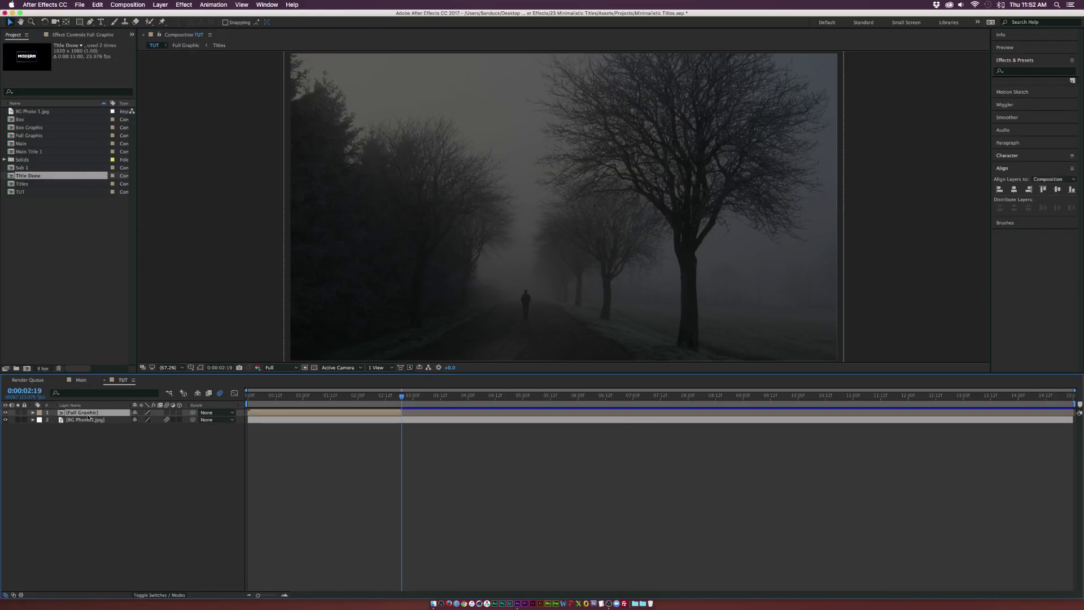
key(super+d)
drag(295, 413, 448, 416)
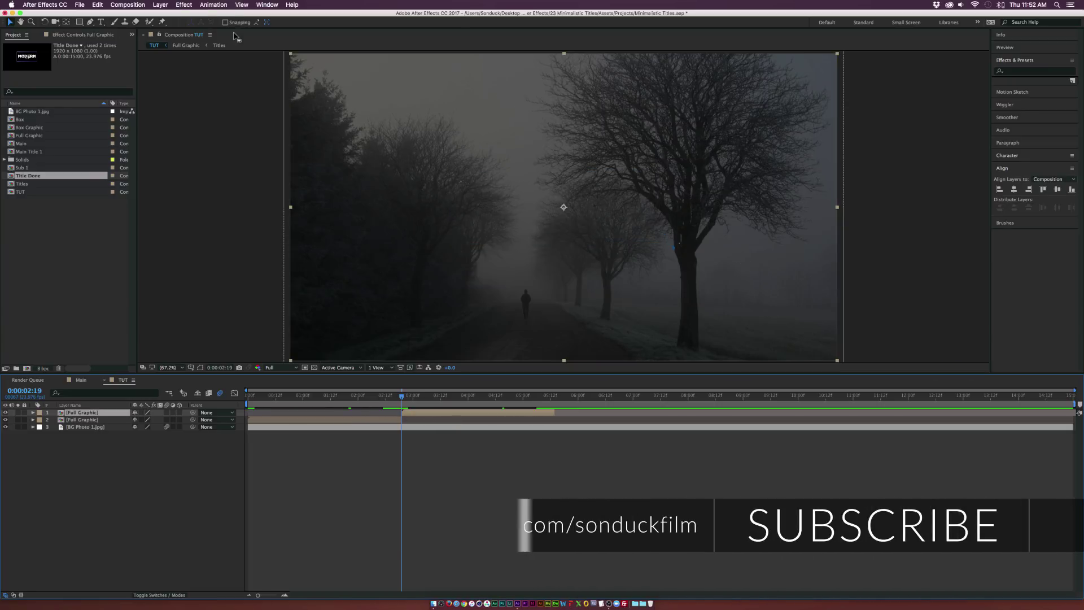
Step: Time-reverse the duplicated Full Graphic layer and scrub through it to check the outgoing animation
right_click(470, 412)
mouse_move(542, 332)
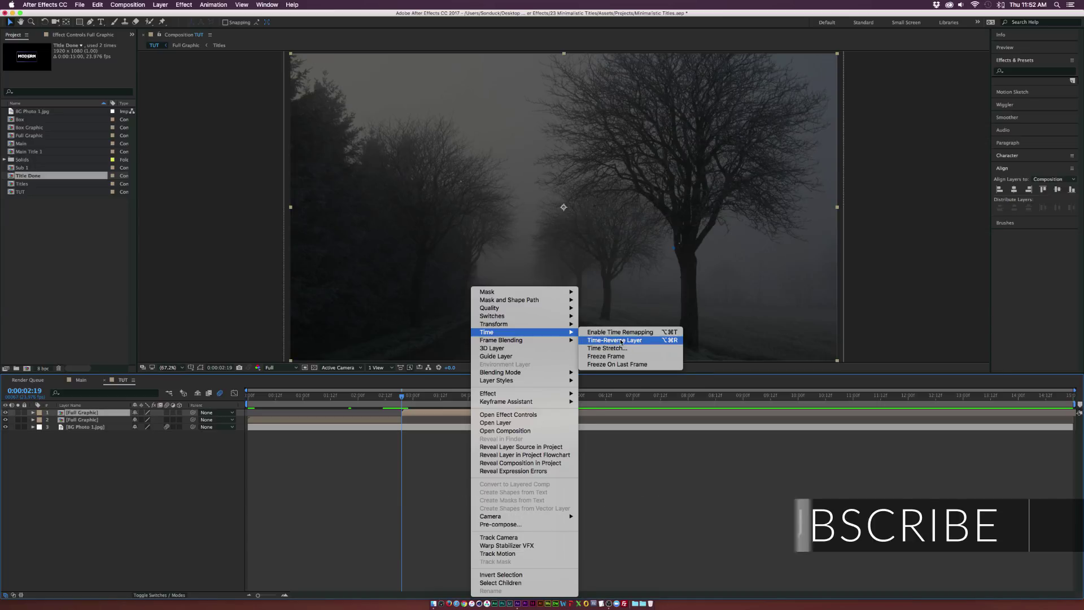
click(625, 341)
drag(404, 394, 554, 396)
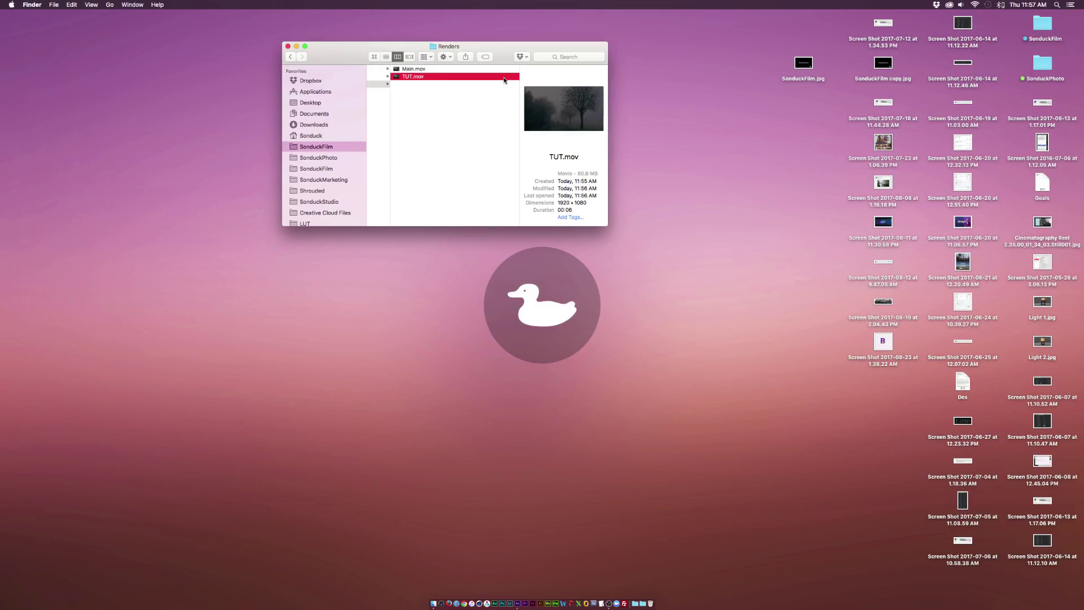
Step: Preview the rendered TUT.mov from the Renders folder in Finder
key(space)
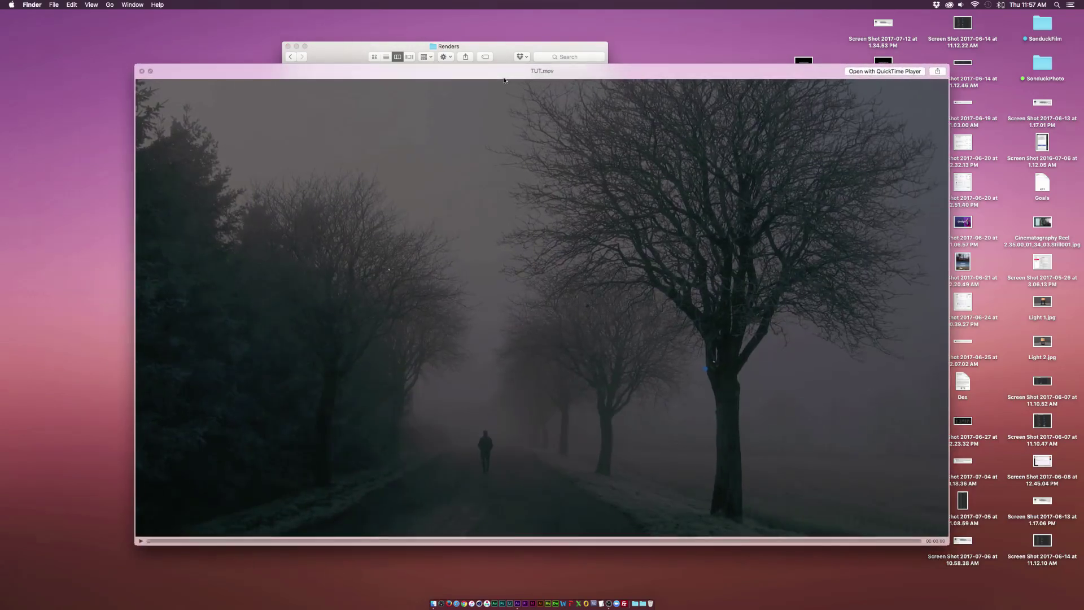